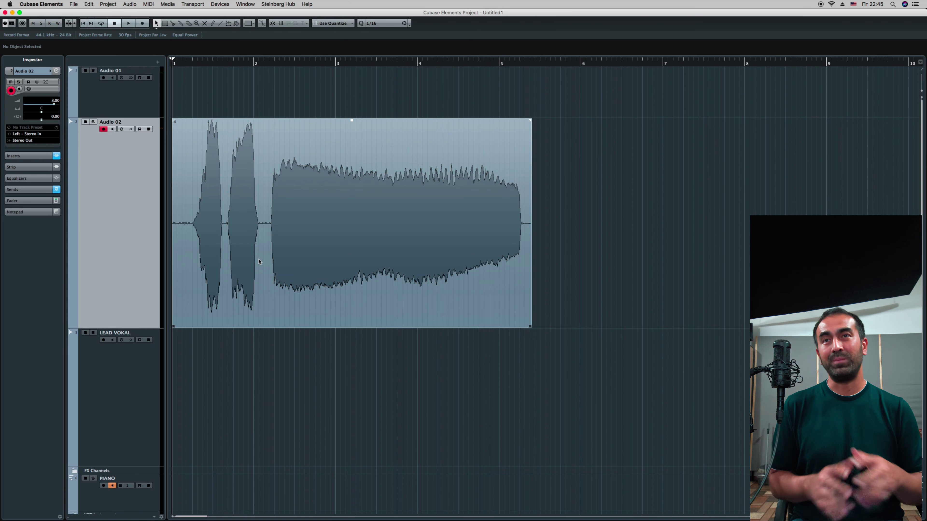
{"action": "left_click", "coordinate": [259, 261]}
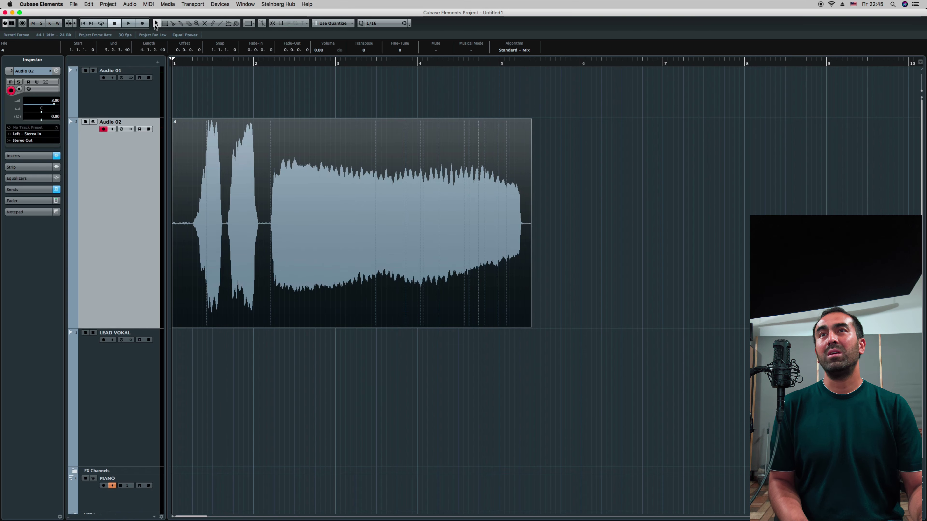
{"action": "left_click", "coordinate": [157, 24]}
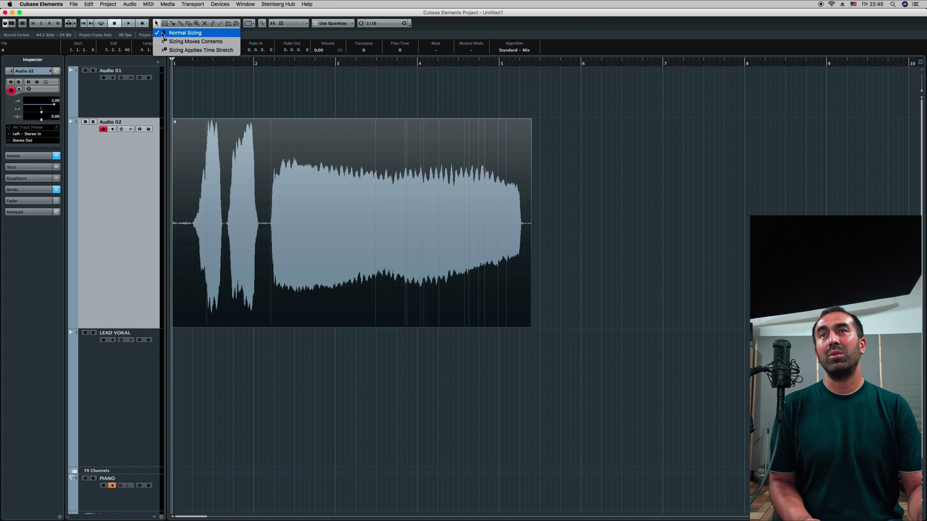
{"action": "left_click", "coordinate": [165, 33]}
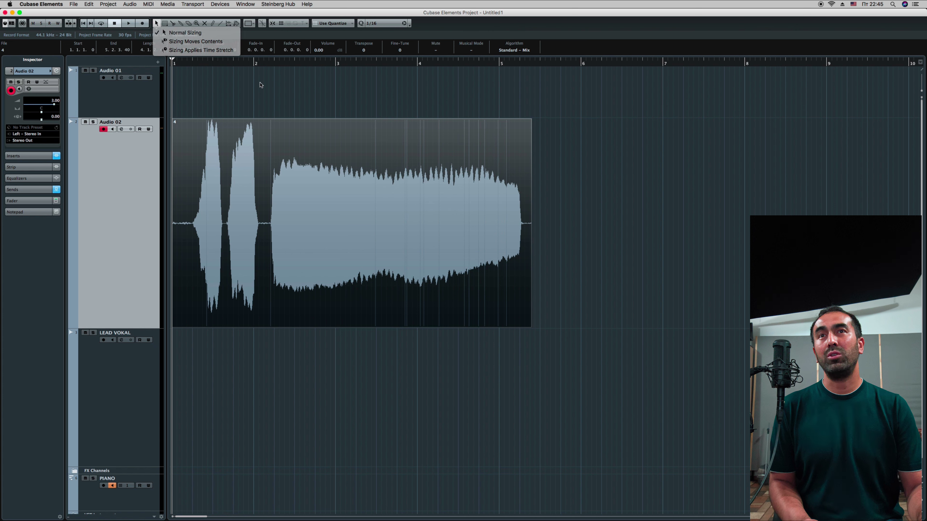
{"action": "left_click", "coordinate": [298, 102]}
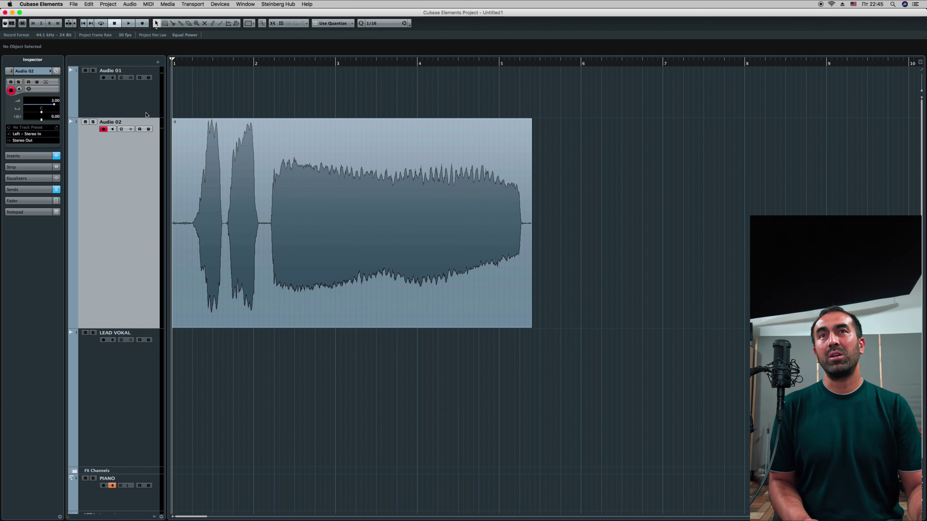
{"action": "left_click", "coordinate": [142, 102]}
{"action": "left_click", "coordinate": [116, 197]}
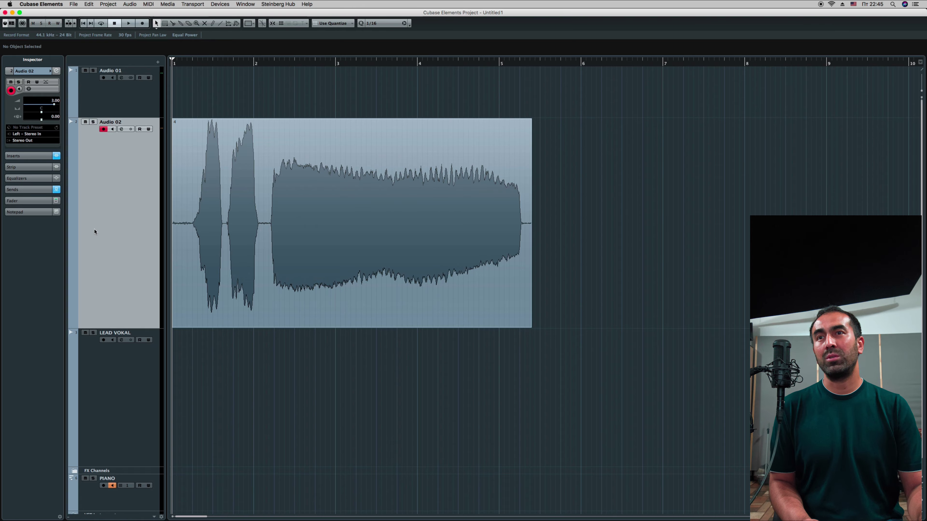
{"action": "left_click", "coordinate": [108, 393]}
{"action": "left_click", "coordinate": [32, 211]}
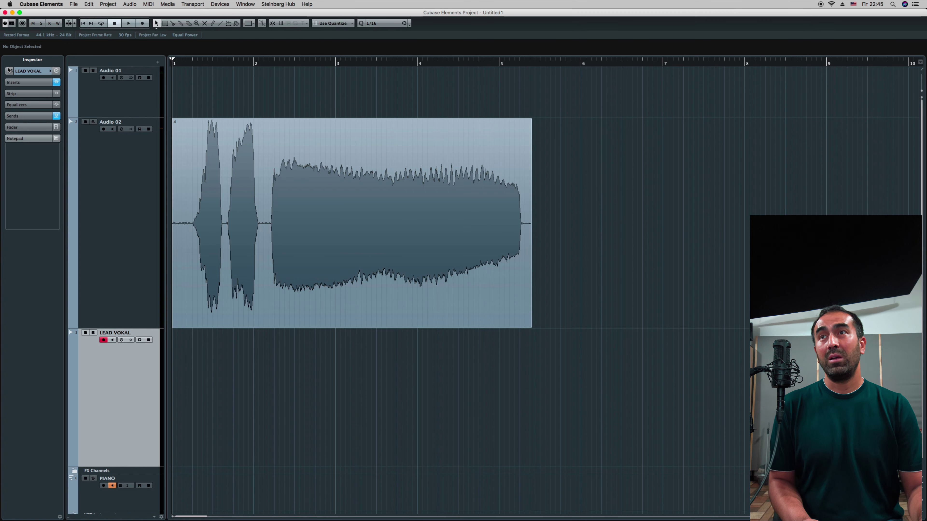
{"action": "left_click", "coordinate": [36, 71]}
Switch the Object Selection tool to Sizing Applies Time Stretch.
{"action": "left_click", "coordinate": [156, 24]}
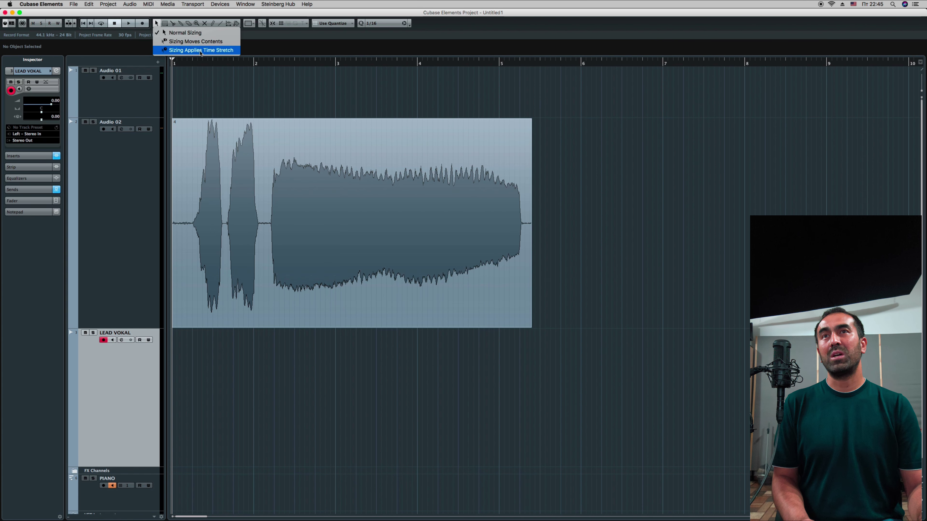
{"action": "left_click", "coordinate": [200, 51]}
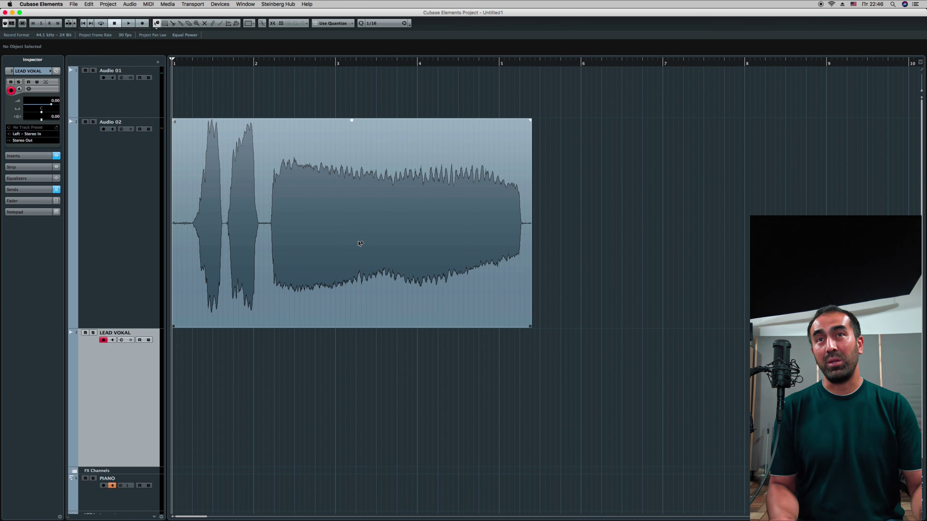
Select the Audio 02 track and play its vocal recording from just after the start of bar 1.
{"action": "left_click", "coordinate": [268, 65]}
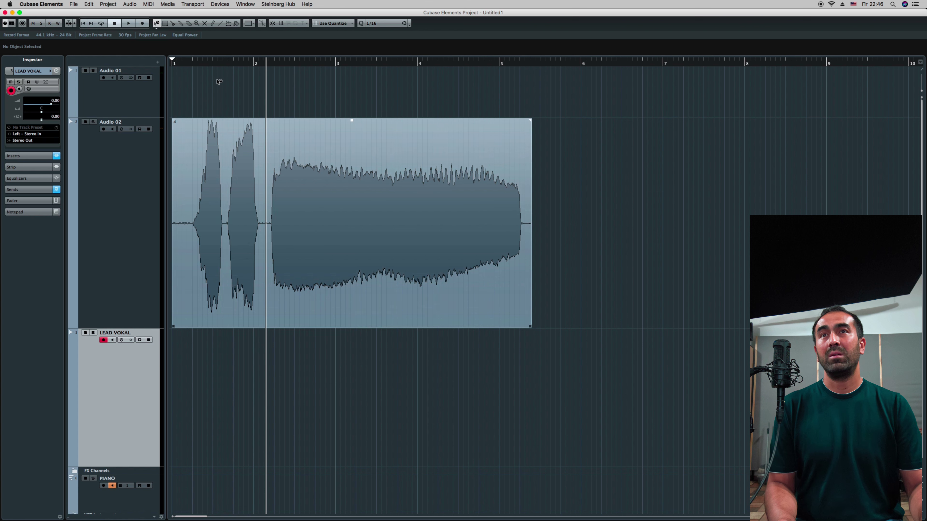
{"action": "left_click_drag", "start_coordinate": [194, 65], "coordinate": [190, 67]}
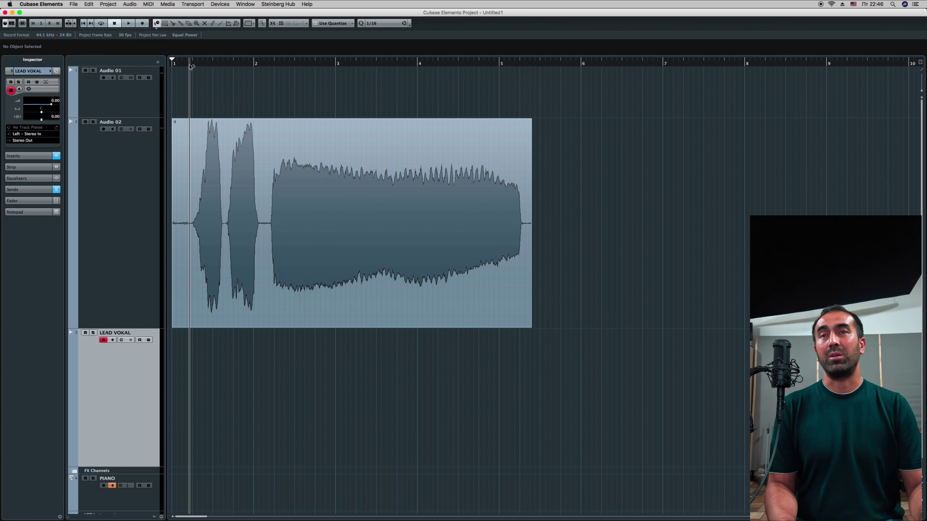
{"action": "left_click", "coordinate": [142, 284]}
{"action": "key", "text": "space"}
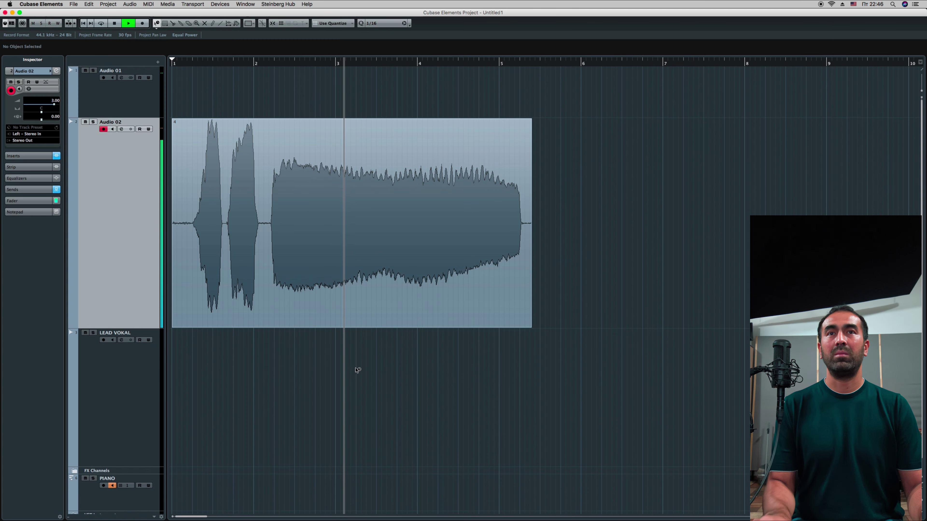
{"action": "key", "text": "h"}
{"action": "key", "text": "h"}
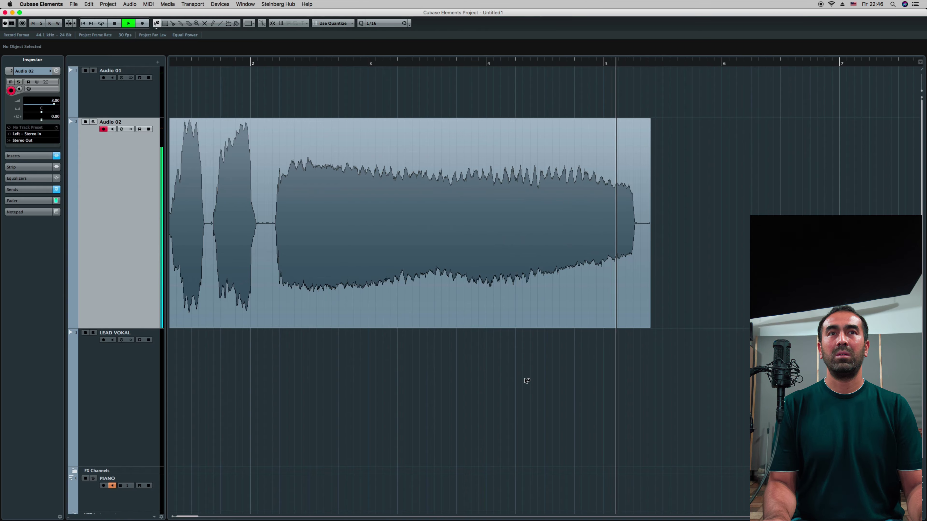
{"action": "key", "text": "space"}
Split the Audio 02 event at bar 4 with snap on, and fade the two parts out and in at the cut.
{"action": "left_click", "coordinate": [492, 281]}
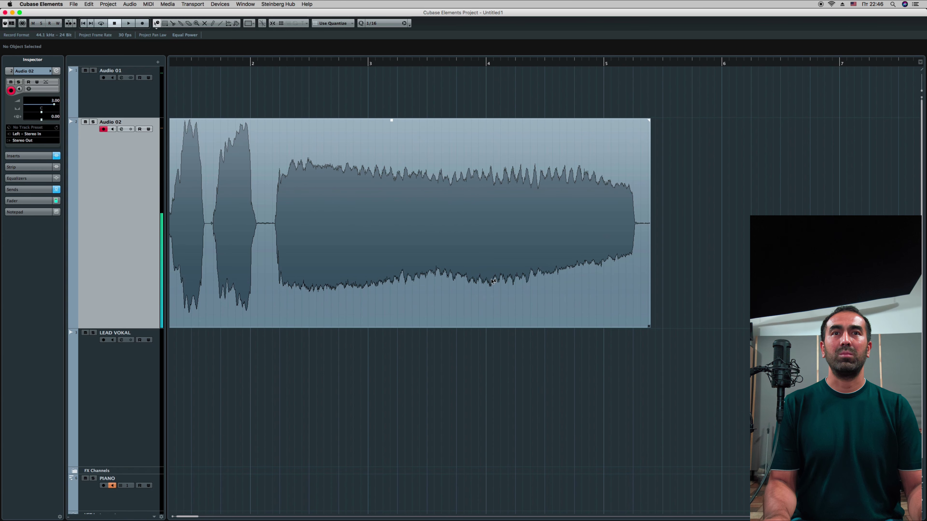
{"action": "key", "text": "j"}
{"action": "left_click", "coordinate": [492, 282], "text": "alt"}
{"action": "mouse_move", "coordinate": [484, 121]}
{"action": "left_mouse_down"}
{"action": "mouse_move", "coordinate": [452, 124]}
{"action": "mouse_move", "coordinate": [502, 124]}
{"action": "left_mouse_up"}
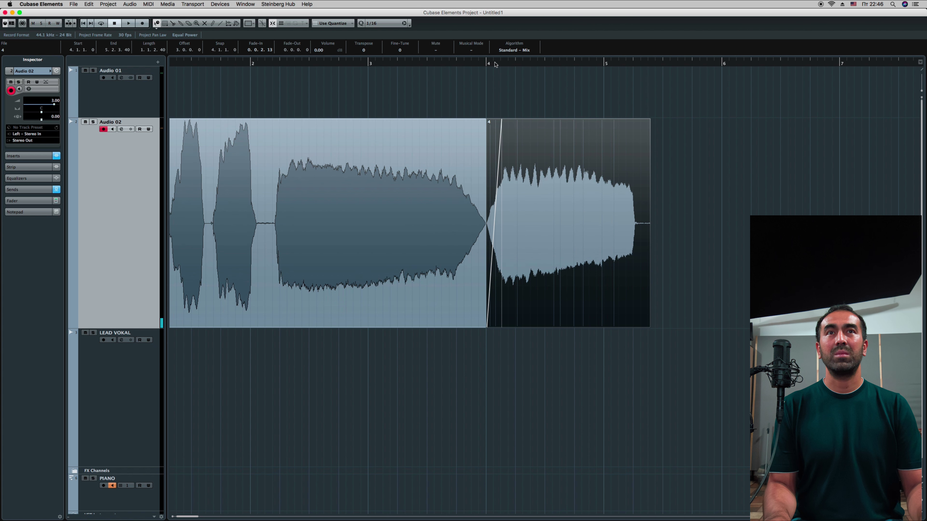
Listen to the second part of the split Audio 02 recording from bar 4.
{"action": "key", "text": "space"}
{"action": "scroll", "coordinate": [663, 323], "scroll_direction": "right", "scroll_amount": 5}
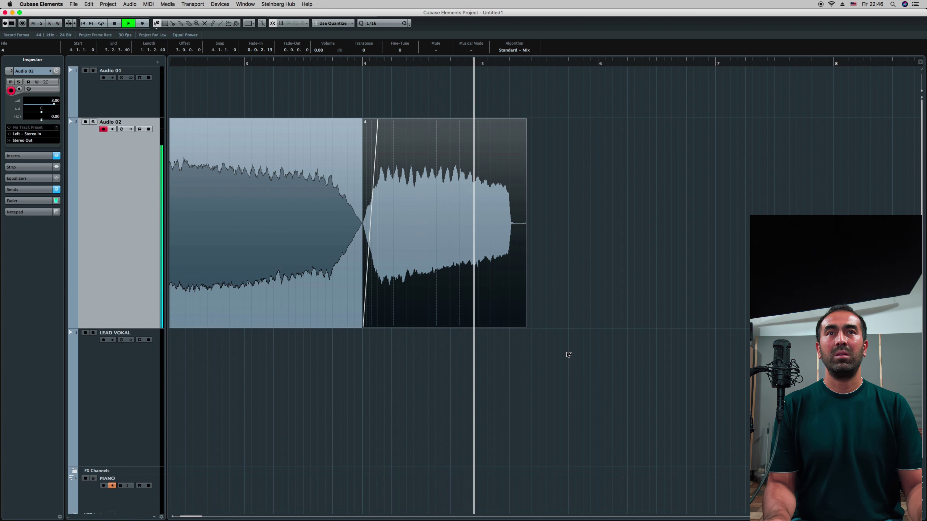
{"action": "key", "text": "space"}
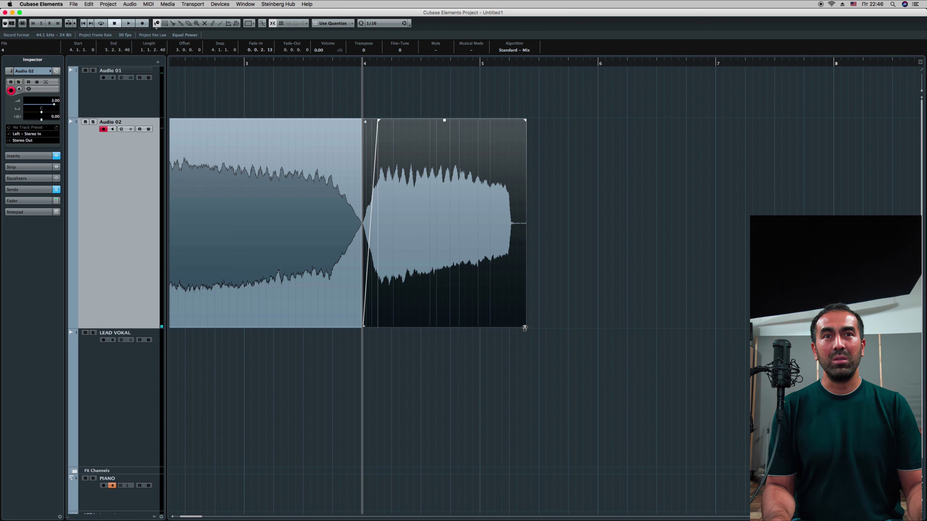
Try time-stretching the end of the second Audio 02 event out to bar 6, listen to it, and undo the stretch.
{"action": "left_click_drag", "start_coordinate": [525, 328], "coordinate": [598, 330]}
{"action": "key", "text": "space"}
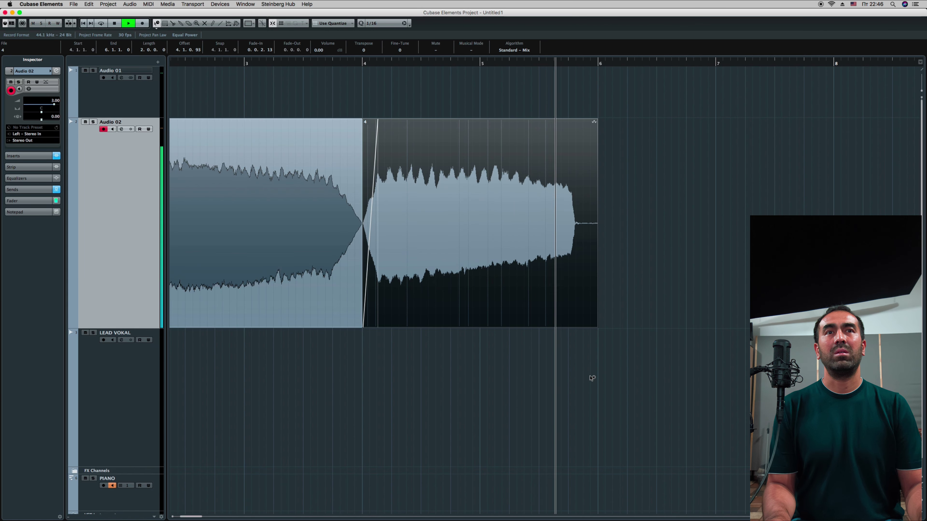
{"action": "key", "text": "space"}
{"action": "key", "text": "super+z"}
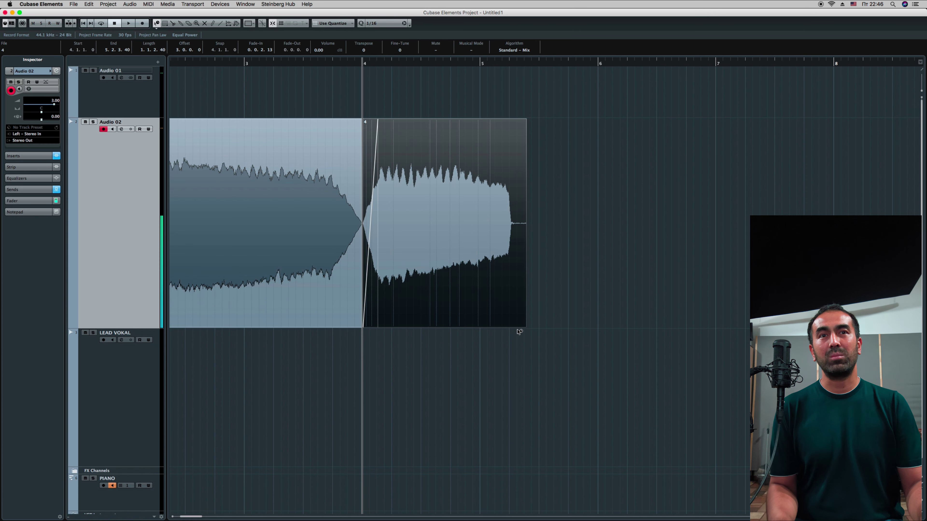
Time-compress the second Audio 02 event so it ends at bar 5, and play it back.
{"action": "left_click_drag", "start_coordinate": [525, 328], "coordinate": [480, 329]}
{"action": "key", "text": "space"}
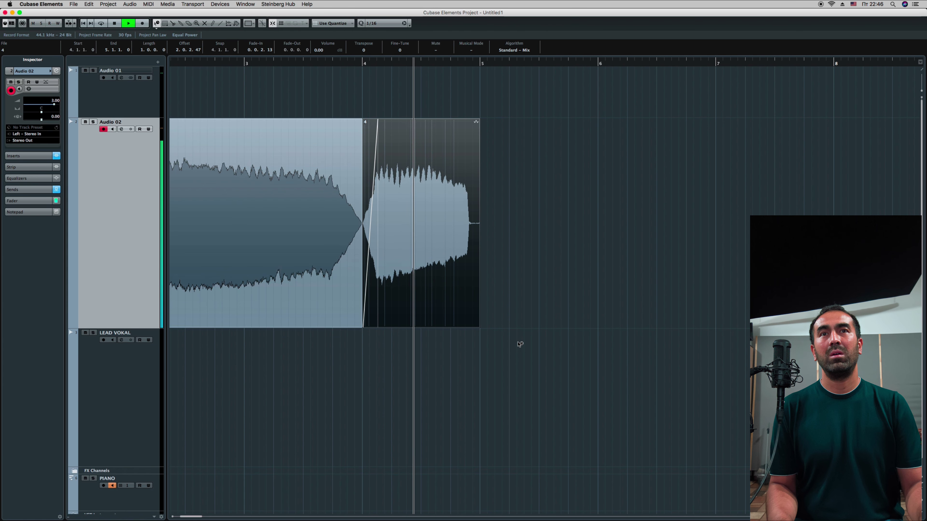
{"action": "key", "text": "space"}
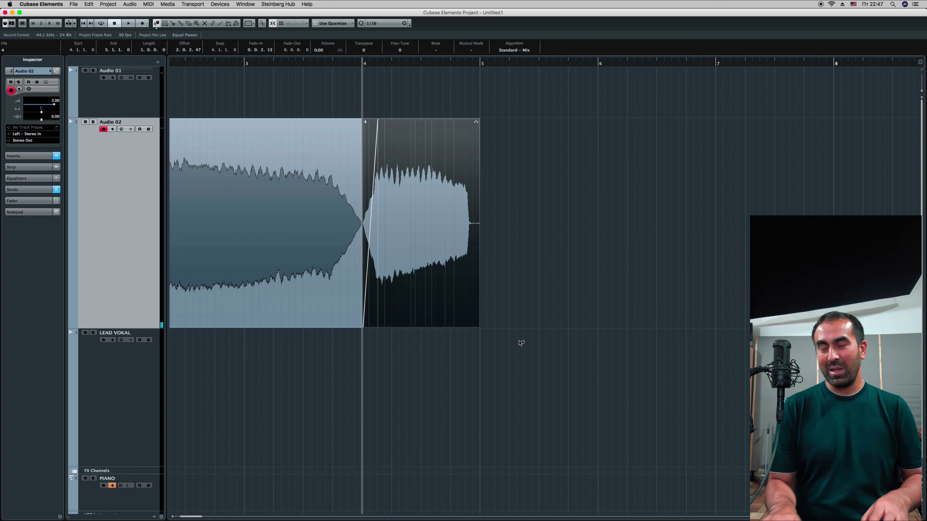
Return the Object Selection tool to Normal Sizing.
{"action": "key", "text": "g"}
{"action": "key", "text": "g"}
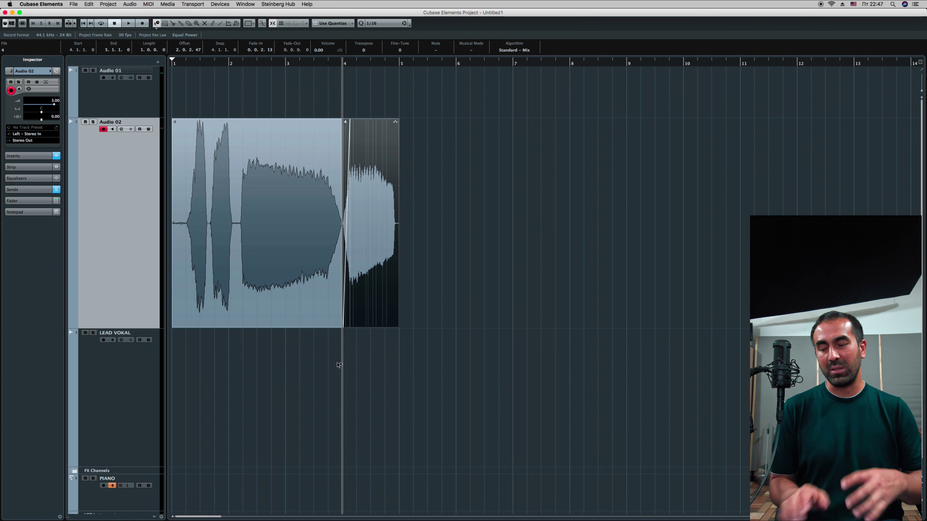
{"action": "key", "text": "h"}
{"action": "key", "text": "h"}
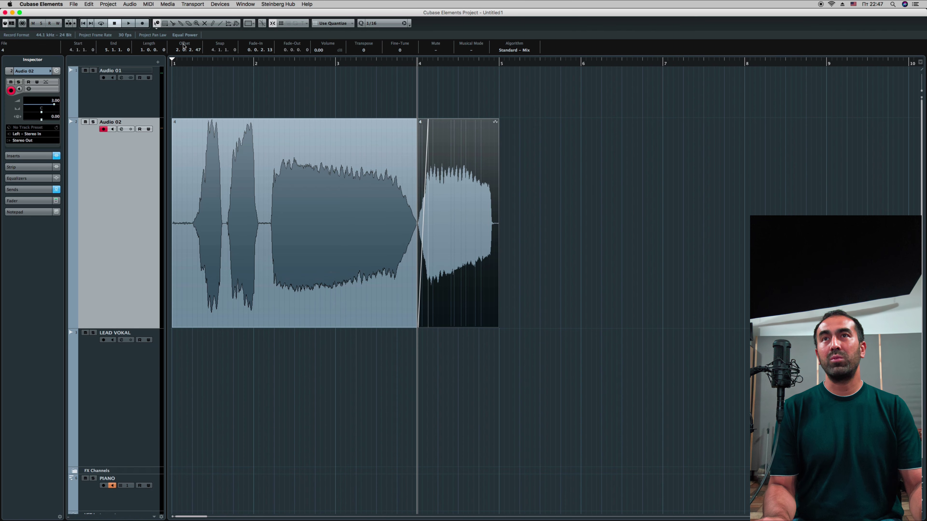
{"action": "left_click", "coordinate": [157, 24]}
{"action": "left_click", "coordinate": [175, 32]}
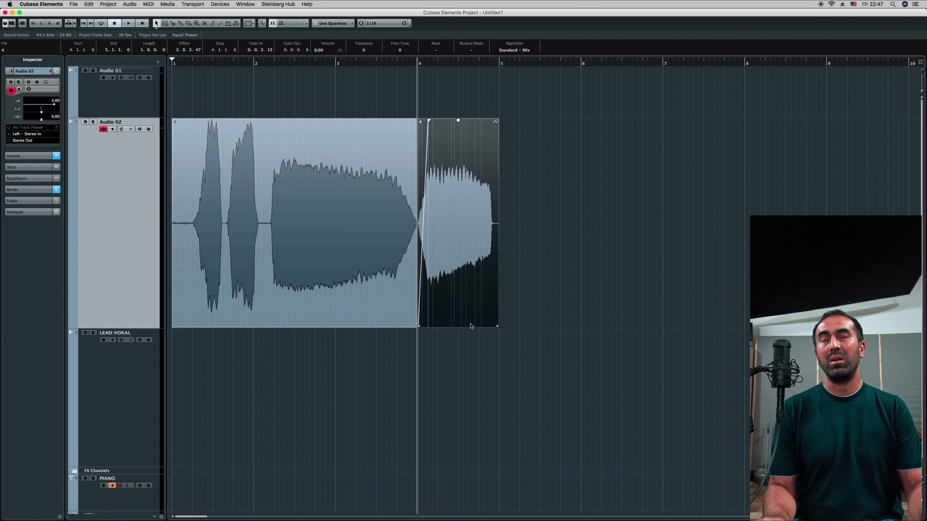
Delete both vocal events from the Audio 02 track.
{"action": "left_click_drag", "start_coordinate": [561, 308], "coordinate": [205, 360]}
{"action": "key", "text": "Delete"}
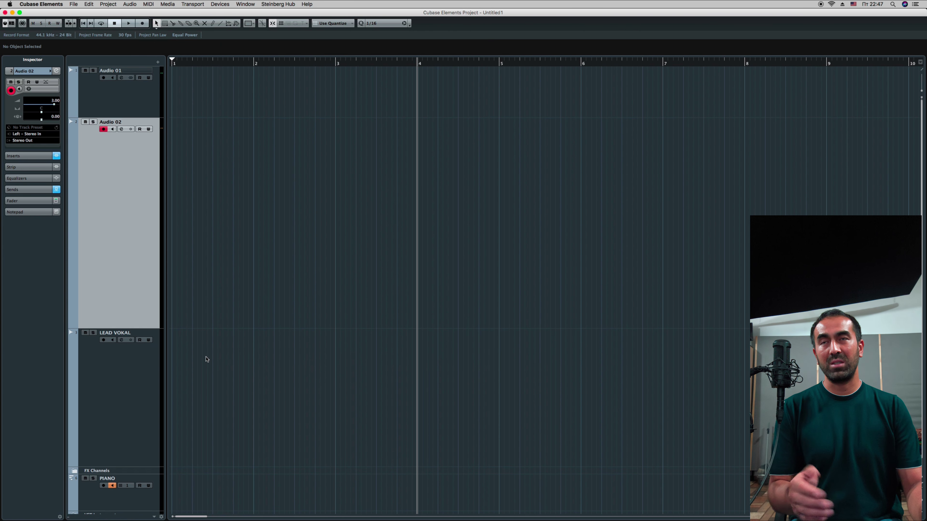
Start an audio file import on Audio 01 at the project start and browse to the №2 80 Bpm folder inside VG_SHSN_2024 on the Desktop.
{"action": "key", "text": "Home"}
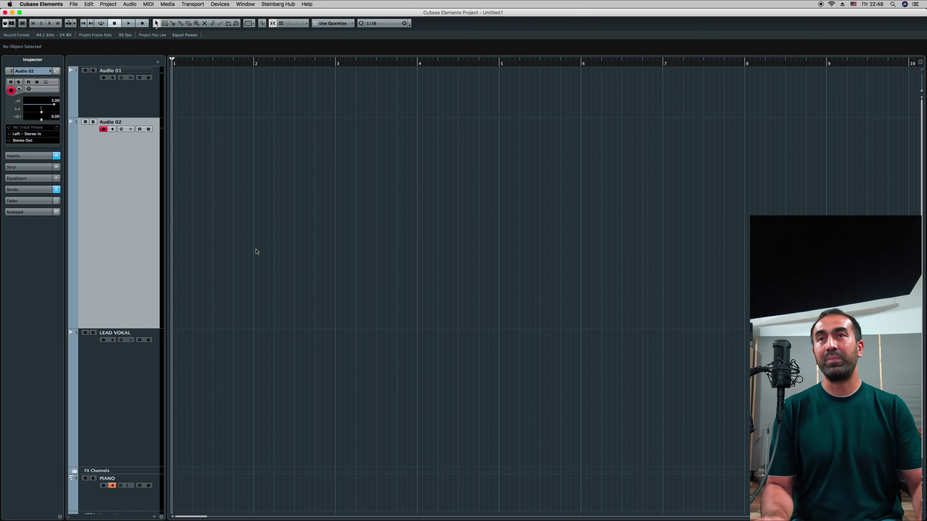
{"action": "key", "text": "Up"}
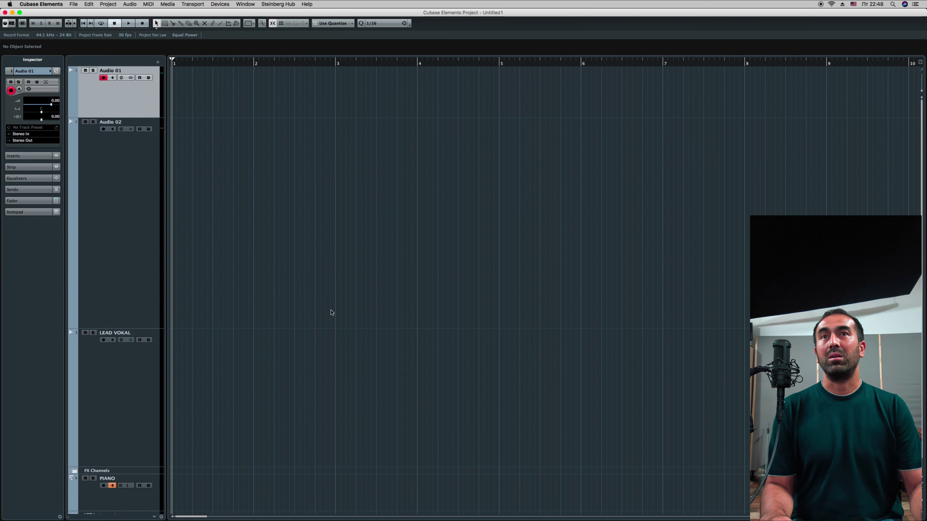
{"action": "key", "text": "super+i"}
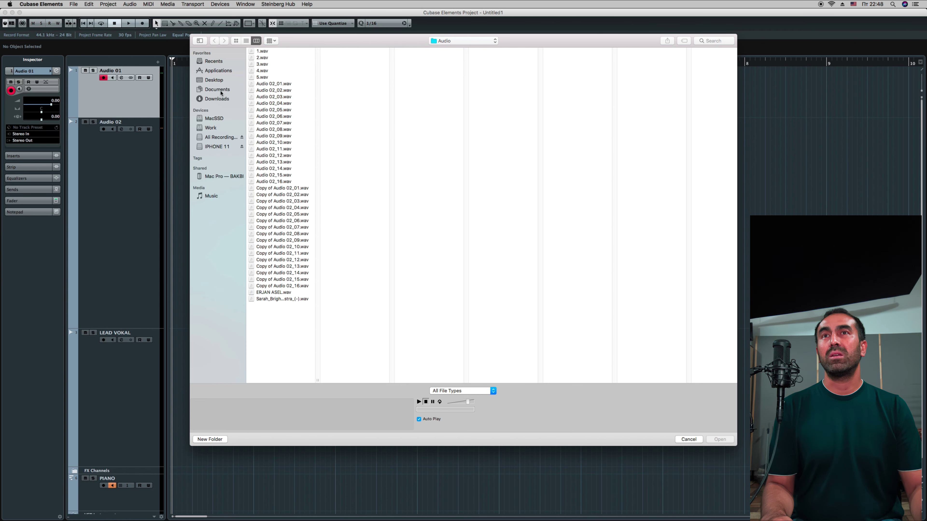
{"action": "left_click", "coordinate": [215, 80]}
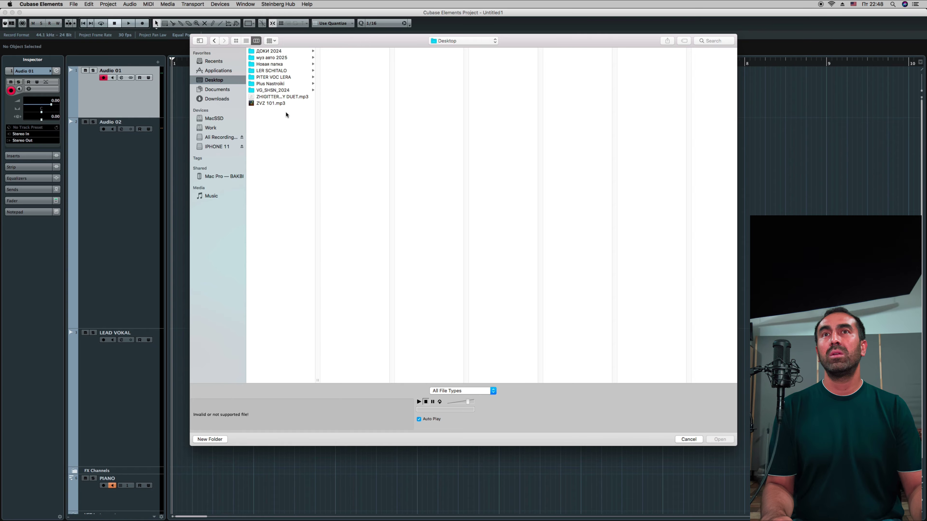
{"action": "left_click", "coordinate": [279, 90]}
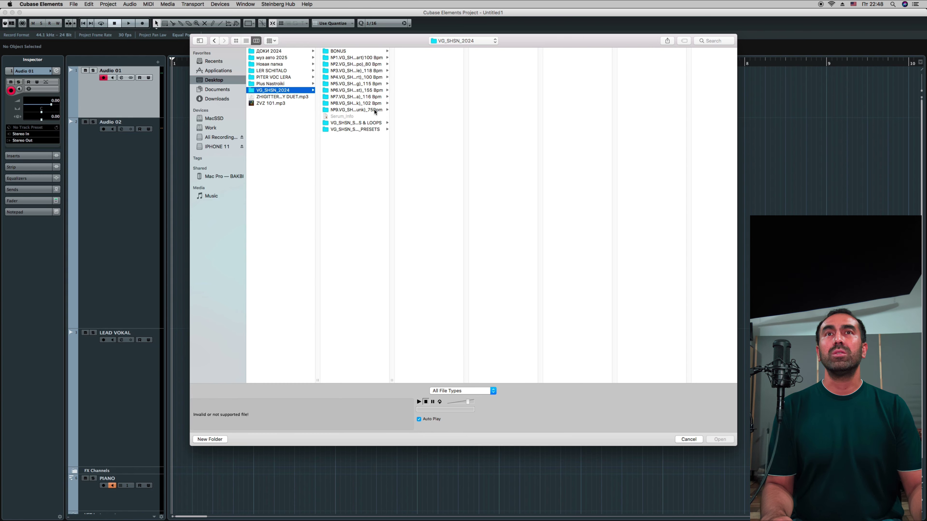
{"action": "left_click", "coordinate": [376, 65]}
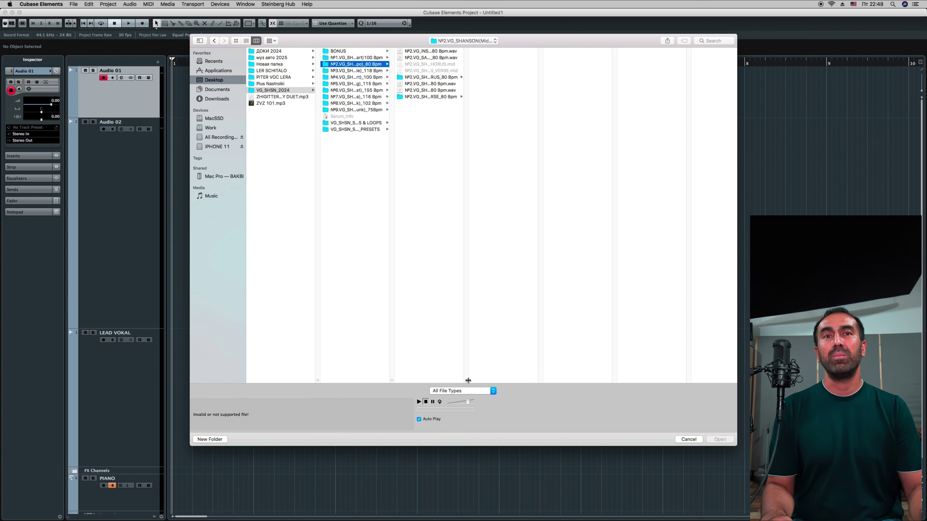
{"action": "left_click_drag", "start_coordinate": [468, 380], "coordinate": [490, 380]}
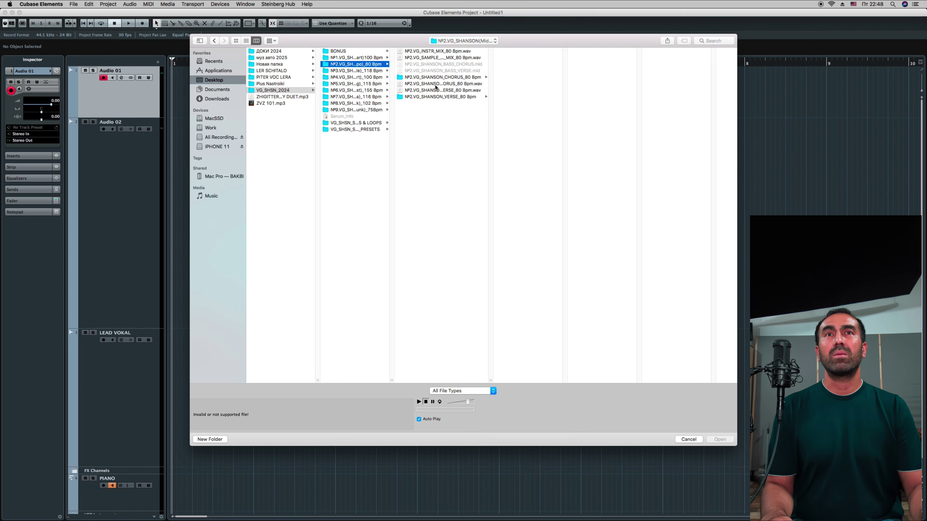
Import №2.VG_SHANSON_MIX_CHORUS_80 Bpm.wav onto Audio 01 as a new media version, and increase the track's height.
{"action": "left_click", "coordinate": [436, 84]}
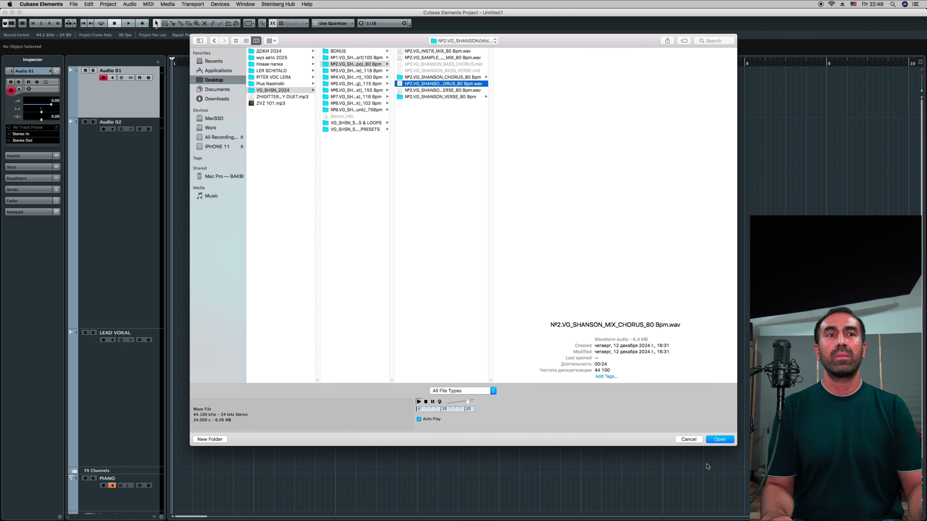
{"action": "left_click", "coordinate": [720, 440]}
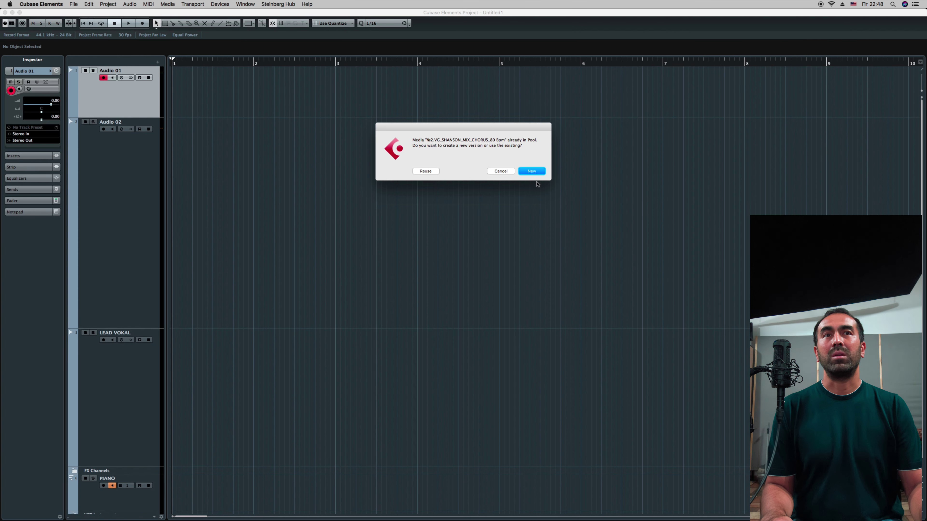
{"action": "key", "text": "Return"}
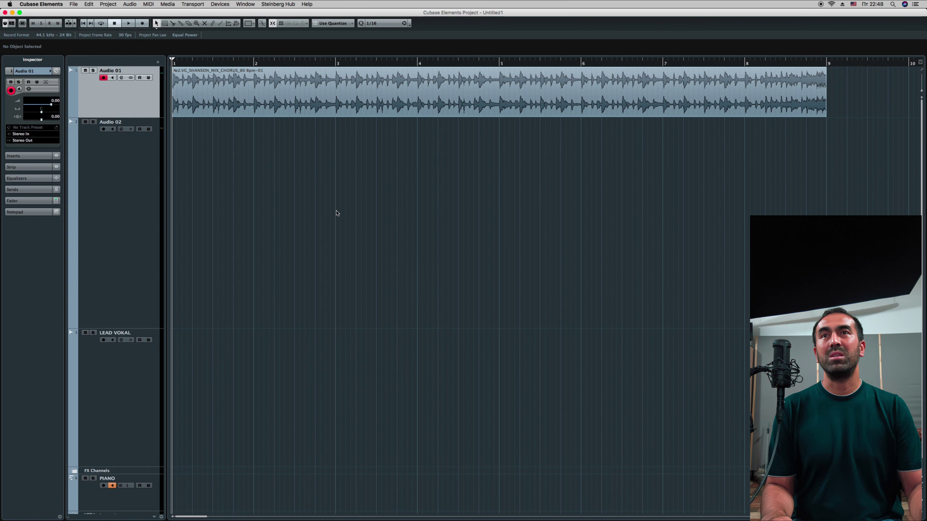
{"action": "left_click_drag", "start_coordinate": [156, 118], "coordinate": [155, 139]}
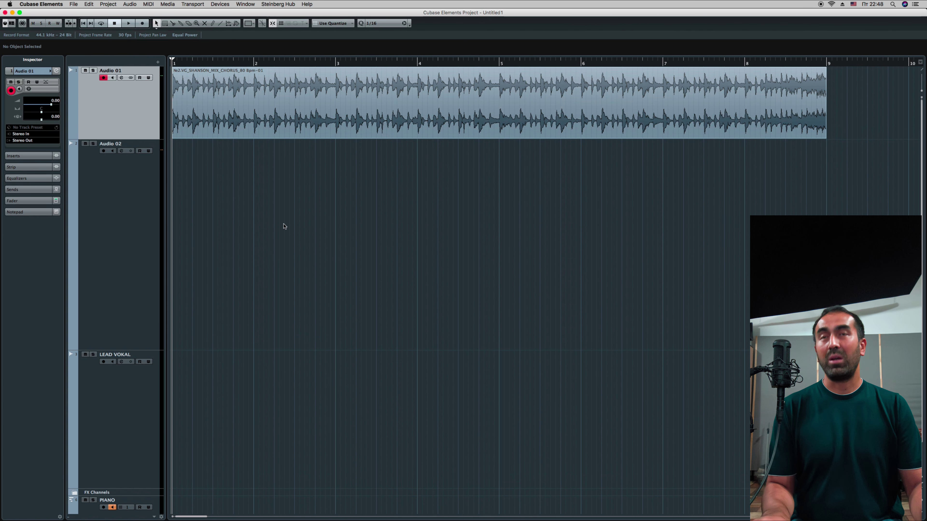
Show the Transport panel and move it up over the empty part of the project area.
{"action": "key", "text": "h"}
{"action": "key", "text": "h"}
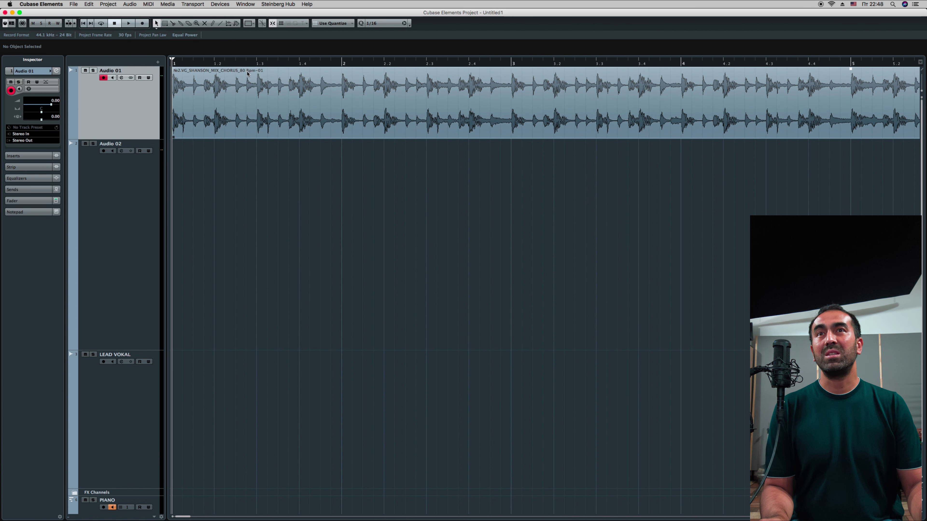
{"action": "key", "text": "g"}
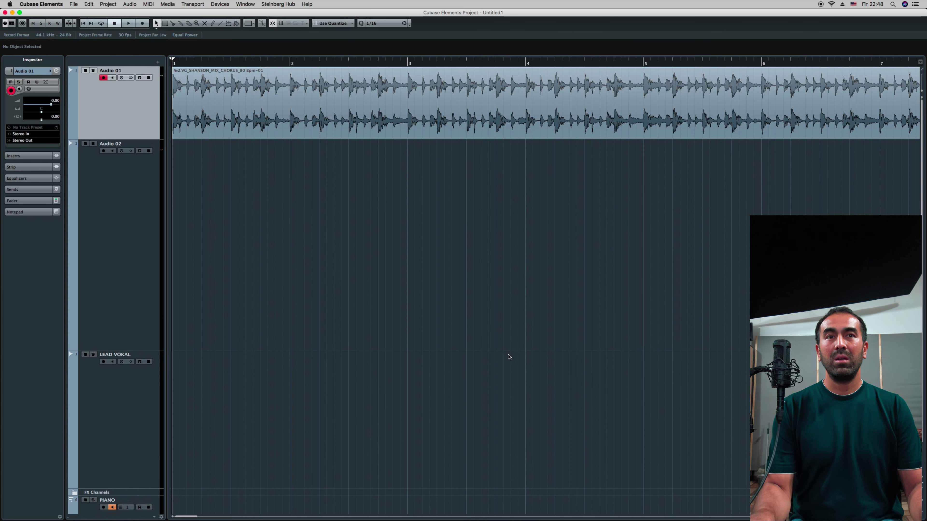
{"action": "key", "text": "F2"}
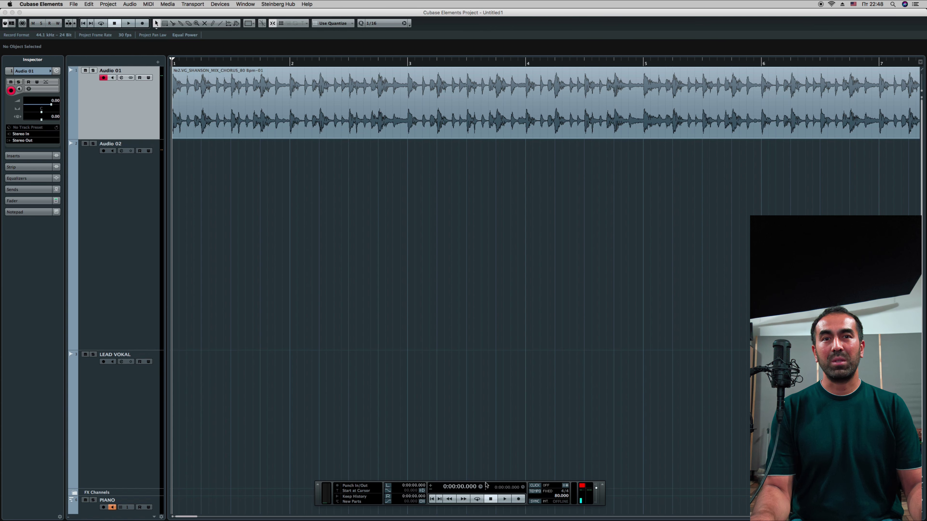
{"action": "left_click_drag", "start_coordinate": [487, 483], "coordinate": [494, 376]}
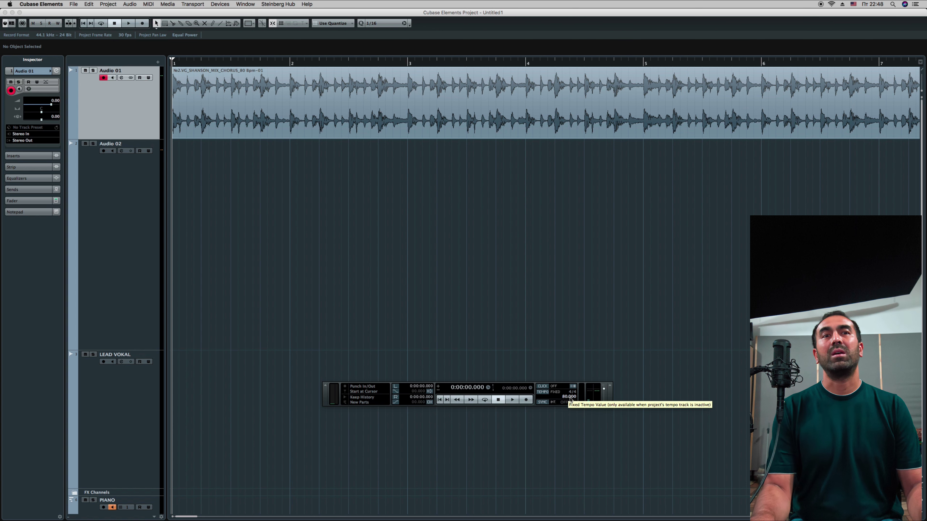
Play the backing track from the project start and move the Transport panel lower over the empty tracks.
{"action": "key", "text": "space"}
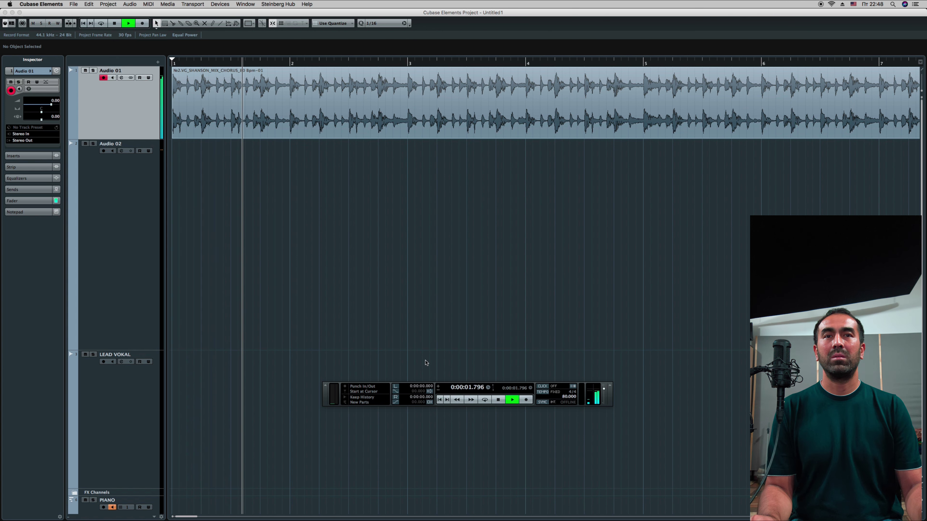
{"action": "left_click_drag", "start_coordinate": [436, 382], "coordinate": [434, 442]}
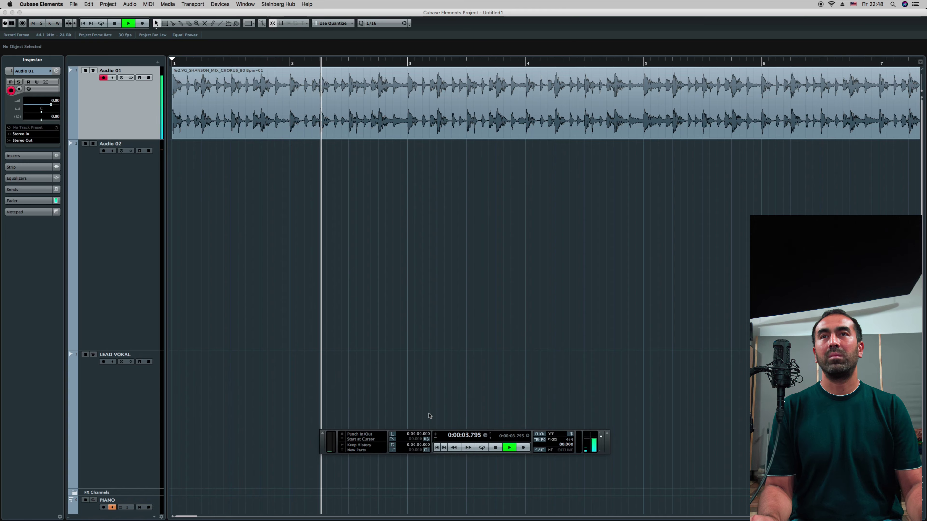
{"action": "key", "text": "g"}
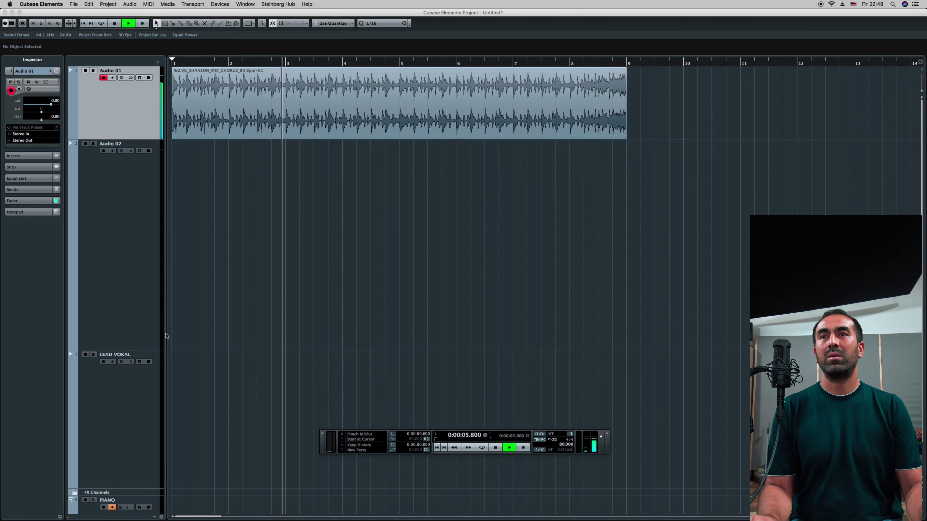
Reduce the height of the Audio 02 track and stop playback.
{"action": "left_click", "coordinate": [120, 237]}
{"action": "left_click_drag", "start_coordinate": [164, 350], "coordinate": [167, 276]}
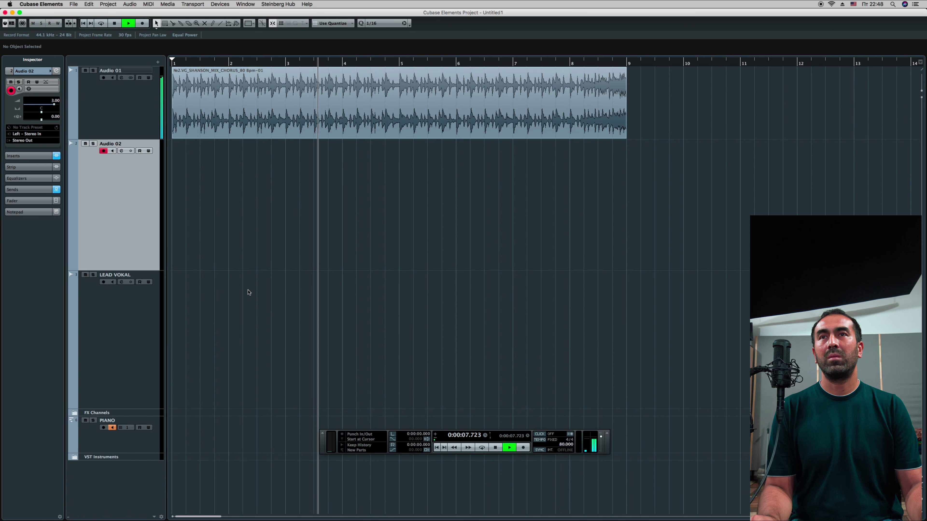
{"action": "key", "text": "space"}
Add one stereo audio track directly below Audio 01, duplicate it, and give the tracks equal heights.
{"action": "left_click", "coordinate": [124, 106]}
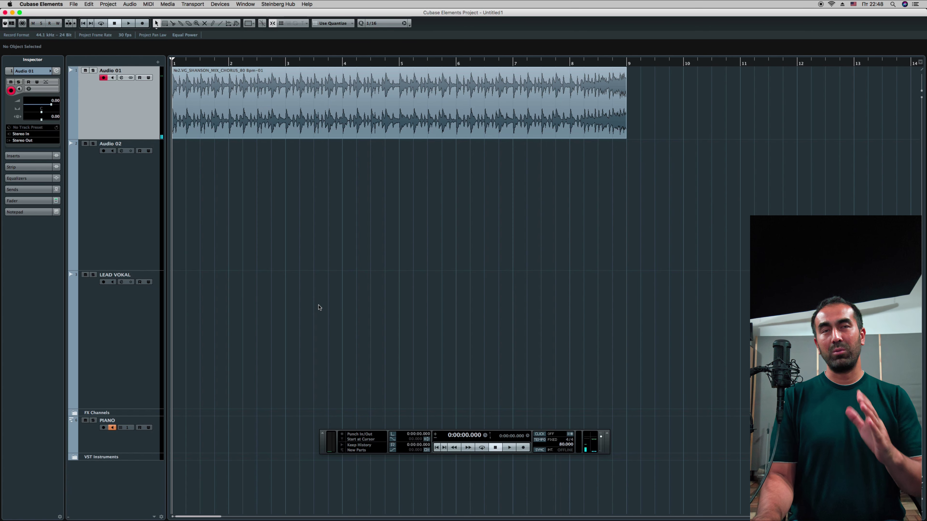
{"action": "key", "text": "super+t"}
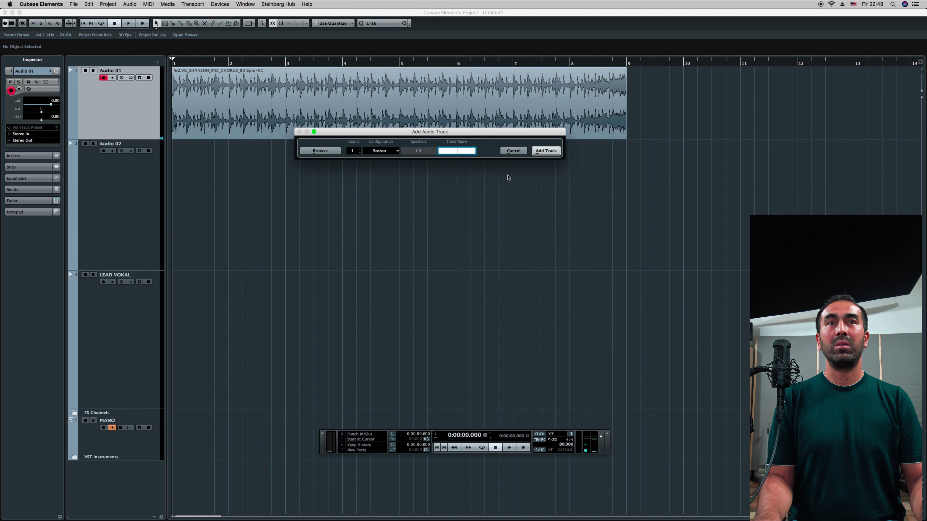
{"action": "left_click", "coordinate": [546, 151]}
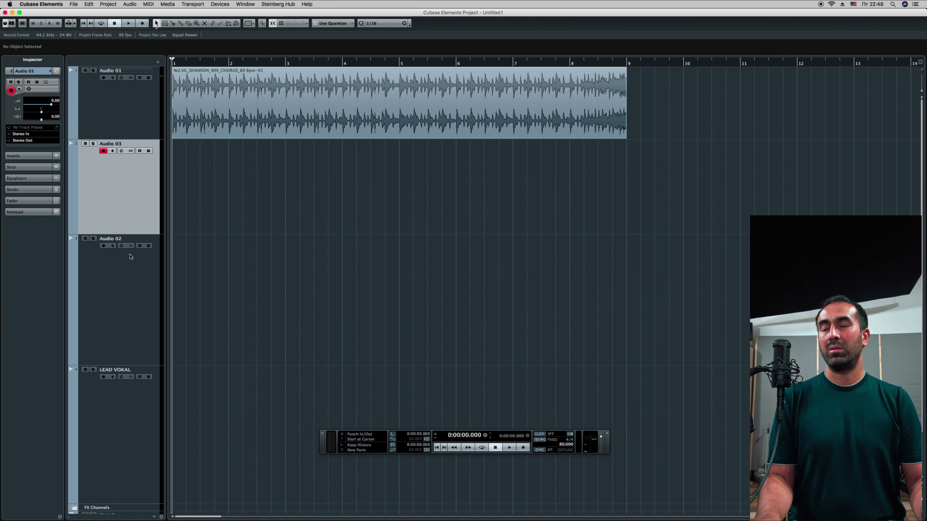
{"action": "key", "text": "super+d"}
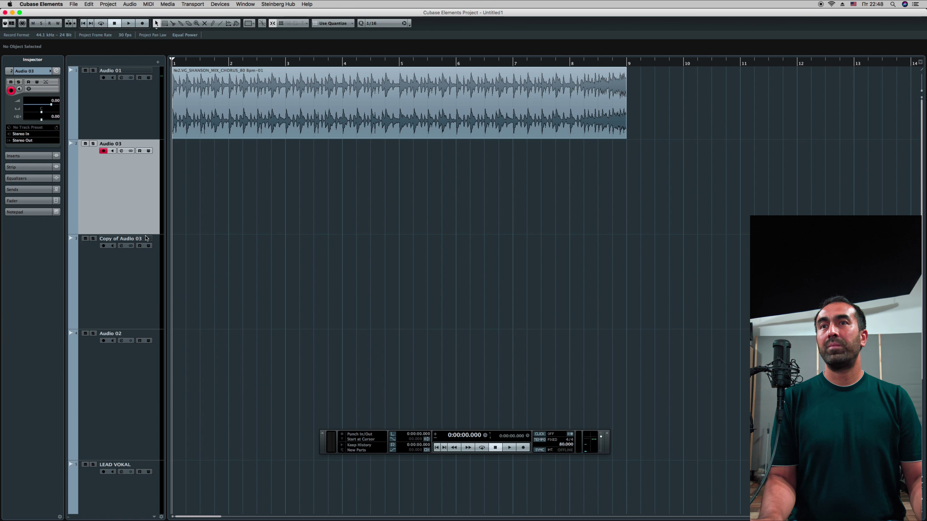
{"action": "left_click", "coordinate": [148, 233], "text": "super"}
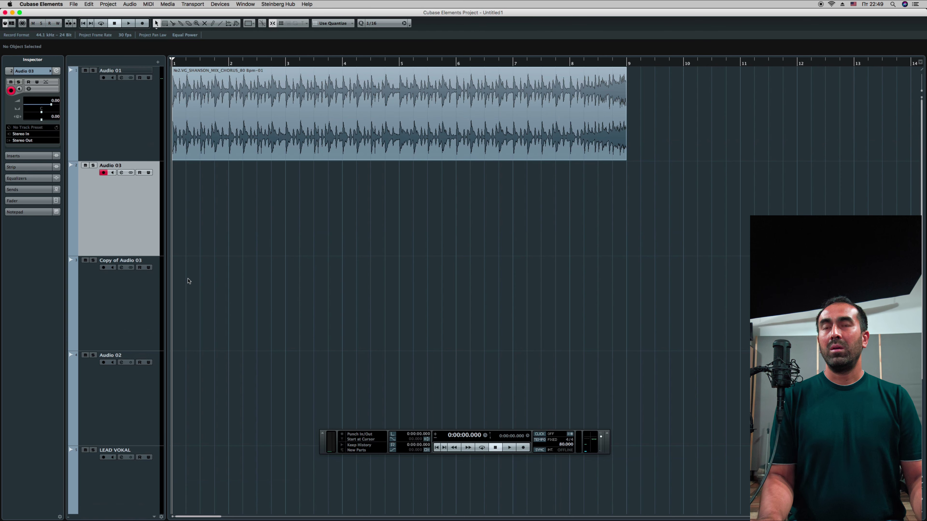
Start an audio file import, browse to IPHONE 11/CHOSS GITARA/Guitar/90-Turk/minor, and preview 90-turk A min L.wav.
{"action": "key", "text": "super+i"}
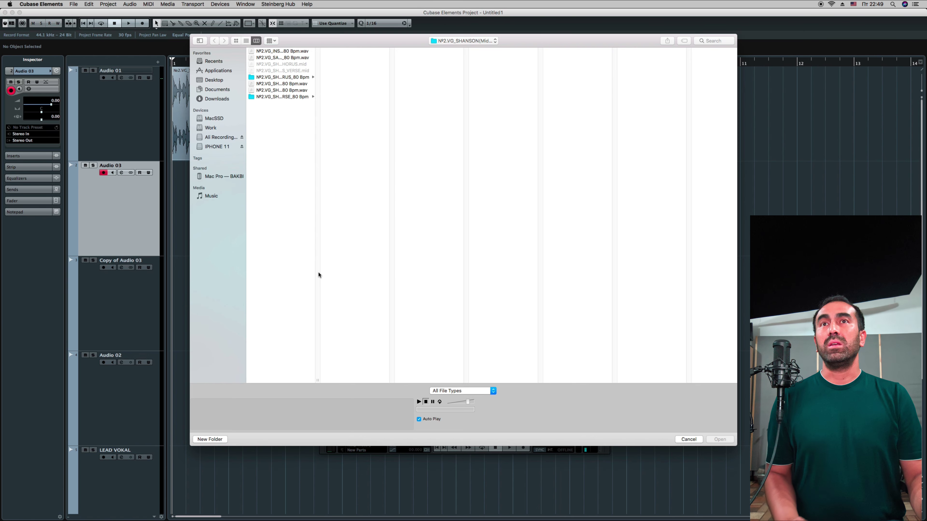
{"action": "left_click", "coordinate": [219, 147]}
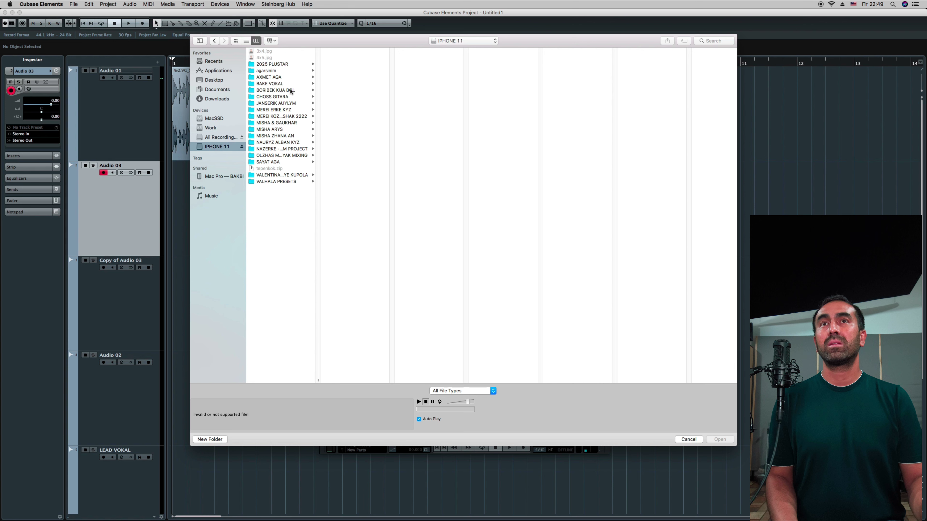
{"action": "left_click", "coordinate": [281, 97]}
{"action": "left_click", "coordinate": [347, 52]}
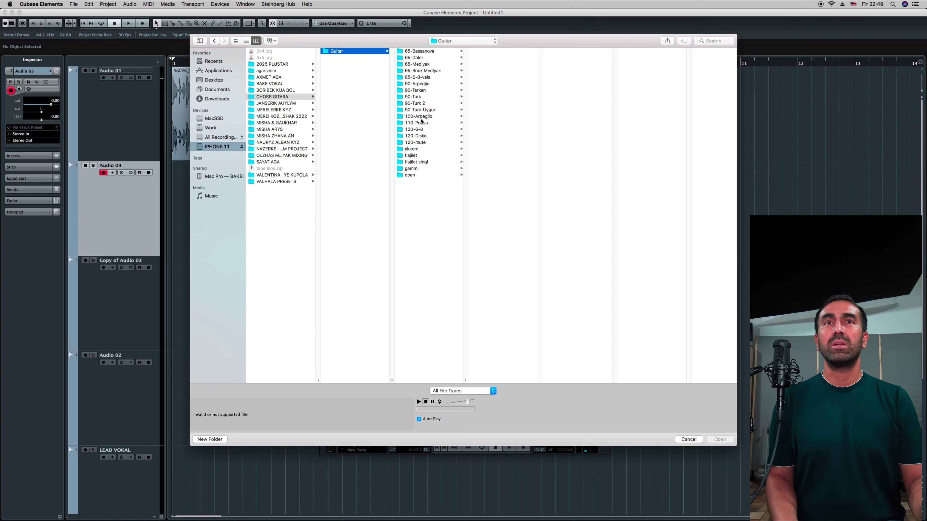
{"action": "left_click", "coordinate": [419, 97]}
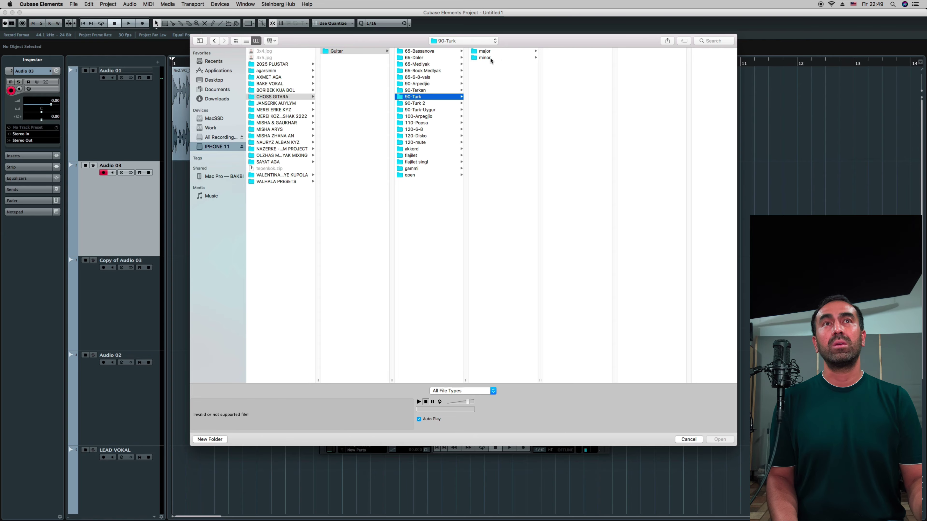
{"action": "left_click", "coordinate": [490, 58]}
{"action": "left_click", "coordinate": [582, 51]}
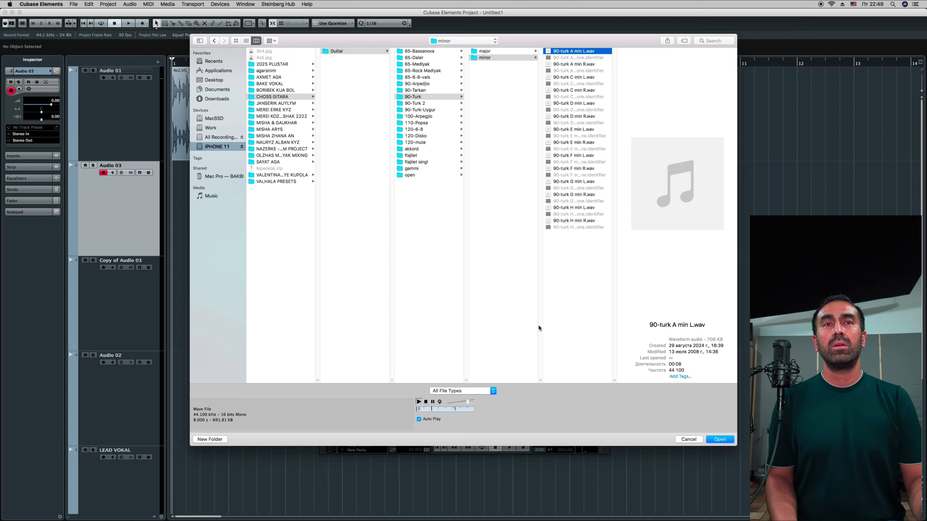
{"action": "left_click", "coordinate": [426, 402]}
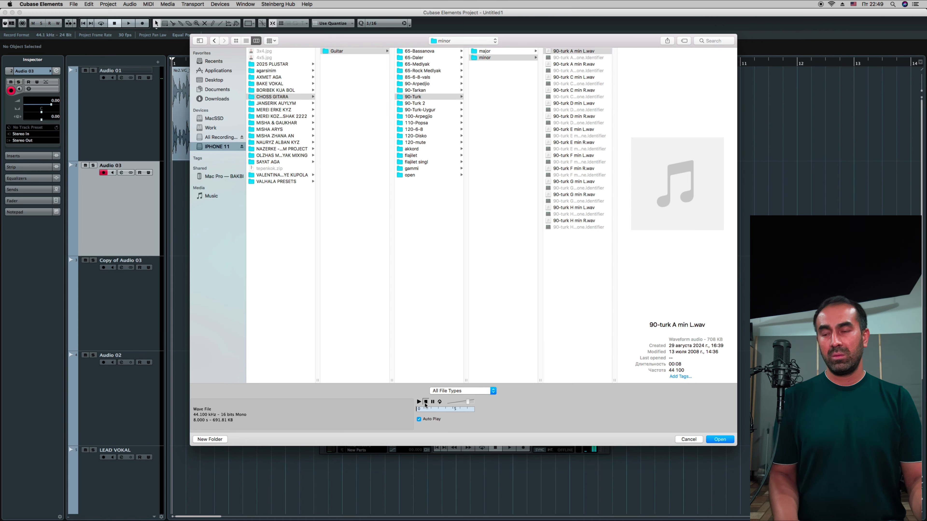
Import 90-turk A min L.wav and 90-turk A min R.wav as new media versions, placing each on a different track.
{"action": "left_click", "coordinate": [575, 65], "text": "shift"}
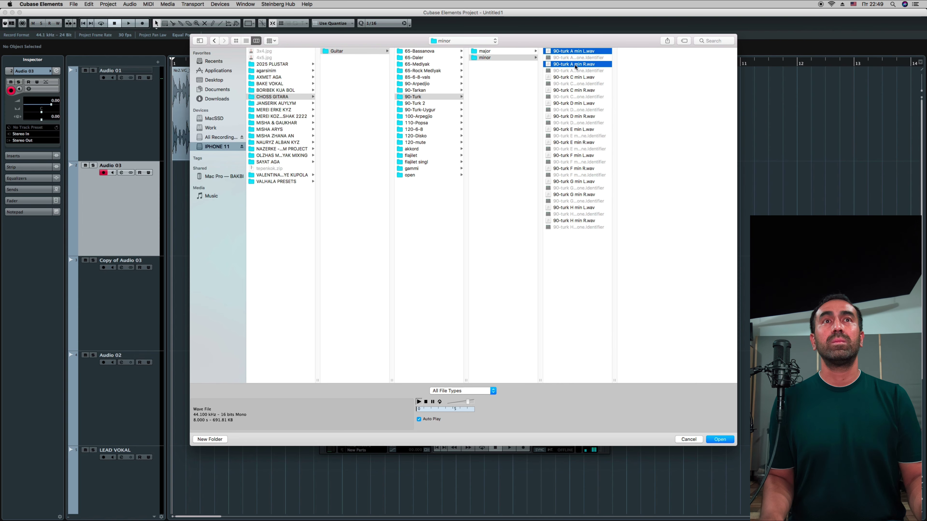
{"action": "left_click", "coordinate": [720, 440]}
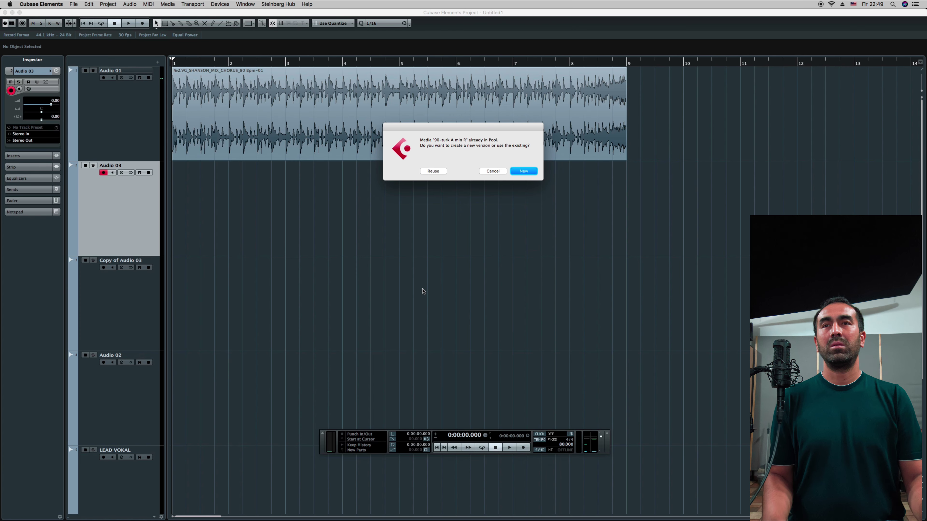
{"action": "left_click", "coordinate": [524, 171]}
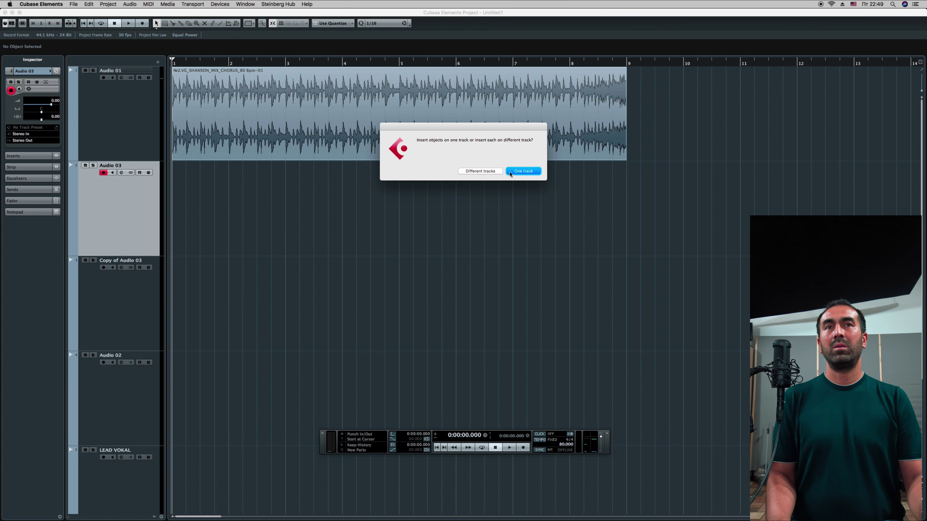
{"action": "left_click", "coordinate": [498, 173]}
Play the two guitar events together with the backing track to compare their timing, then stop playback.
{"action": "key", "text": "h"}
{"action": "key", "text": "h"}
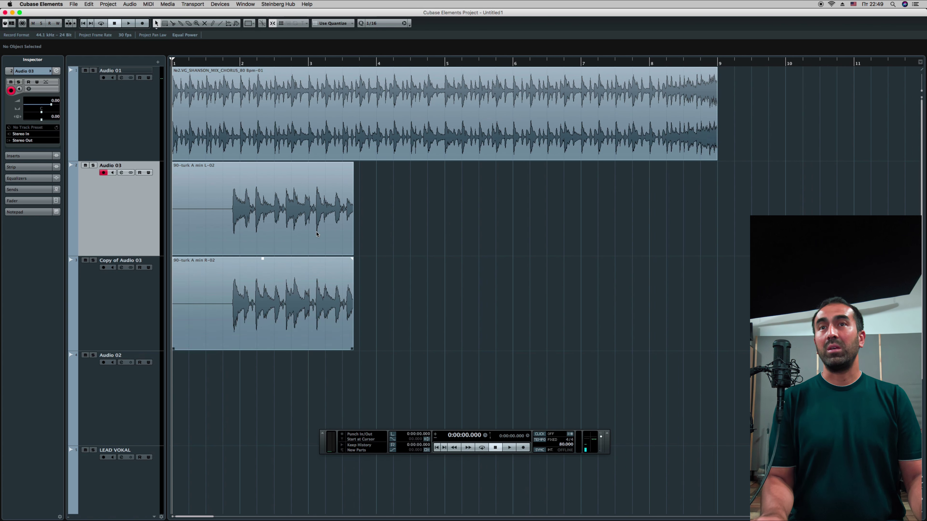
{"action": "key", "text": "space"}
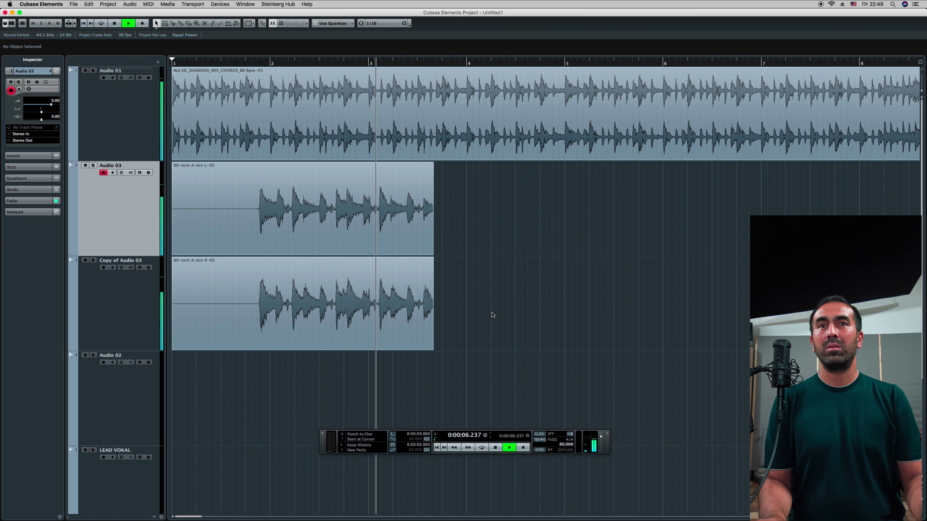
{"action": "key", "text": "space"}
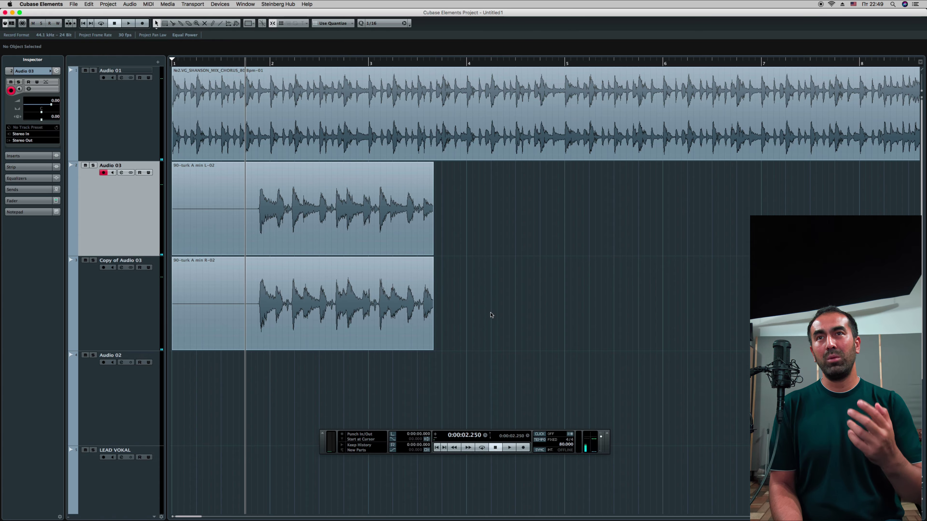
Using Sizing Applies Time Stretch, stretch both guitar events to end at bar 4, and play them against the backing track.
{"action": "left_click", "coordinate": [157, 24]}
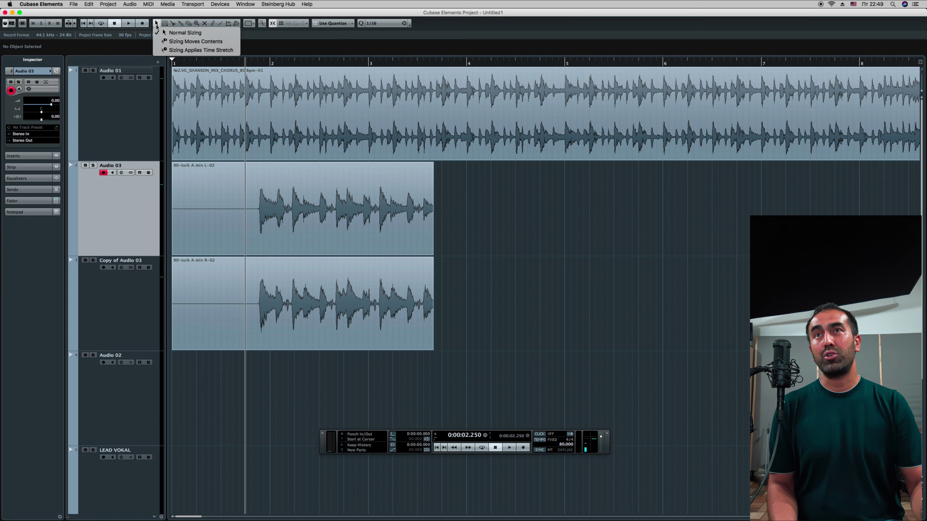
{"action": "left_click", "coordinate": [206, 51]}
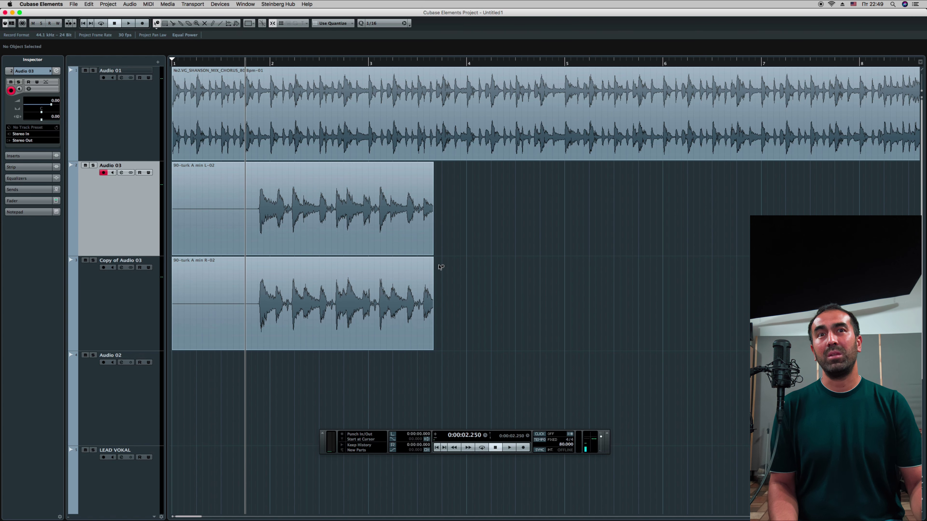
{"action": "left_click_drag", "start_coordinate": [457, 242], "coordinate": [467, 263]}
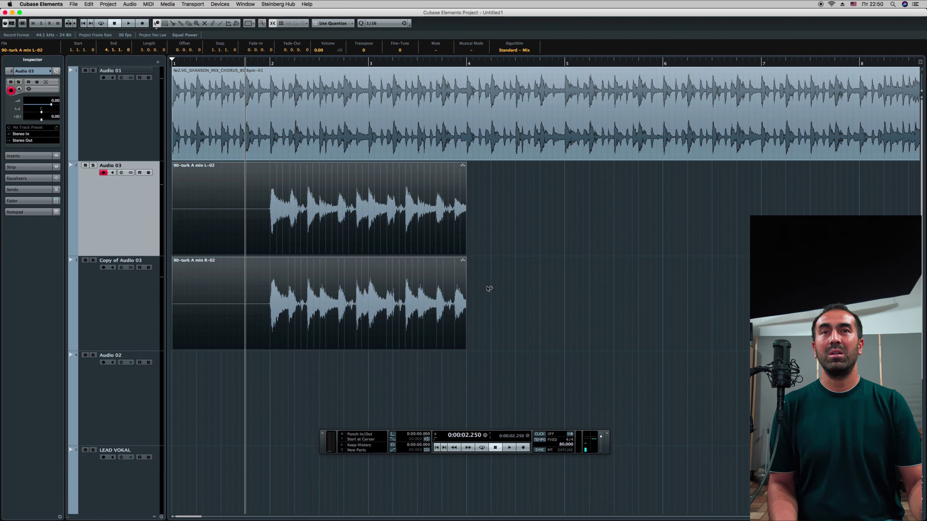
{"action": "left_click", "coordinate": [497, 273]}
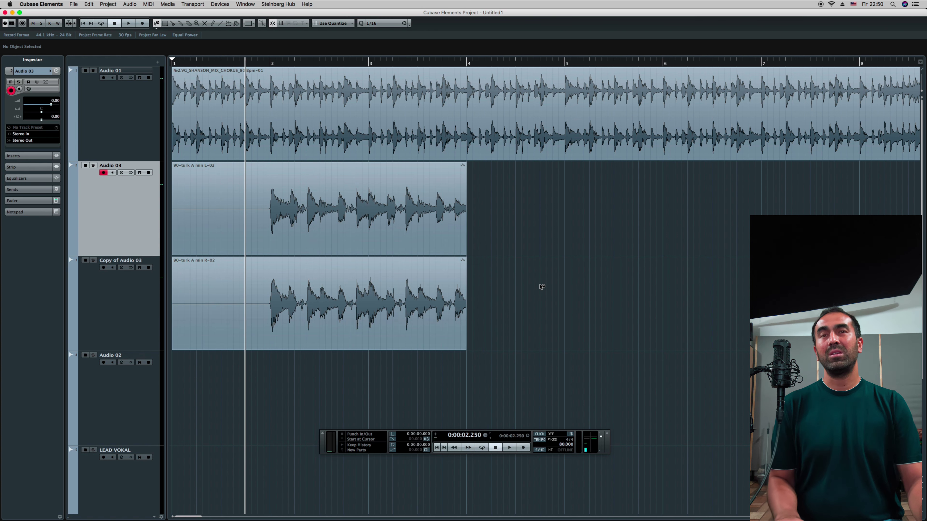
{"action": "key", "text": "space"}
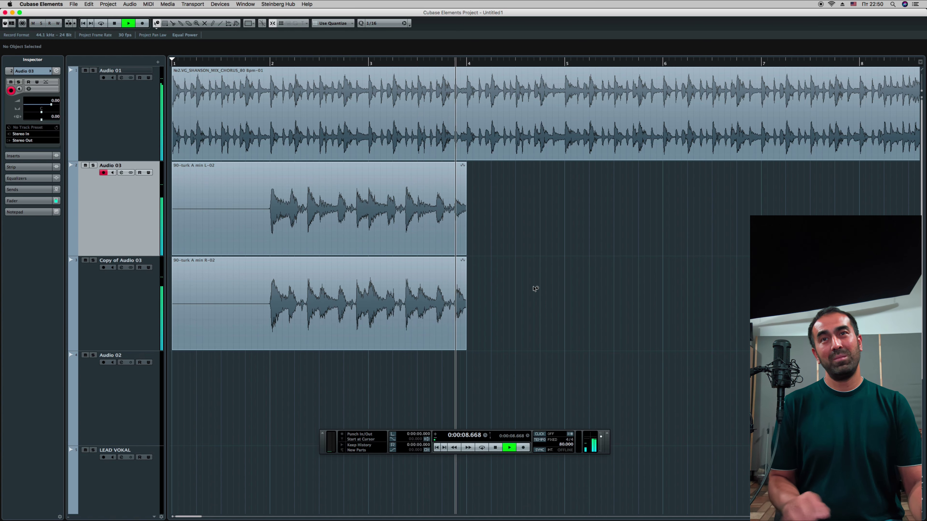
{"action": "key", "text": "space"}
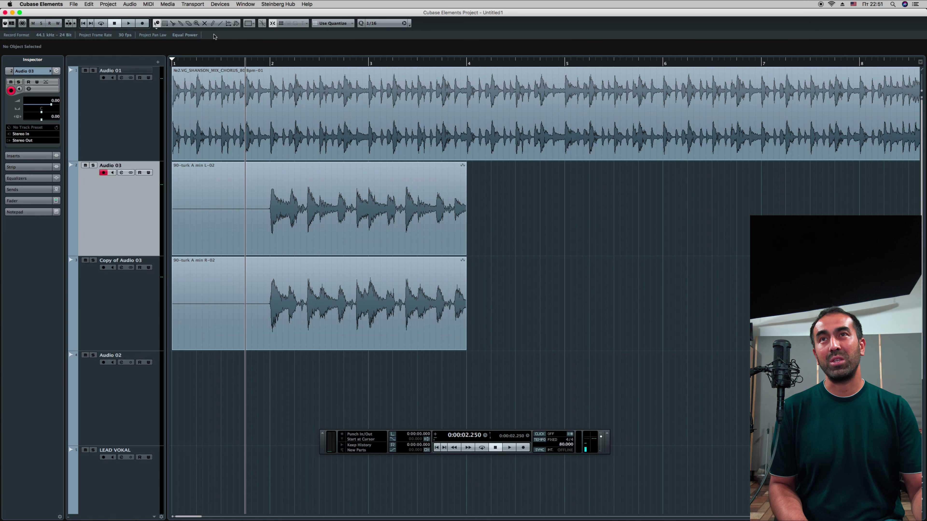
Return the Object Selection tool to Normal Sizing and delete both guitar events from Audio 03 and its copy.
{"action": "left_click", "coordinate": [156, 25]}
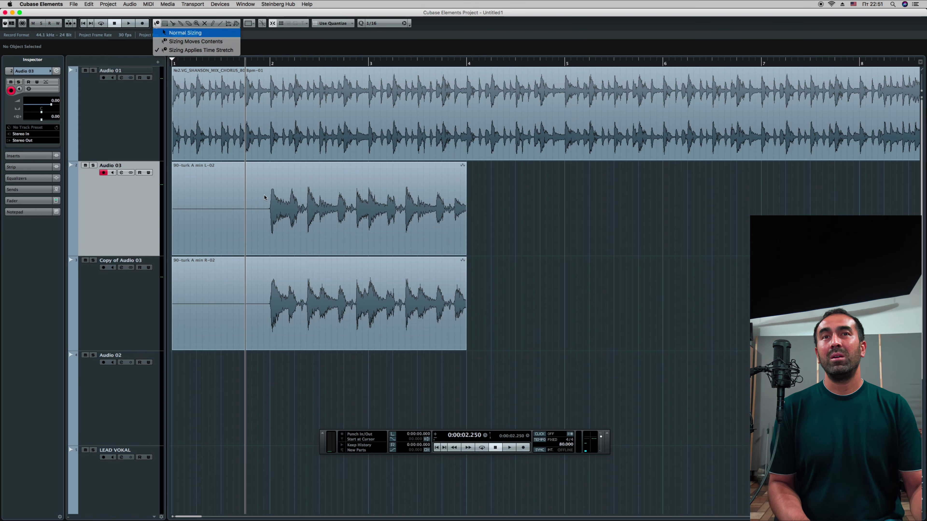
{"action": "left_click", "coordinate": [183, 29]}
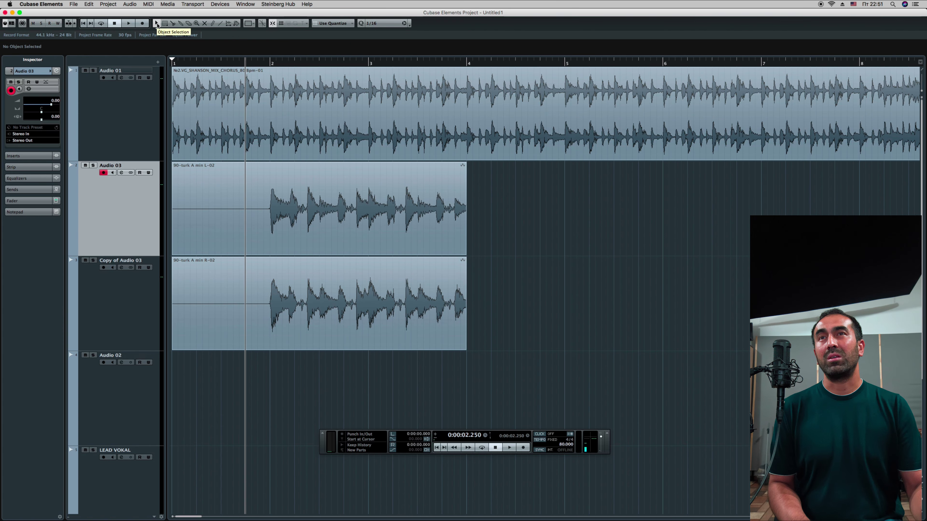
{"action": "key", "text": "g"}
{"action": "key", "text": "g"}
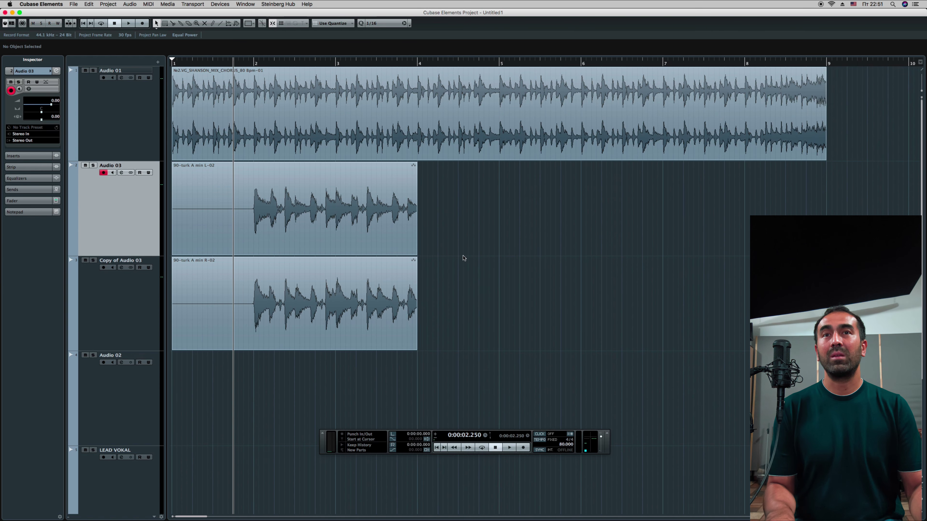
{"action": "left_click_drag", "start_coordinate": [299, 290], "coordinate": [130, 296]}
{"action": "key", "text": "Delete"}
Delete the backing track event from Audio 01, and switch to the Range Selection tool and back to Object Selection.
{"action": "left_click", "coordinate": [192, 96]}
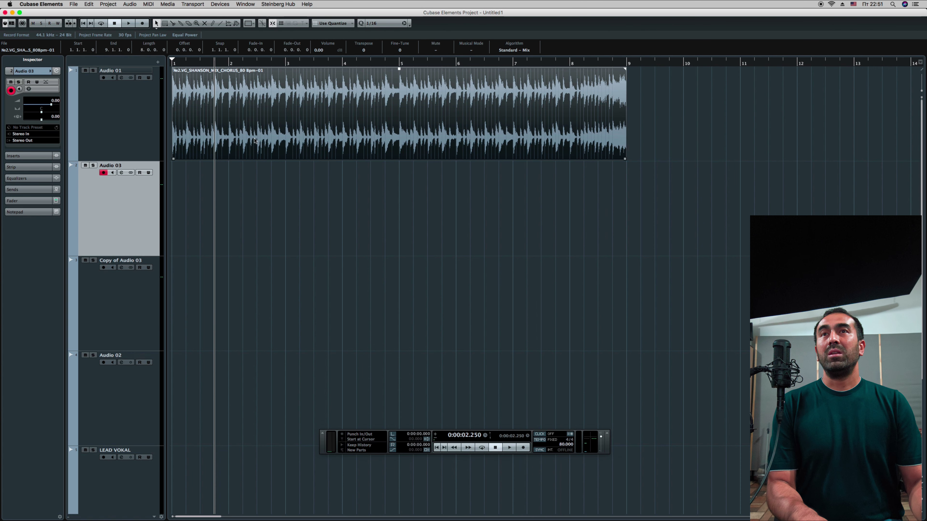
{"action": "key", "text": "Delete"}
{"action": "left_click", "coordinate": [165, 24]}
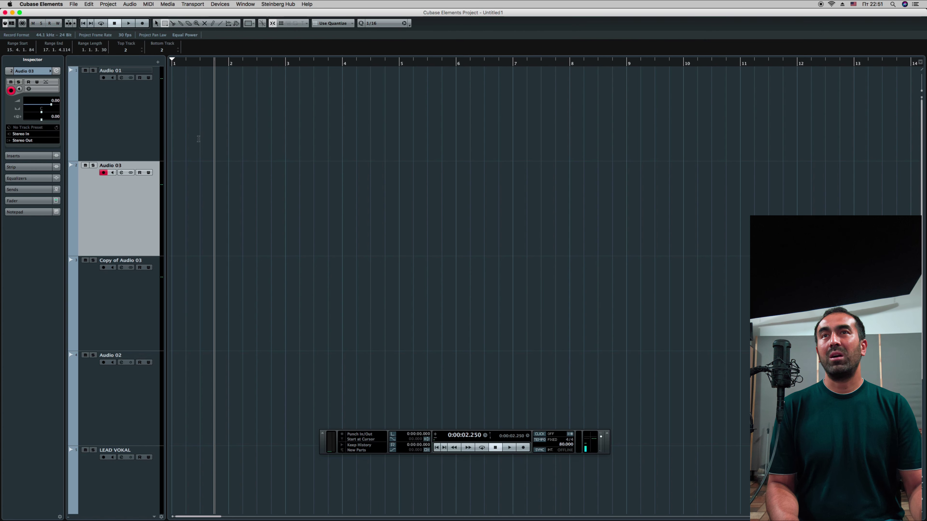
{"action": "key", "text": "1"}
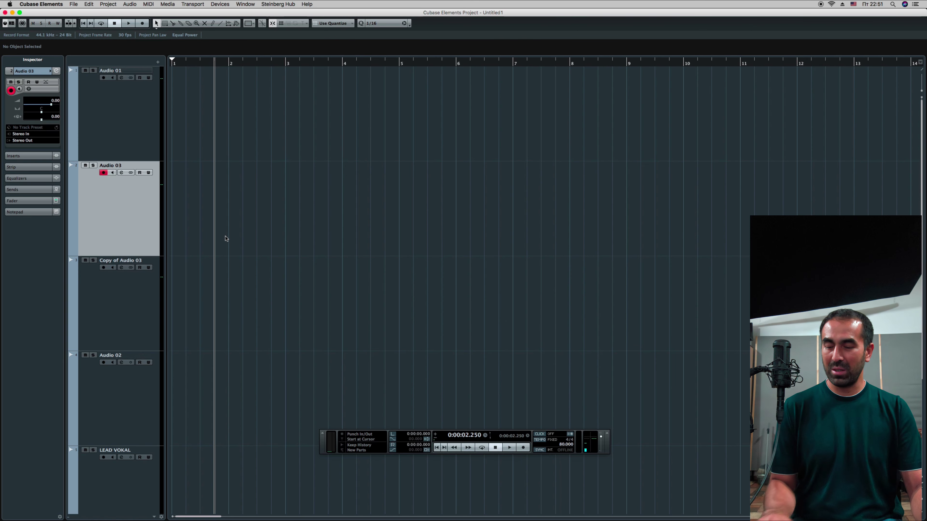
Import Audio 02_01.wav onto Audio 03 at the project start, from an artist's project under 2016 STUDIO FAILY 2/PLUS PROJECTS on the All Recordings drive.
{"action": "key", "text": "Home"}
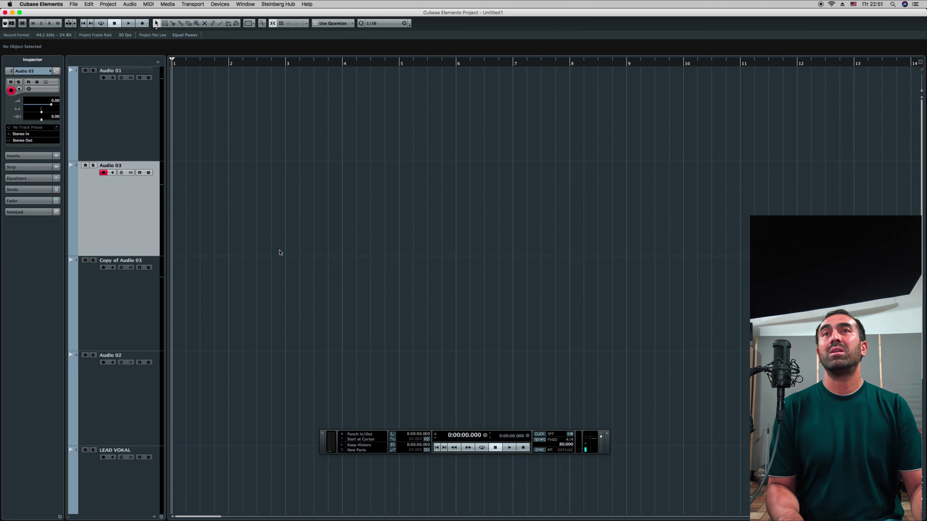
{"action": "key", "text": "super+i"}
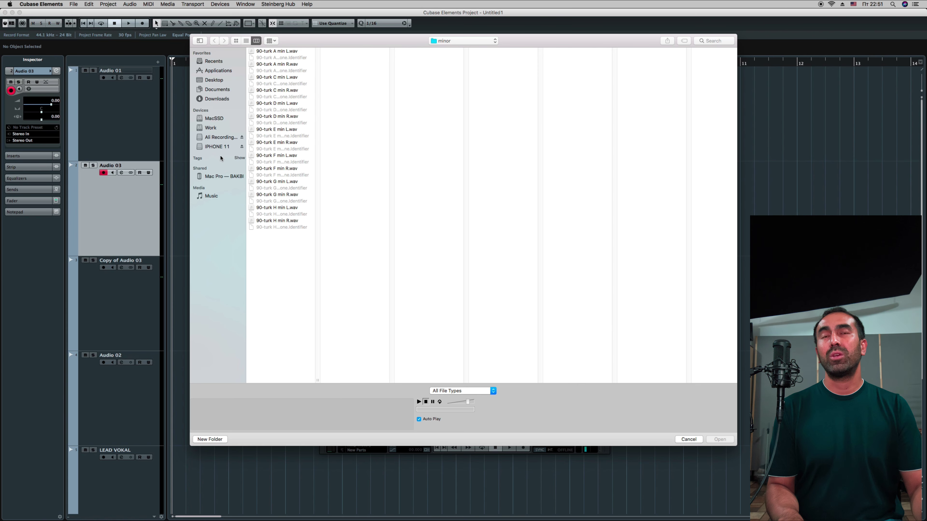
{"action": "left_click", "coordinate": [220, 137]}
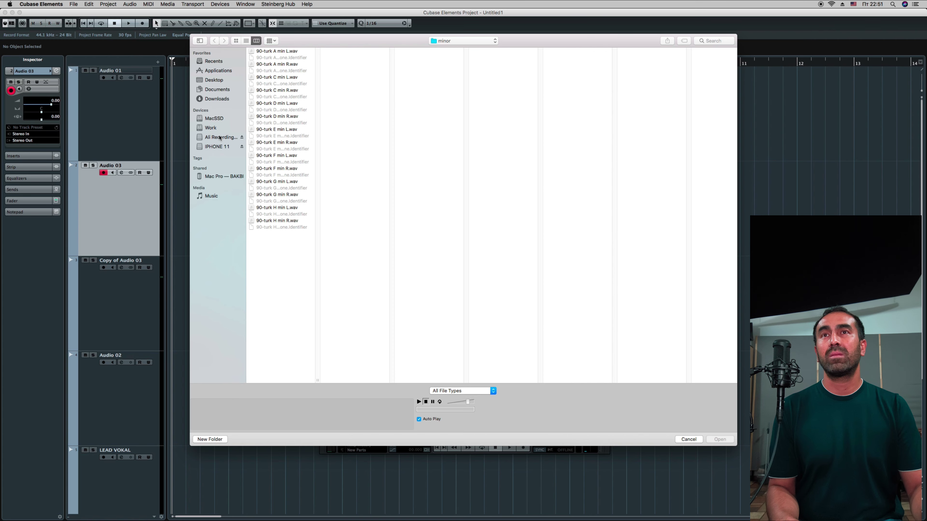
{"action": "left_click", "coordinate": [277, 52]}
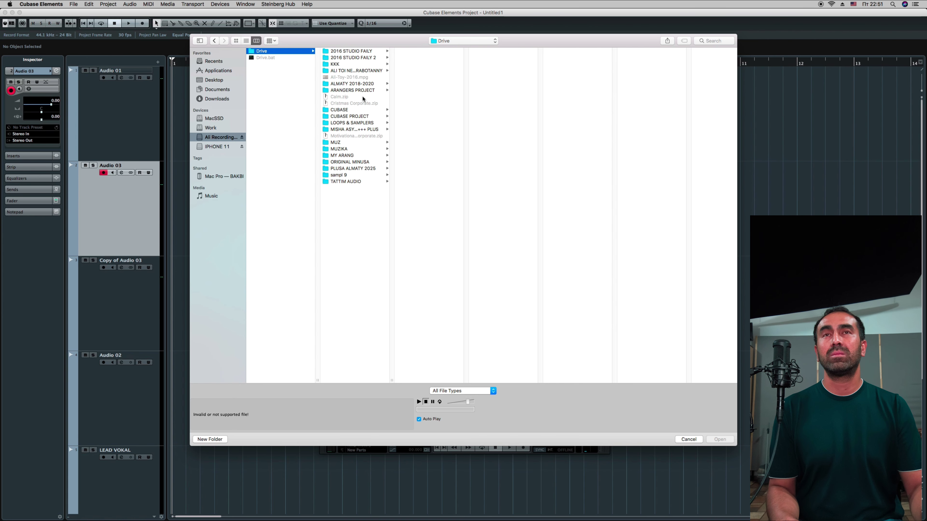
{"action": "left_click", "coordinate": [371, 58]}
{"action": "left_click", "coordinate": [425, 78]}
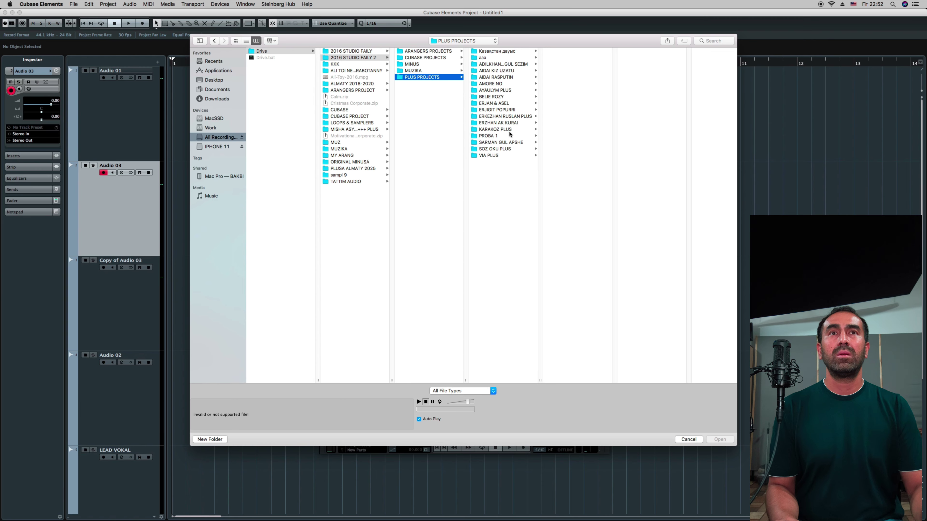
{"action": "left_click", "coordinate": [516, 123]}
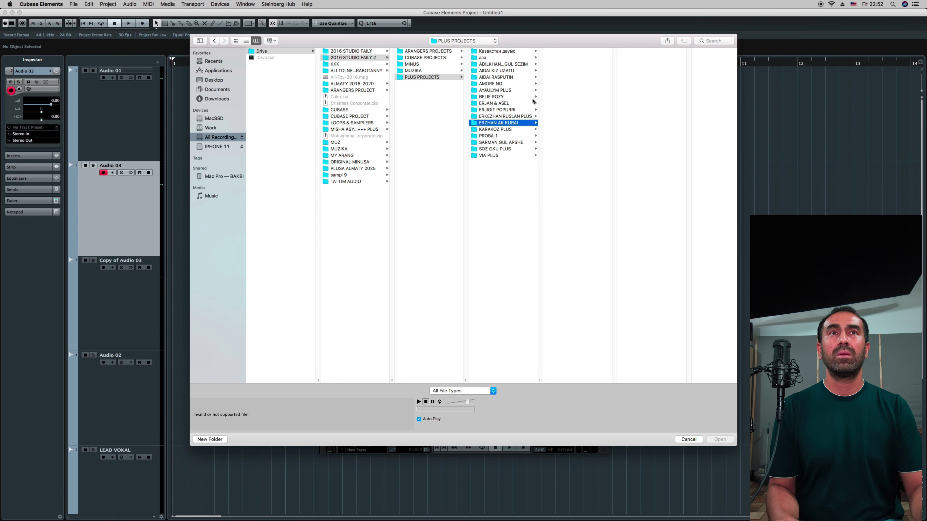
{"action": "left_click", "coordinate": [577, 53]}
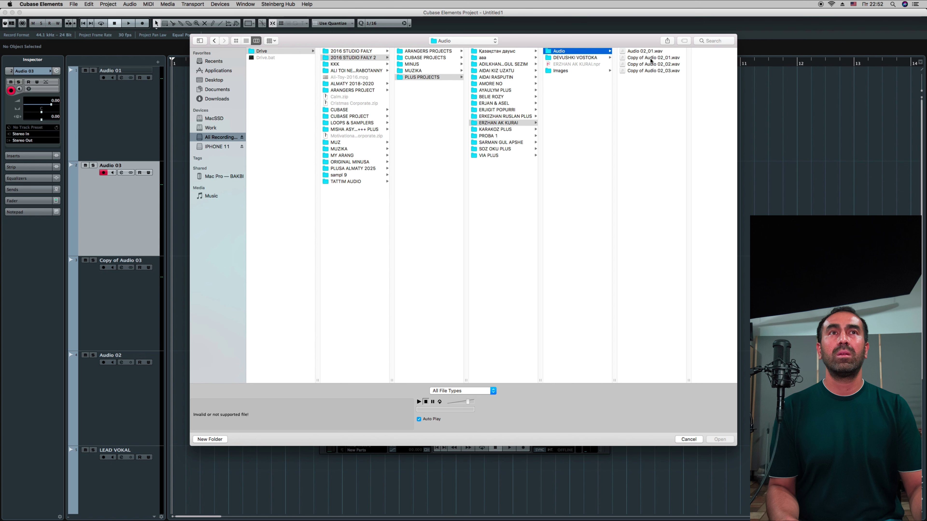
{"action": "left_click", "coordinate": [647, 51]}
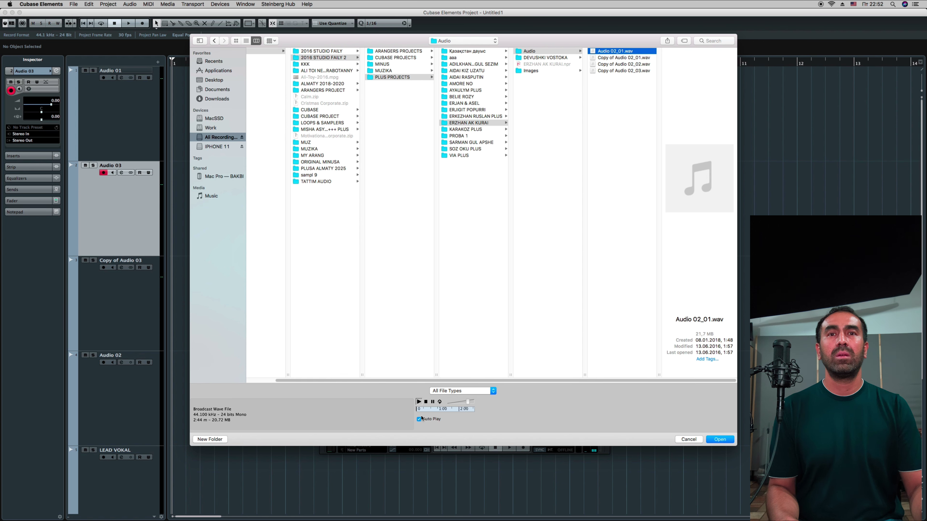
{"action": "left_click", "coordinate": [719, 439]}
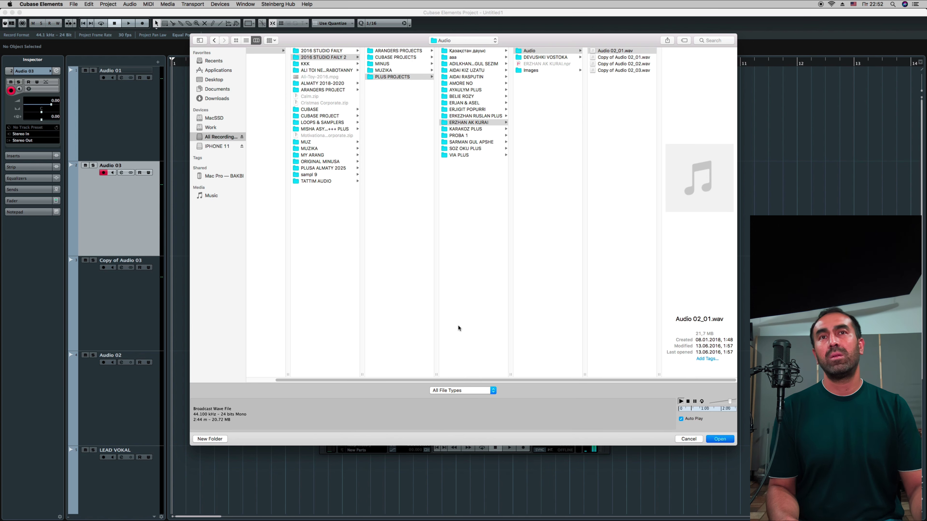
Play the imported vocal from just before its first phrase near bar 7, and increase the Audio 03 track's height.
{"action": "key", "text": "g"}
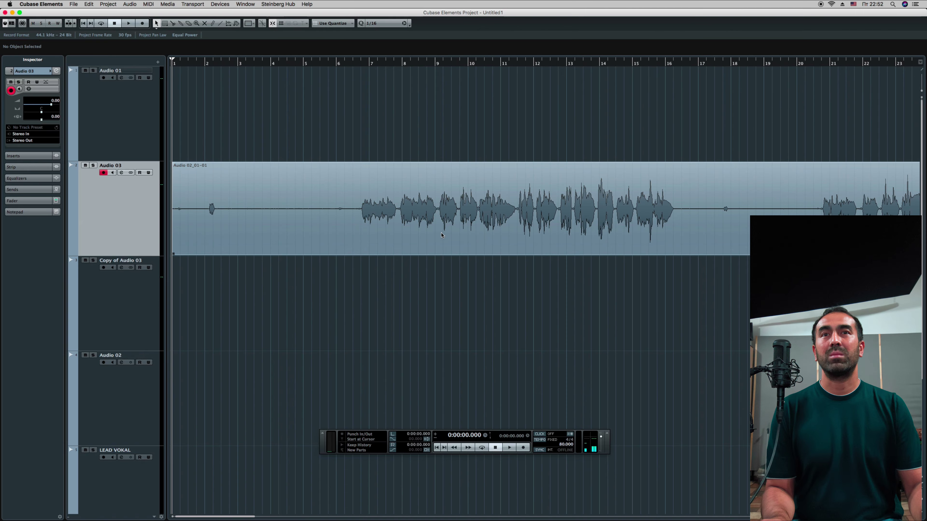
{"action": "left_click", "coordinate": [357, 67]}
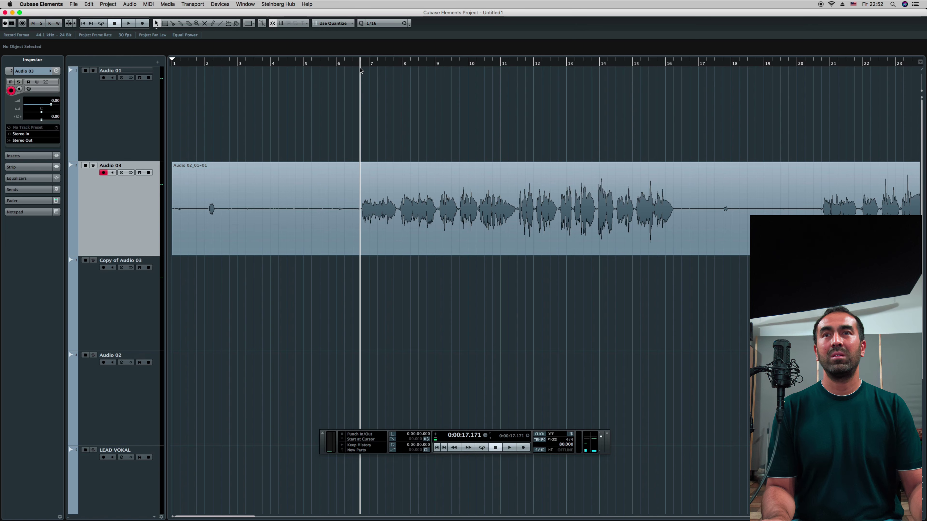
{"action": "key", "text": "space"}
{"action": "left_click_drag", "start_coordinate": [154, 260], "coordinate": [154, 281]}
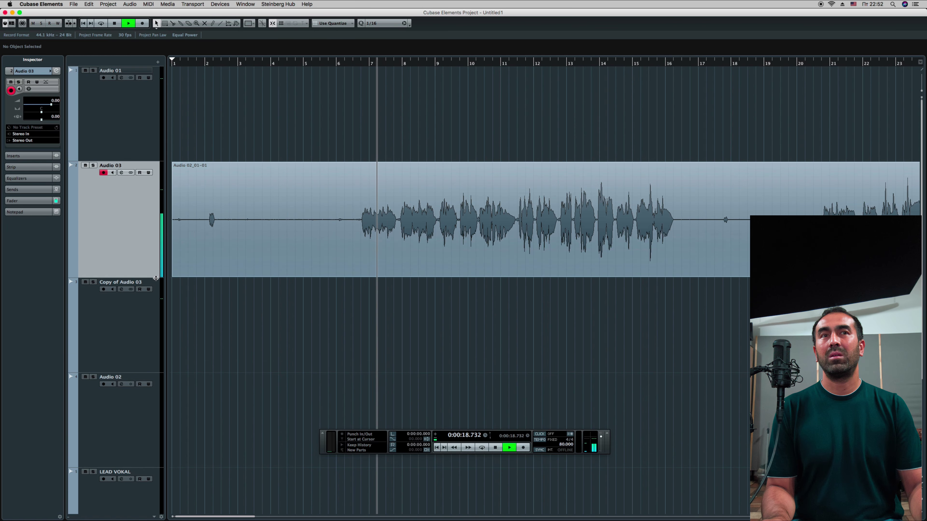
{"action": "key", "text": "h"}
{"action": "key", "text": "h"}
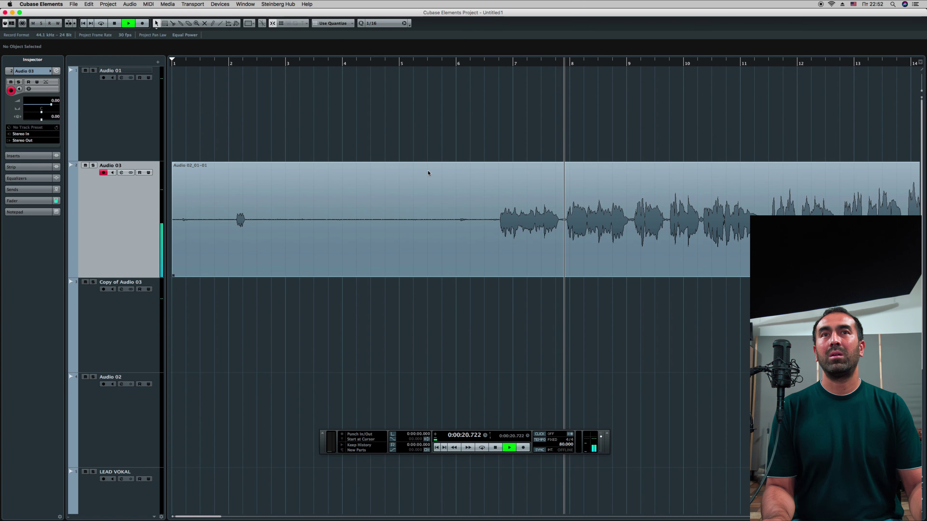
Raise the Audio 03 track's volume to 6.02 and stop playback.
{"action": "left_click", "coordinate": [445, 203]}
{"action": "scroll", "coordinate": [40, 98], "scroll_direction": "up", "scroll_amount": 5}
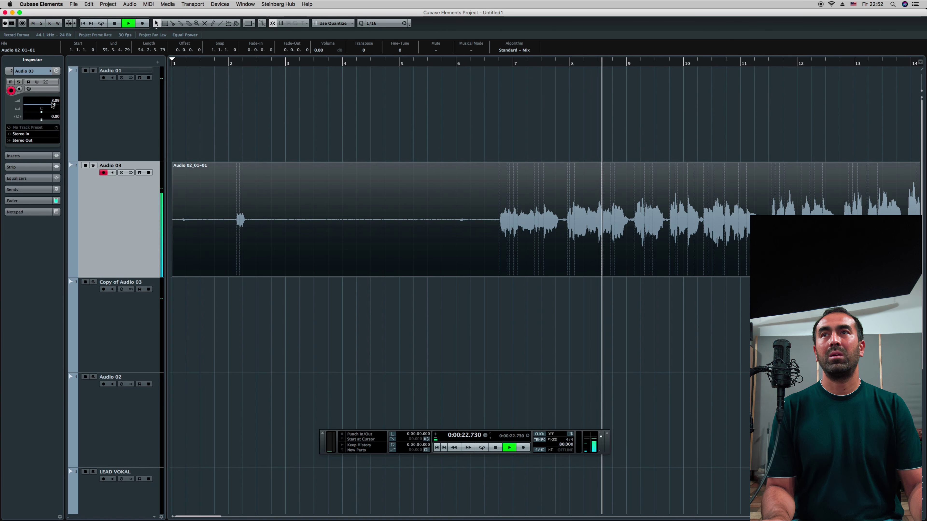
{"action": "key", "text": "g"}
{"action": "key", "text": "g"}
{"action": "left_click", "coordinate": [478, 331]}
{"action": "key", "text": "h"}
{"action": "key", "text": "h"}
{"action": "key", "text": "h"}
{"action": "key", "text": "h"}
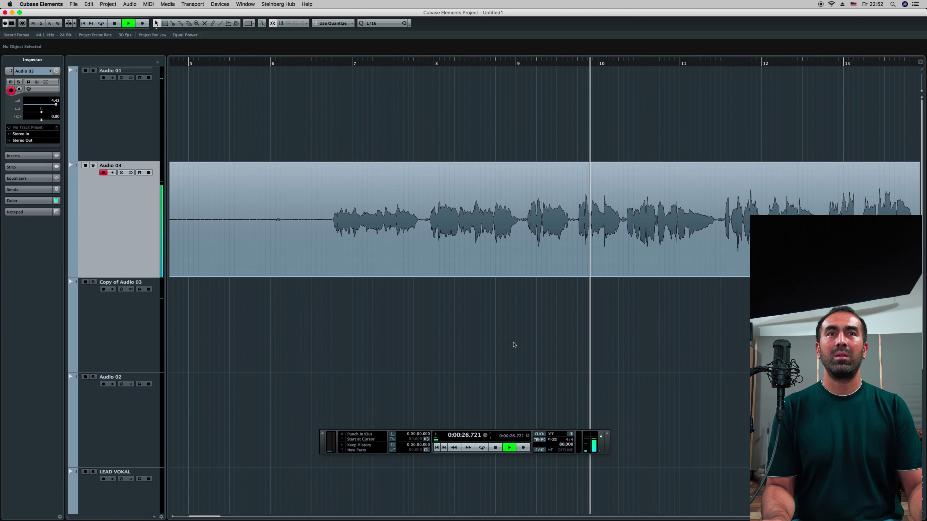
{"action": "key", "text": "h"}
{"action": "key", "text": "space"}
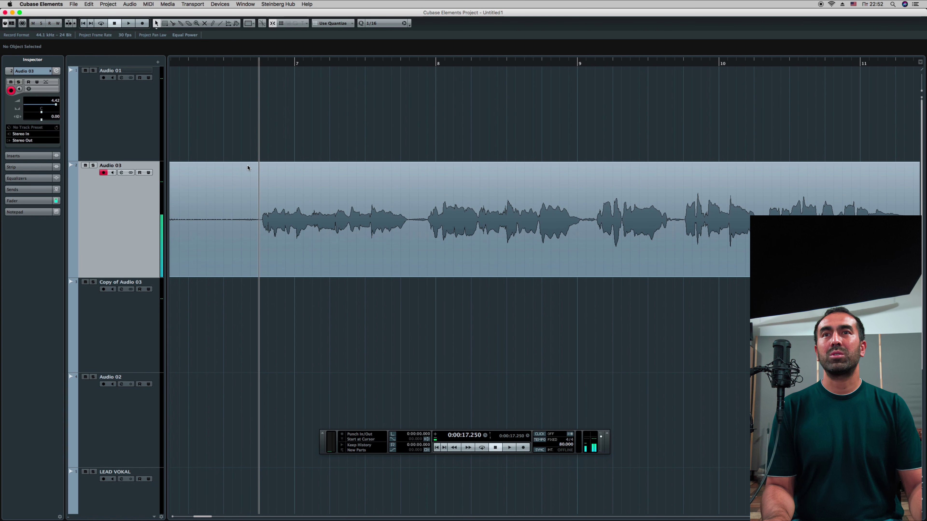
{"action": "key", "text": "h"}
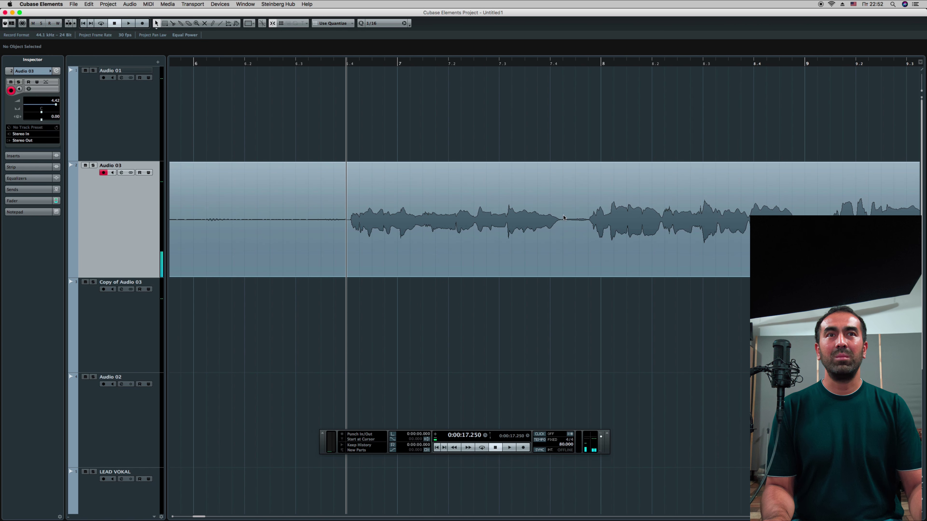
{"action": "scroll", "coordinate": [530, 246], "scroll_direction": "right", "scroll_amount": 5}
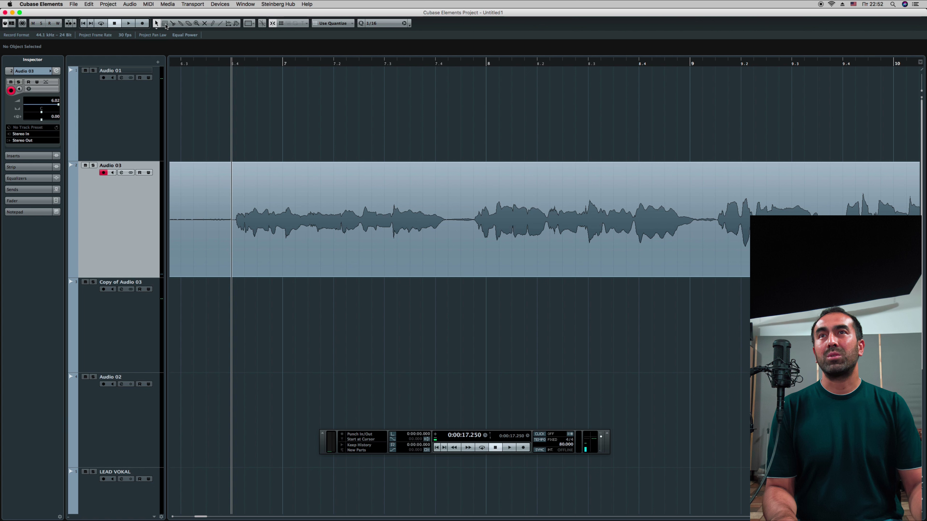
With the Range Selection tool and Snap off, select the gap between the first two vocal phrases, from 7.4.2.16 to 7.4.4.5.
{"action": "left_click", "coordinate": [165, 24]}
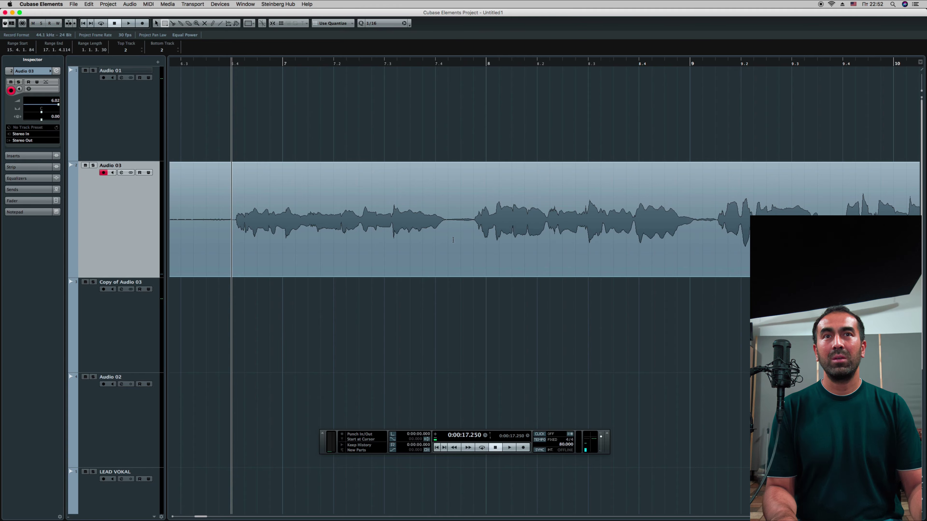
{"action": "left_click", "coordinate": [273, 25]}
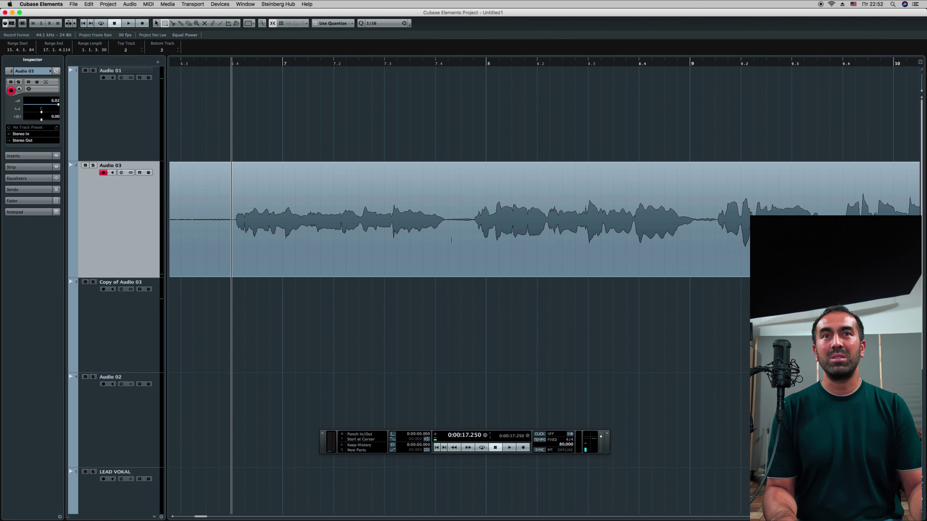
{"action": "left_click_drag", "start_coordinate": [450, 229], "coordinate": [474, 224]}
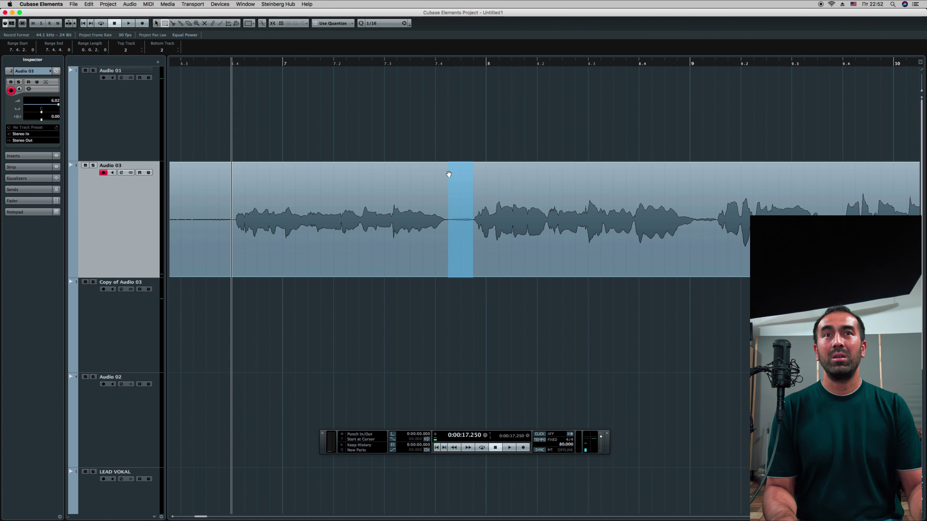
{"action": "left_click_drag", "start_coordinate": [445, 167], "coordinate": [472, 205]}
{"action": "left_click", "coordinate": [451, 197]}
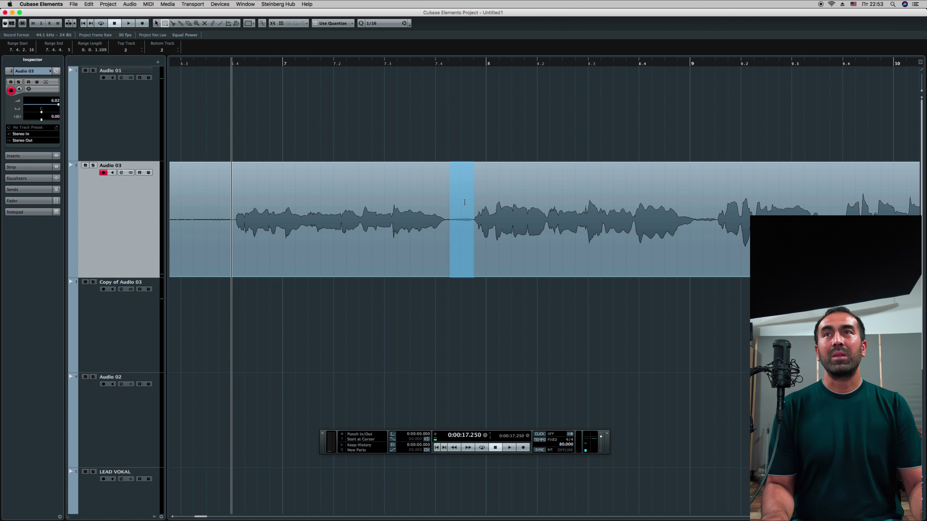
Apply the Gain process at -13.00 dB to the selected gap on Audio 03, and play the passage to check it.
{"action": "left_click", "coordinate": [130, 4]}
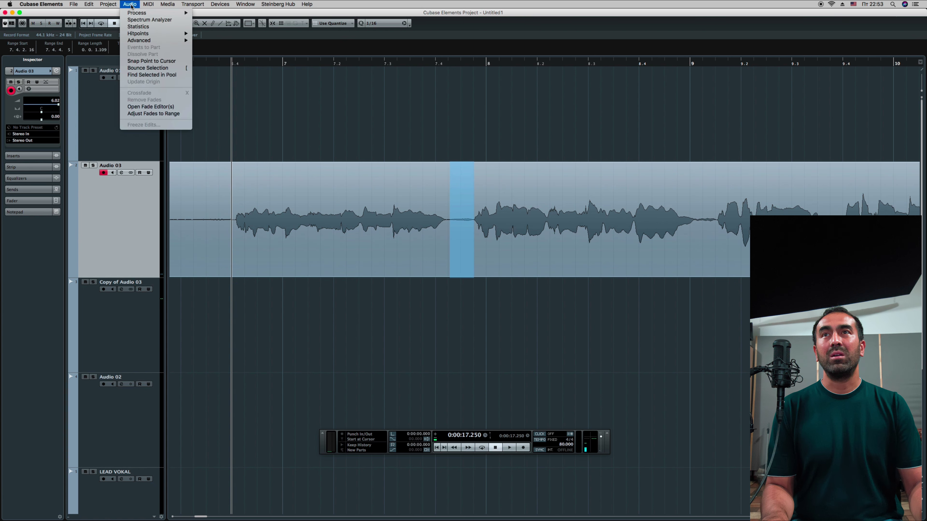
{"action": "mouse_move", "coordinate": [165, 14]}
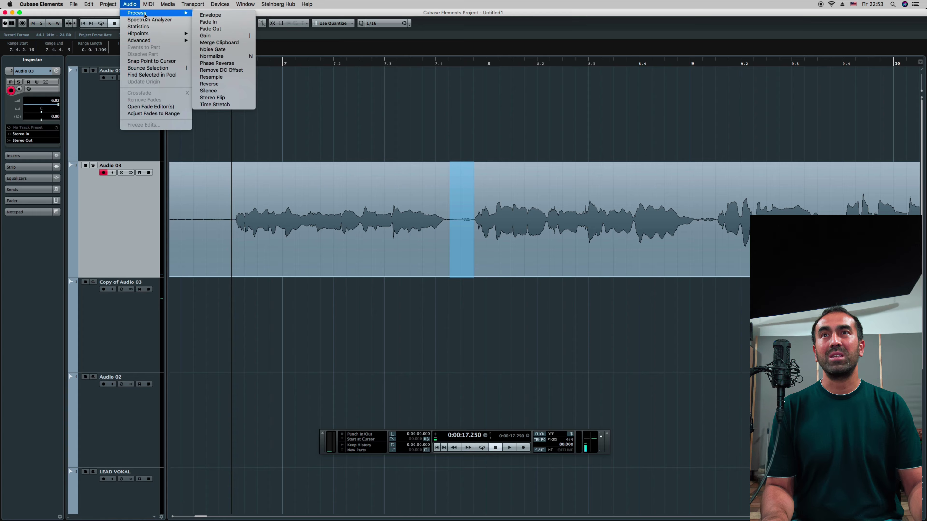
{"action": "left_click", "coordinate": [206, 35]}
{"action": "left_click_drag", "start_coordinate": [532, 121], "coordinate": [607, 111]}
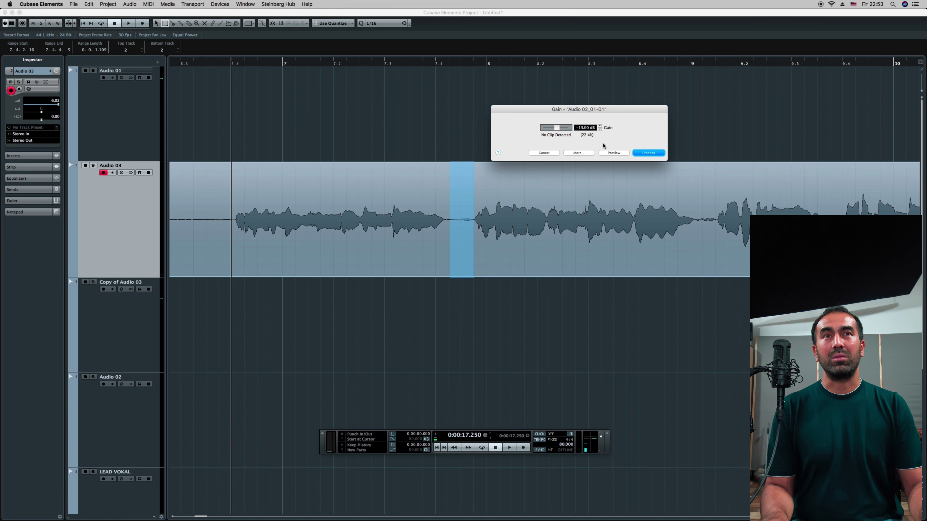
{"action": "left_click", "coordinate": [649, 154]}
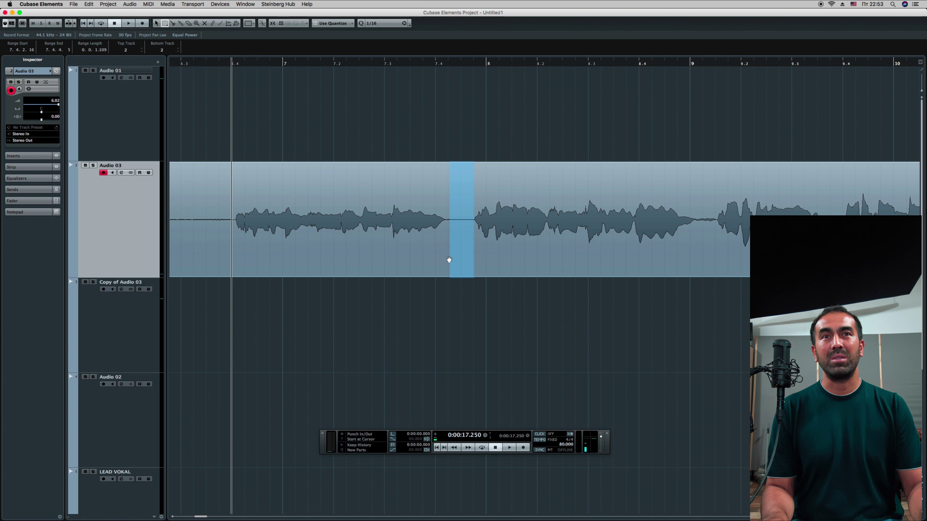
{"action": "key", "text": "space"}
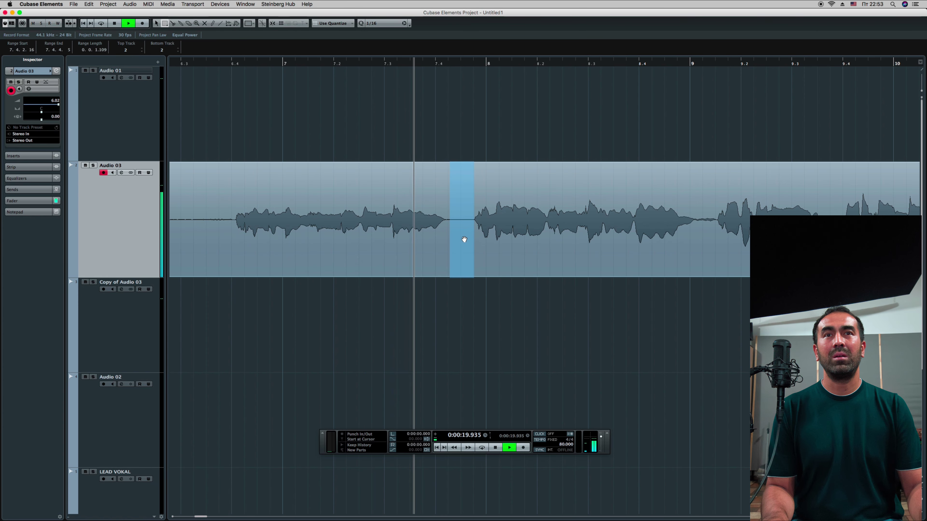
{"action": "key", "text": "space"}
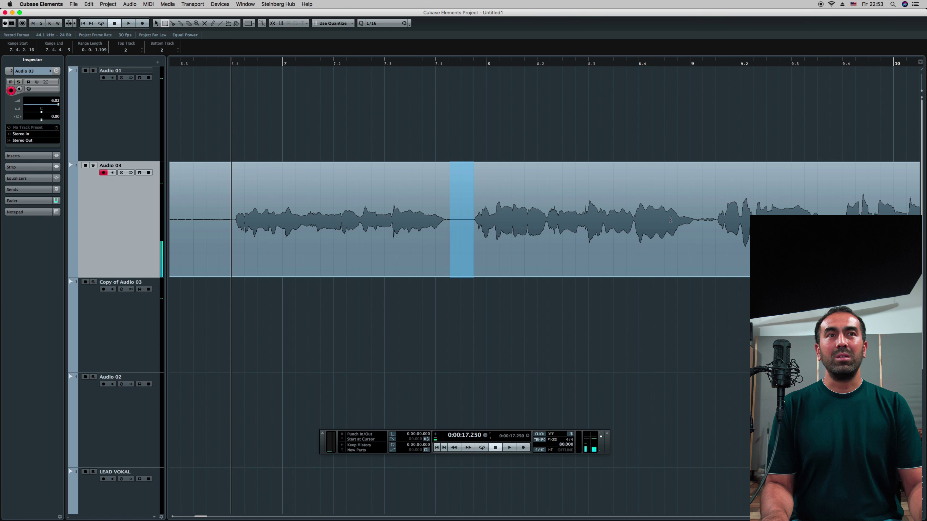
Select the gap after bar 9 on Audio 03, from 9.1.1.51 to 9.1.3.2, and look up Gain among the audio processes.
{"action": "left_click_drag", "start_coordinate": [695, 223], "coordinate": [716, 231]}
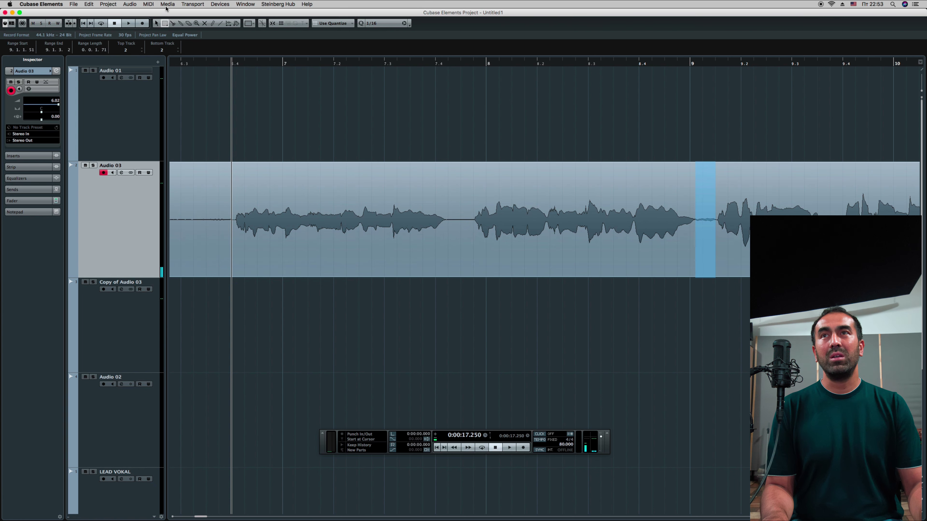
{"action": "left_click", "coordinate": [126, 6]}
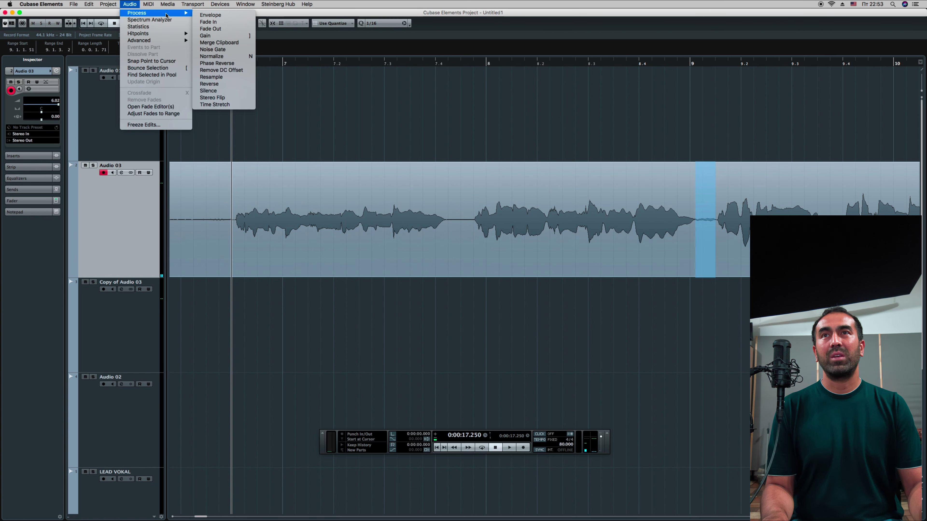
{"action": "left_click", "coordinate": [231, 38]}
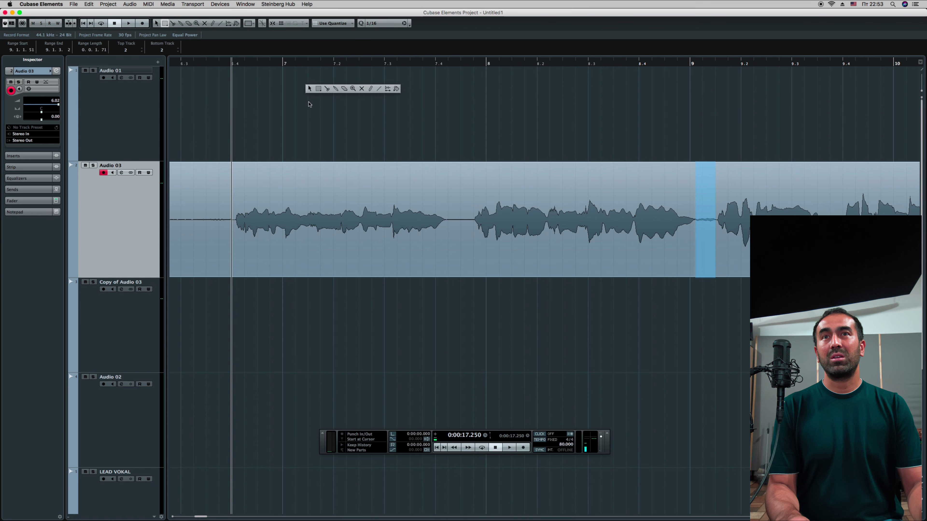
Look up the key command assigned to Gain in the Process category of the Key Commands settings.
{"action": "left_click", "coordinate": [72, 4]}
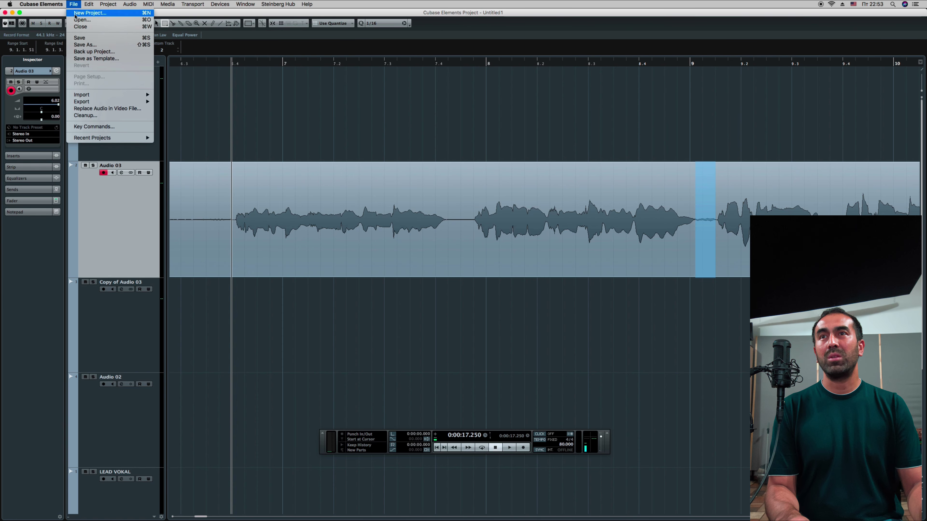
{"action": "left_click", "coordinate": [110, 127]}
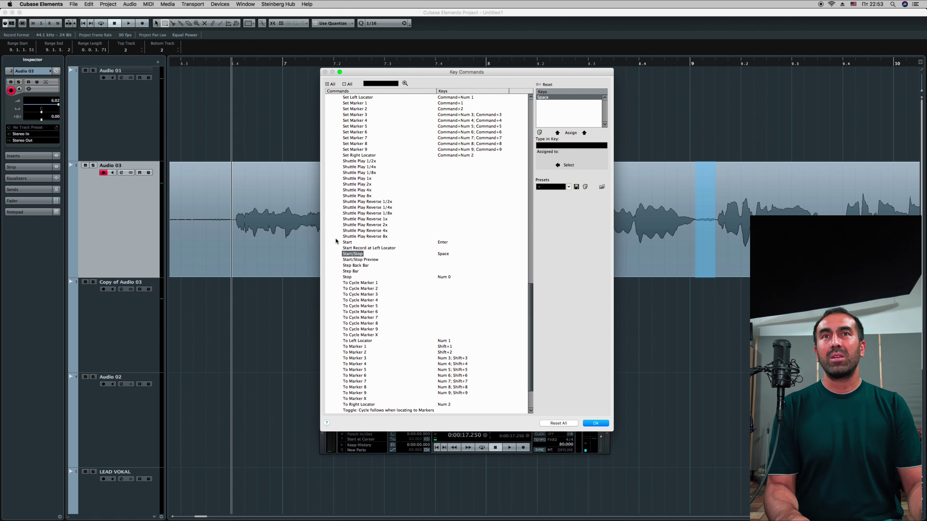
{"action": "scroll", "coordinate": [347, 226], "scroll_direction": "up", "scroll_amount": 5}
{"action": "left_click", "coordinate": [330, 267]}
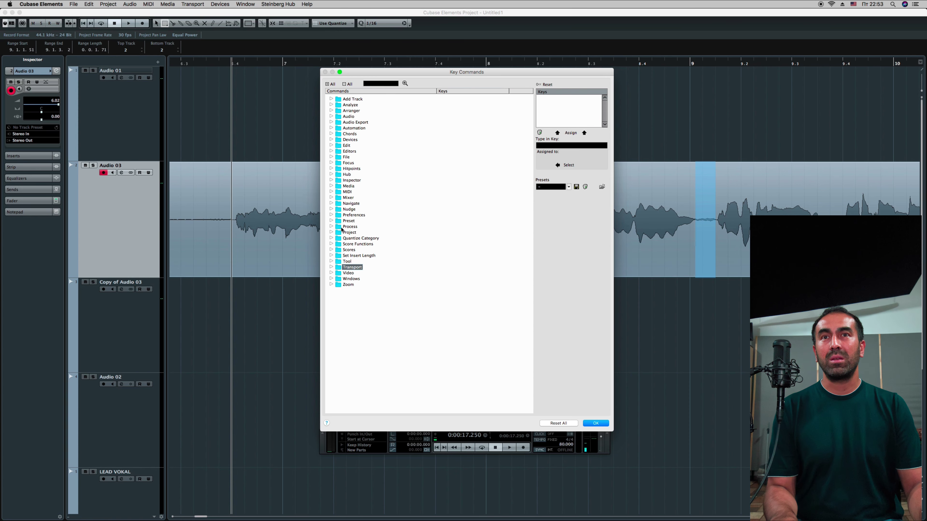
{"action": "left_click", "coordinate": [332, 226]}
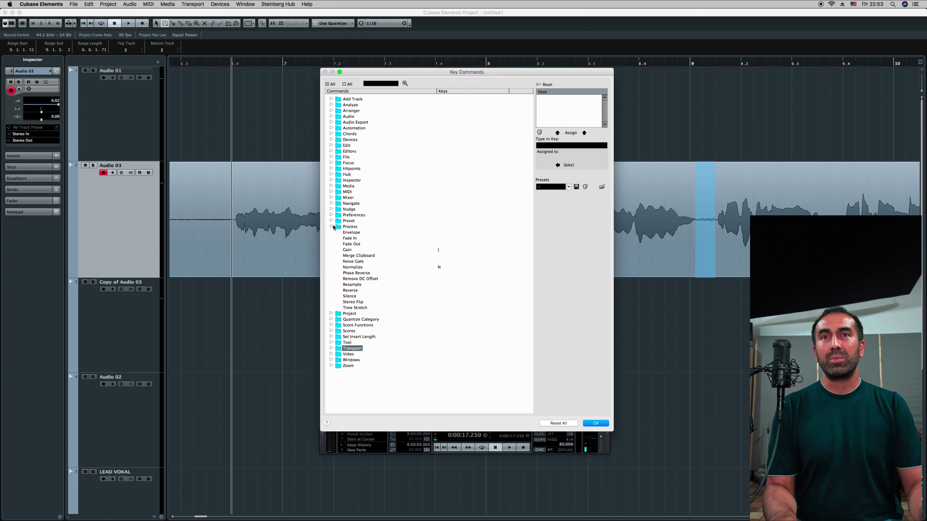
{"action": "left_click", "coordinate": [347, 251]}
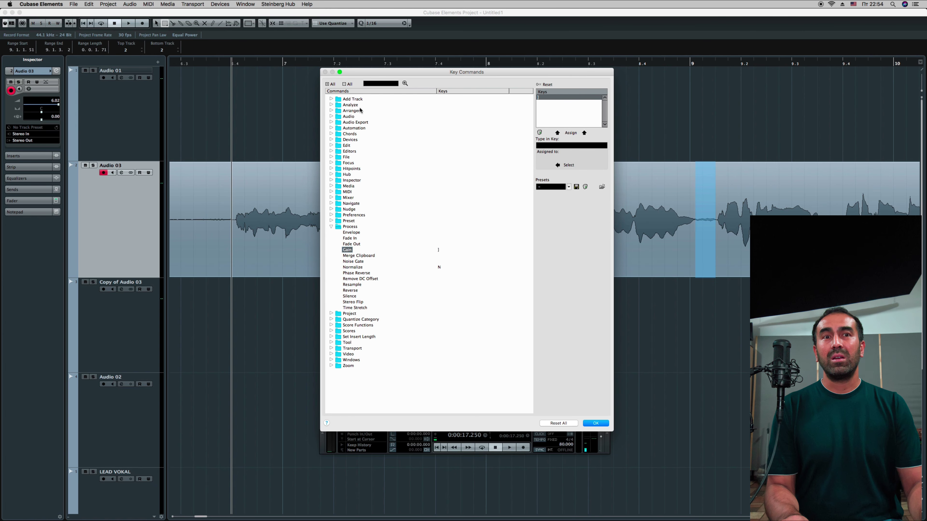
{"action": "left_click", "coordinate": [602, 422]}
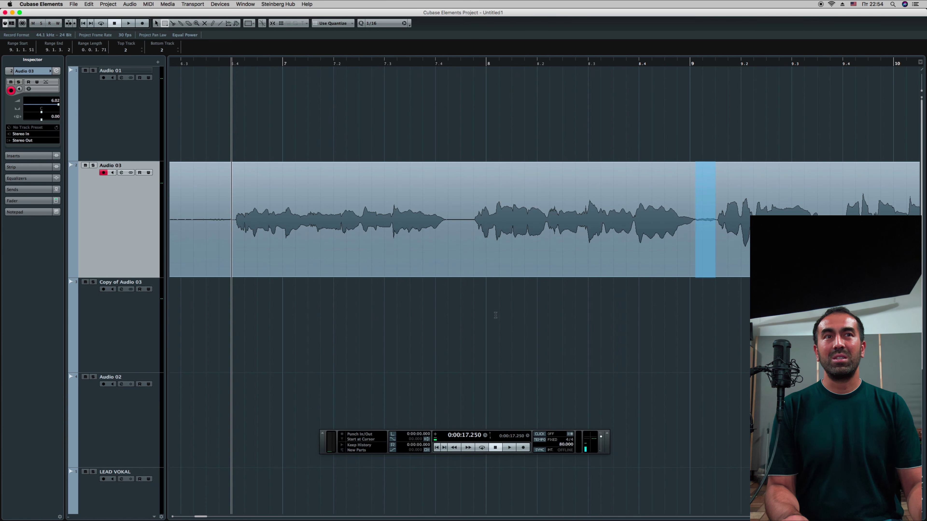
Select the gap from 9.1.1.51 to 9.1.3.16 on Audio 03 and apply the Gain process at -13.00 dB.
{"action": "left_click", "coordinate": [635, 325]}
{"action": "left_click_drag", "start_coordinate": [695, 234], "coordinate": [718, 239]}
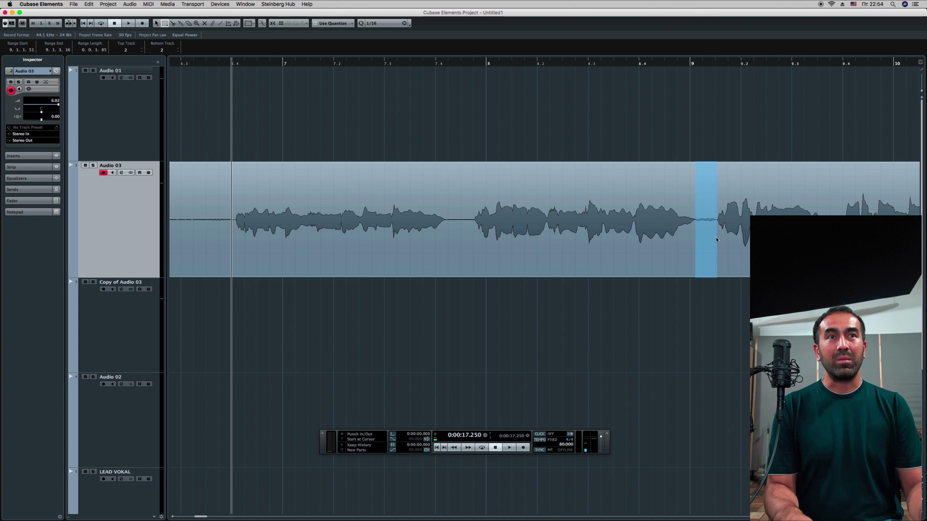
{"action": "key", "text": "shift+g"}
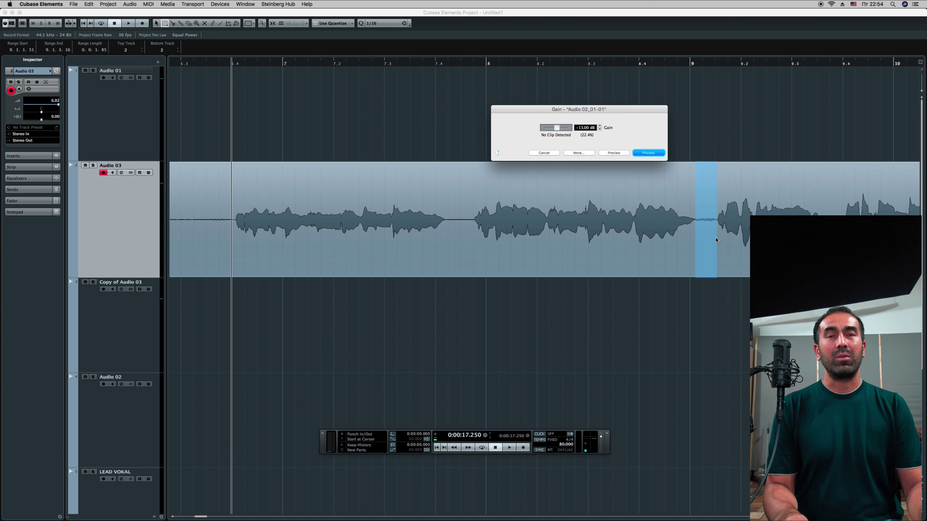
{"action": "left_click", "coordinate": [655, 153]}
Lower the noise with Gain in the Audio 03 gaps starting at 9.3.3.76, 10.2.1.33 and 11.2.3.92, selecting each as a range.
{"action": "scroll", "coordinate": [511, 248], "scroll_direction": "right", "scroll_amount": 5}
{"action": "left_click_drag", "start_coordinate": [520, 224], "coordinate": [536, 232]}
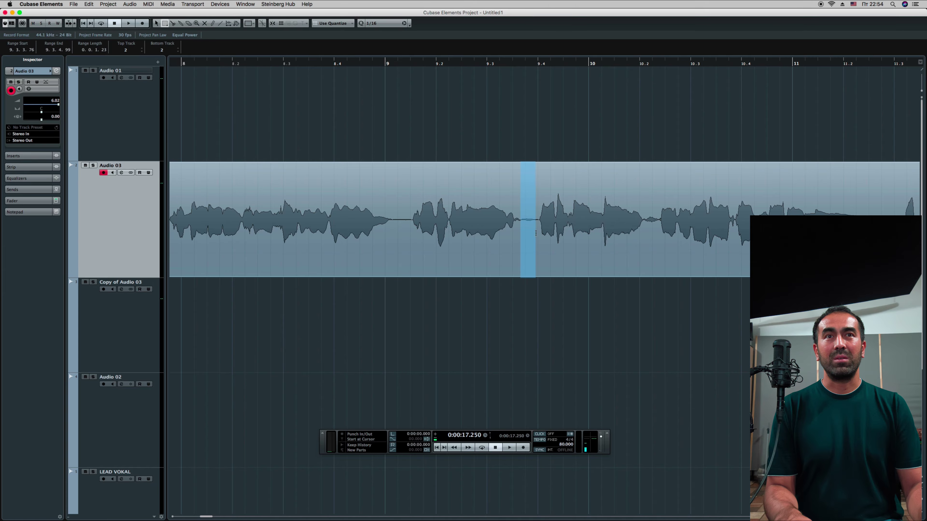
{"action": "left_click_drag", "start_coordinate": [644, 224], "coordinate": [662, 225]}
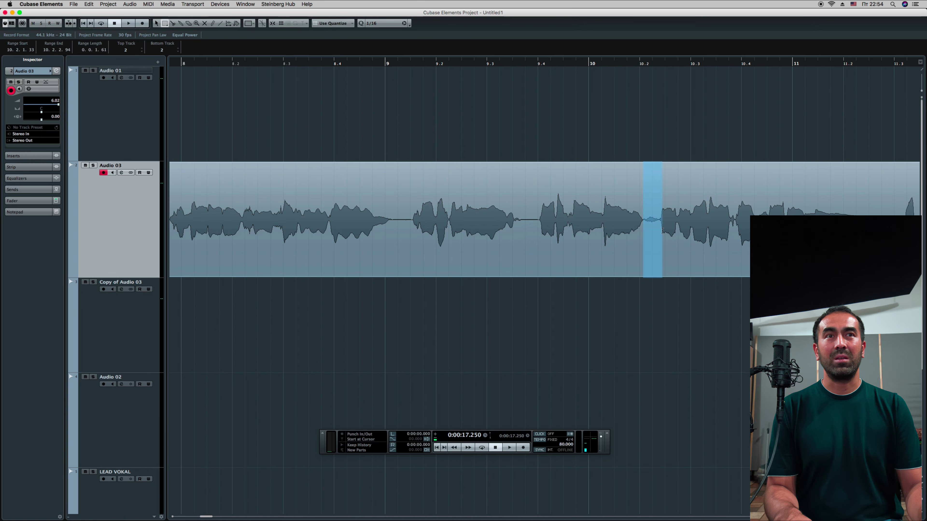
{"action": "scroll", "coordinate": [407, 297], "scroll_direction": "right", "scroll_amount": 5}
{"action": "left_click_drag", "start_coordinate": [522, 256], "coordinate": [550, 255]}
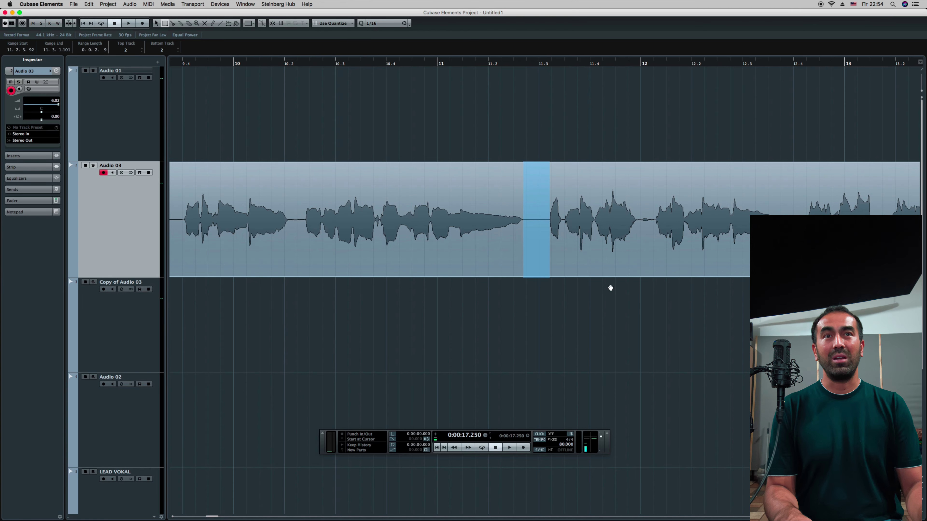
Lower the noise with Gain in the Audio 03 gaps starting at 12.3.4.33 and 11.4.4.80.
{"action": "scroll", "coordinate": [609, 273], "scroll_direction": "right", "scroll_amount": 2}
{"action": "left_click_drag", "start_coordinate": [625, 230], "coordinate": [644, 241]}
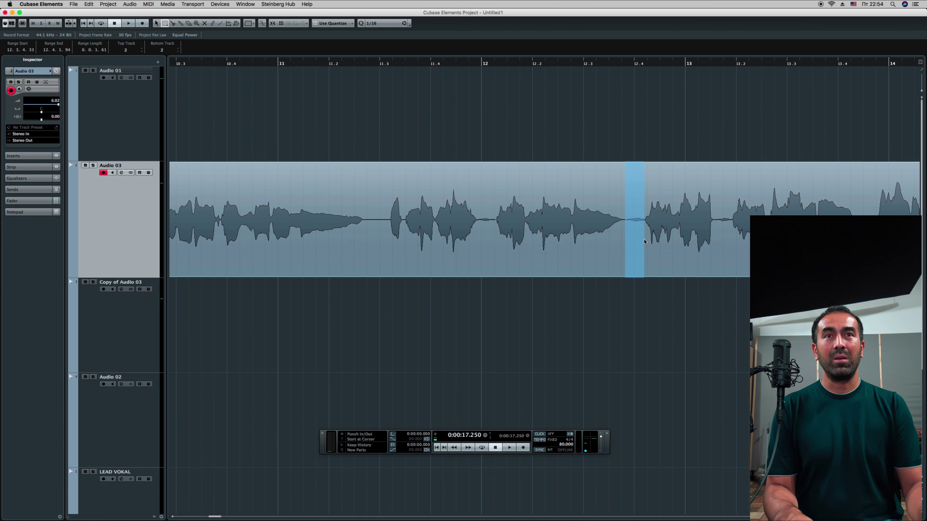
{"action": "left_click_drag", "start_coordinate": [477, 227], "coordinate": [495, 244]}
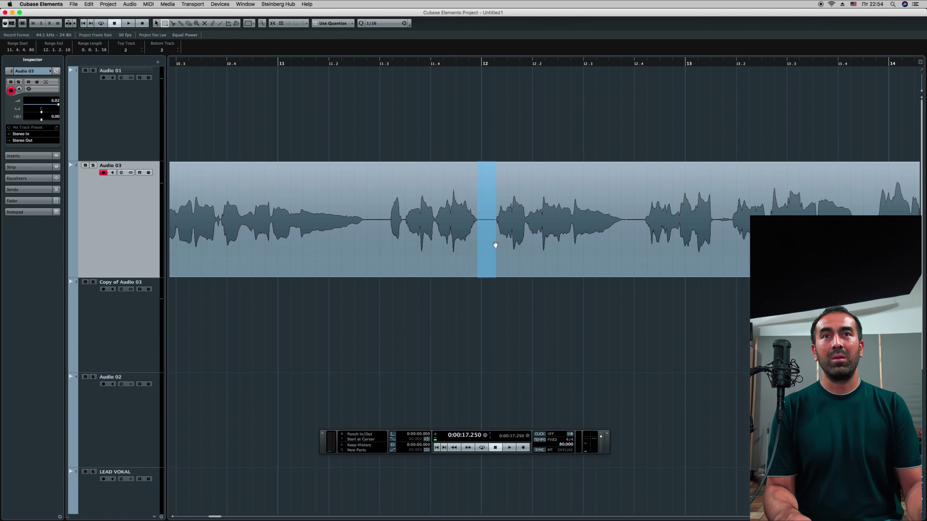
{"action": "scroll", "coordinate": [381, 242], "scroll_direction": "left", "scroll_amount": 2}
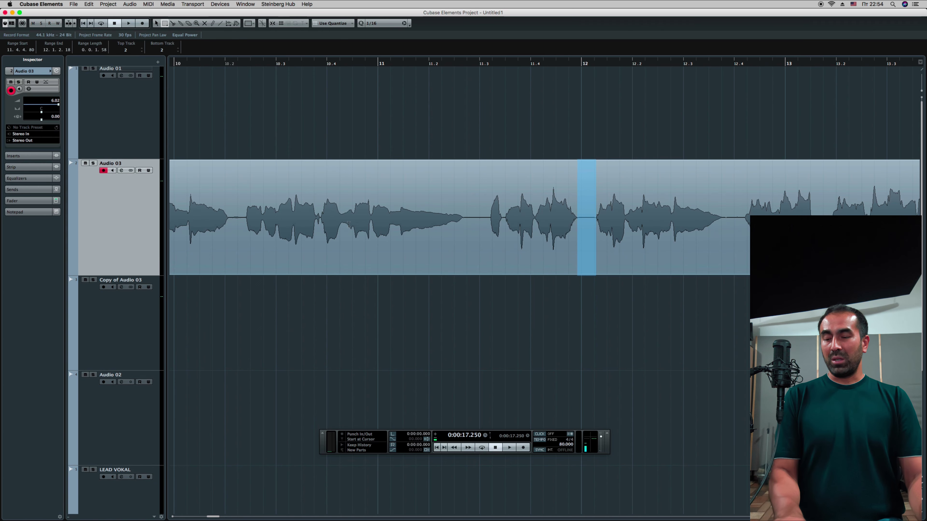
With the Object Selection tool, split the Audio 03 event just before the first phrase at 6.3.1.45 and delete the leading part.
{"action": "left_click", "coordinate": [344, 227]}
{"action": "scroll", "coordinate": [328, 204], "scroll_direction": "down", "scroll_amount": 6, "text": "ctrl"}
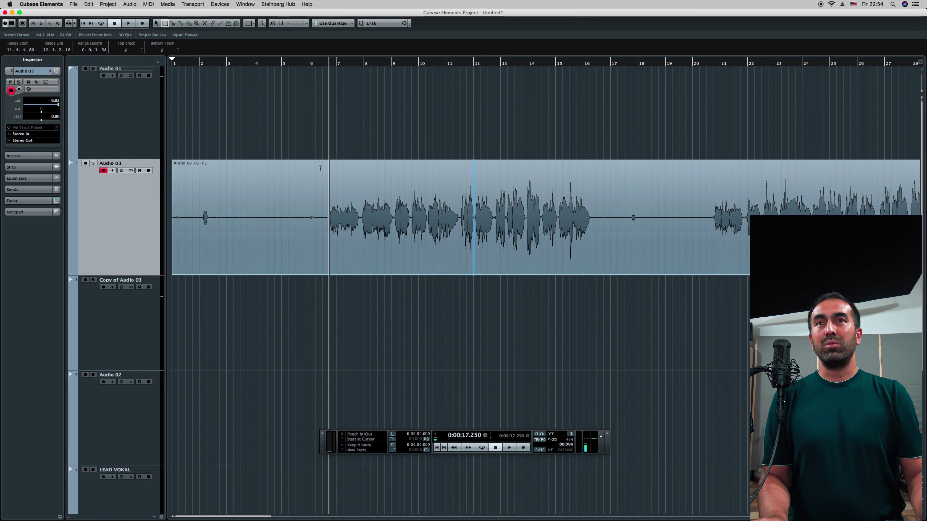
{"action": "scroll", "coordinate": [327, 176], "scroll_direction": "down", "scroll_amount": 2, "text": "ctrl"}
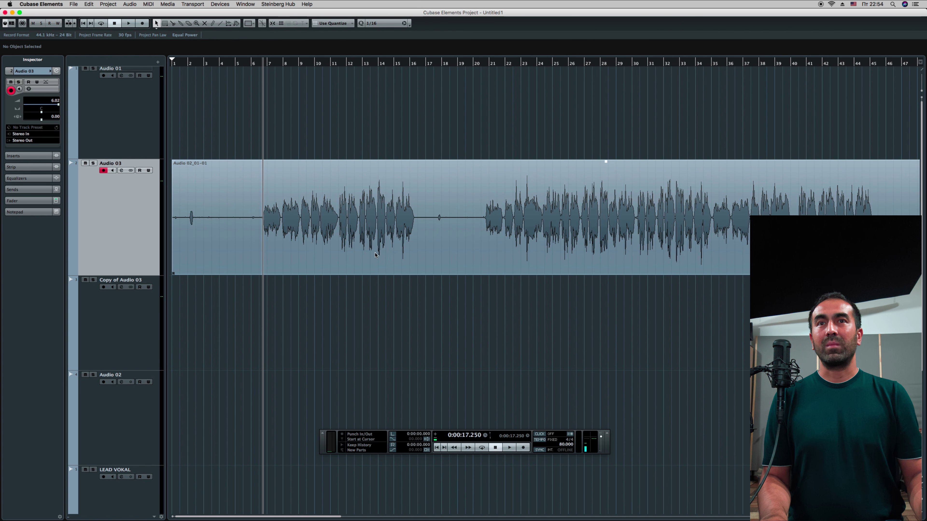
{"action": "left_click", "coordinate": [260, 227], "text": "alt"}
{"action": "left_click", "coordinate": [234, 242]}
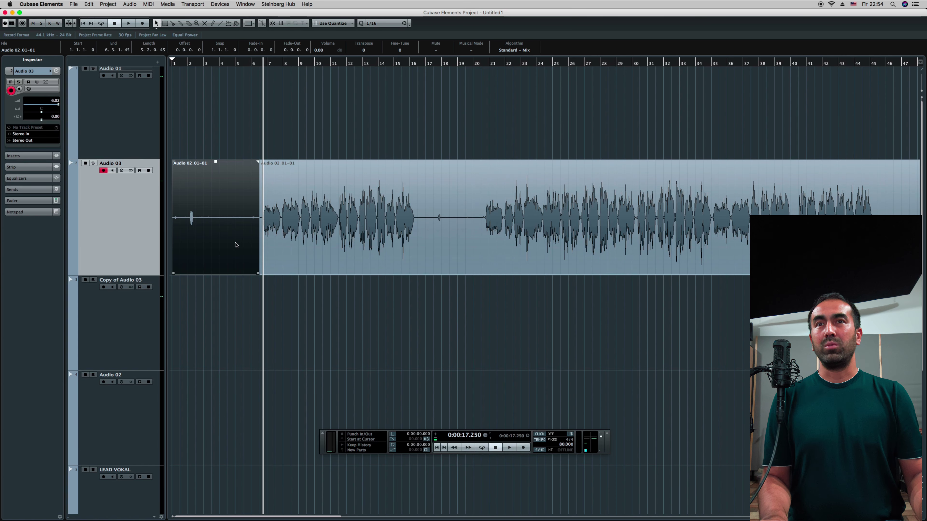
{"action": "key", "text": "Delete"}
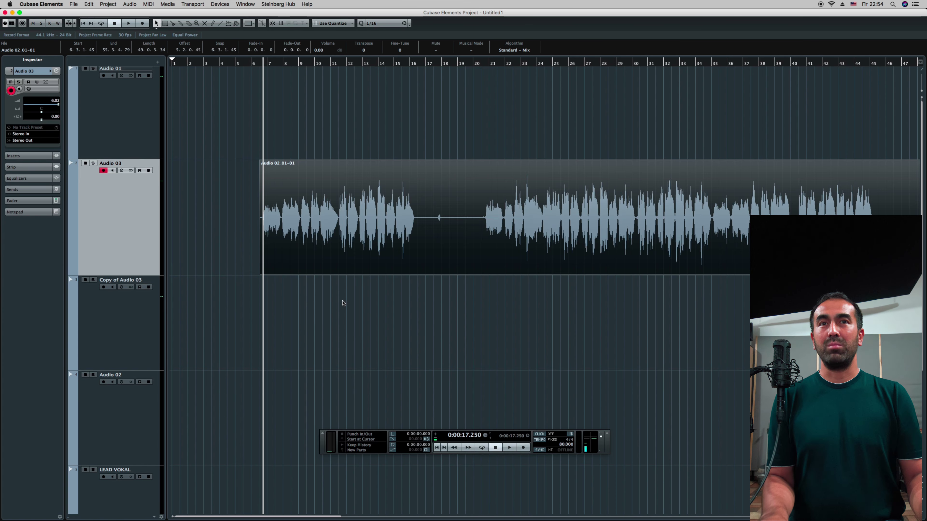
Split the vocal event on Audio 03 at 11.2.3.107 and 17.1.3.23, and delete the section between the cuts.
{"action": "left_click", "coordinate": [429, 226], "text": "alt"}
{"action": "left_click", "coordinate": [337, 226], "text": "alt"}
{"action": "left_click", "coordinate": [372, 254]}
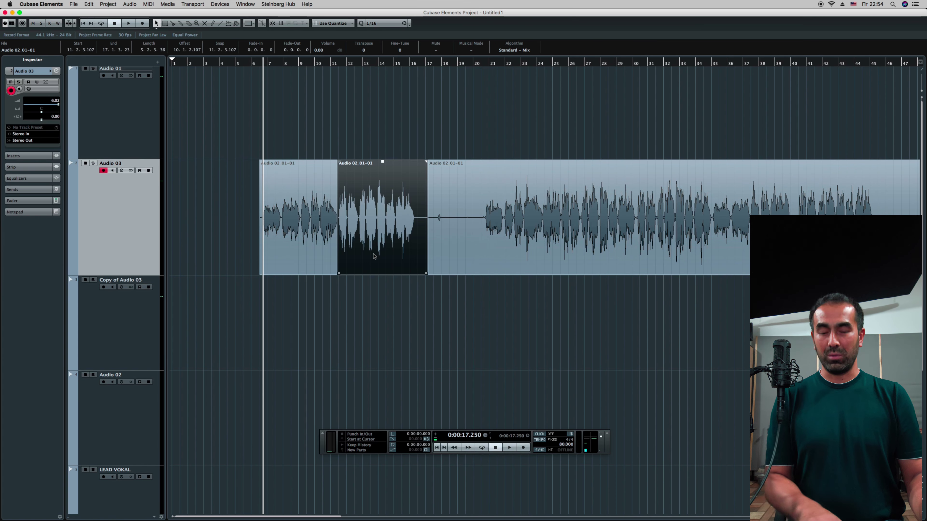
{"action": "key", "text": "Delete"}
Split the remaining vocal at 20.1.3.92 and 24.2.3.40, and delete that section along with the short, nearly silent piece before it.
{"action": "left_click", "coordinate": [476, 234], "text": "alt"}
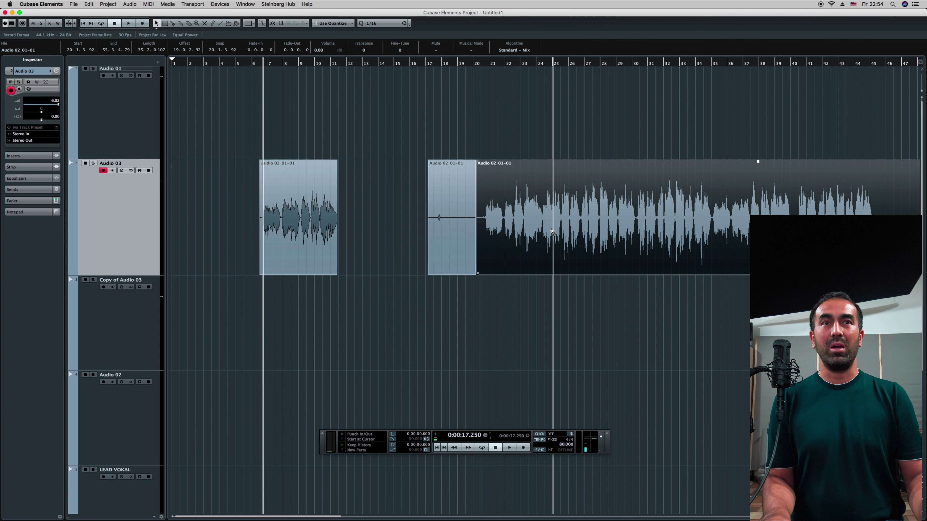
{"action": "left_click", "coordinate": [545, 231], "text": "alt"}
{"action": "left_click", "coordinate": [511, 255]}
{"action": "key", "text": "Delete"}
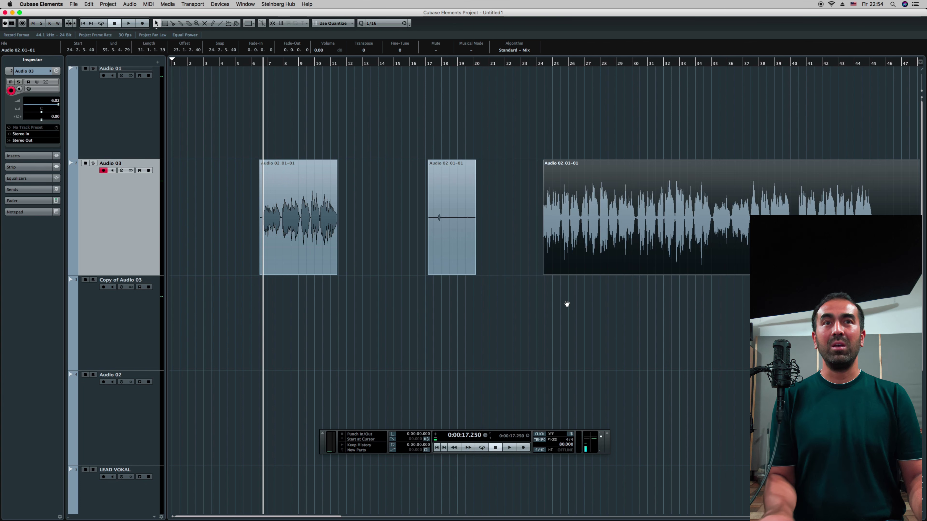
{"action": "scroll", "coordinate": [361, 236], "scroll_direction": "right", "scroll_amount": 4}
{"action": "left_click", "coordinate": [348, 265]}
{"action": "key", "text": "Delete"}
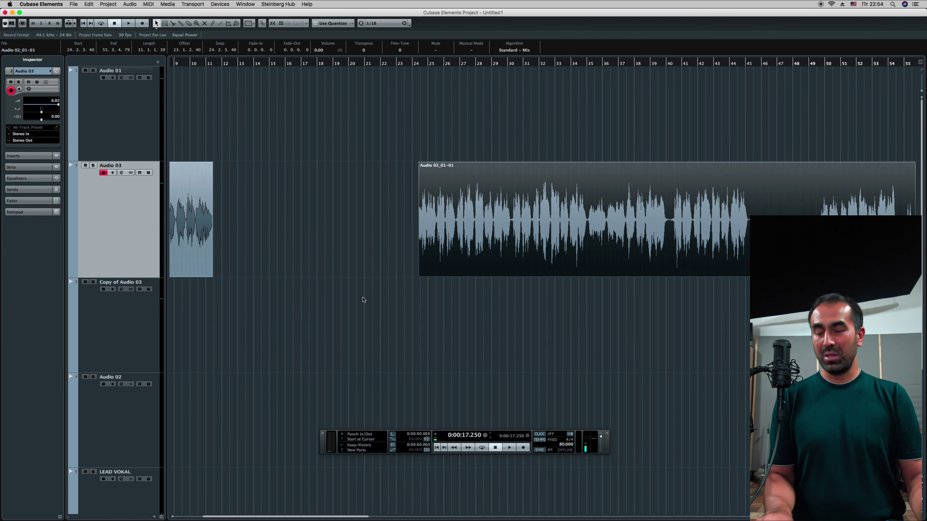
Select the range from 5.4.3.106 to 56.2.2.72 across both Audio 03 events and bounce it, replacing the original events.
{"action": "scroll", "coordinate": [410, 307], "scroll_direction": "down", "scroll_amount": 3}
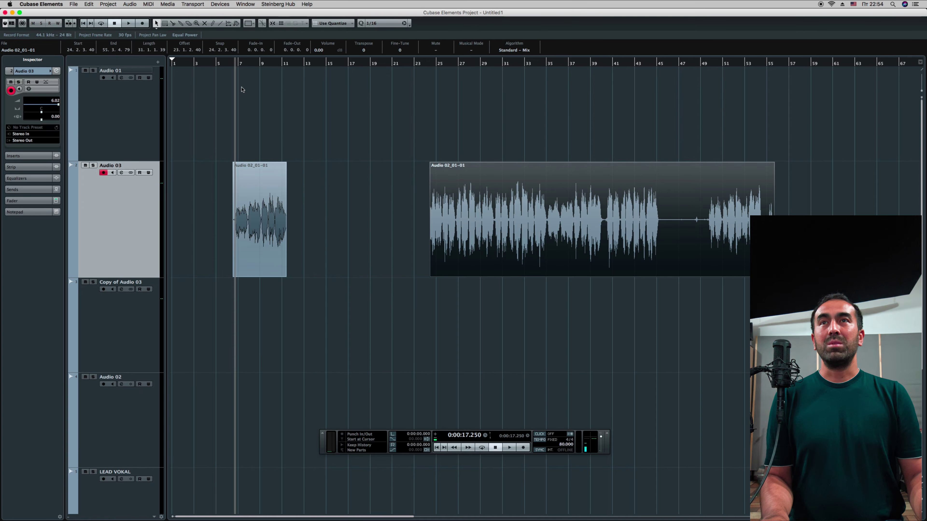
{"action": "left_click", "coordinate": [166, 23]}
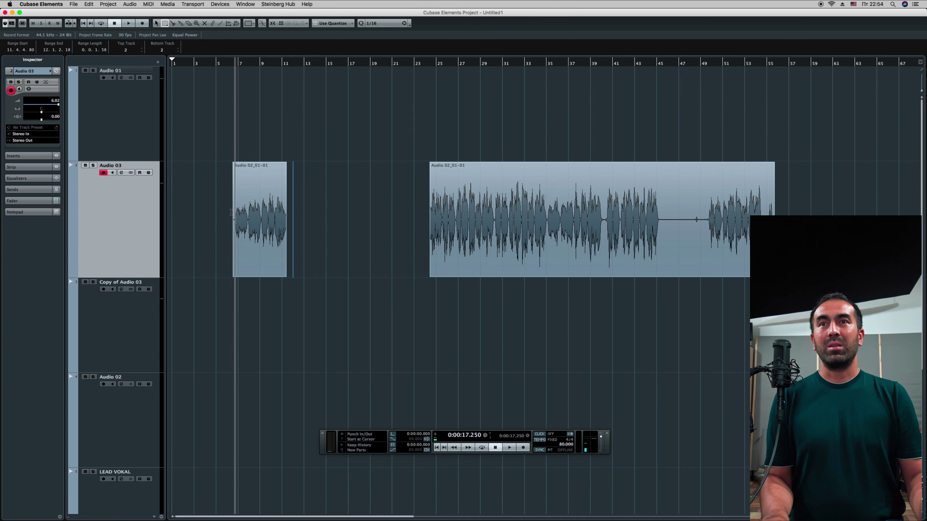
{"action": "left_click_drag", "start_coordinate": [226, 213], "coordinate": [780, 190]}
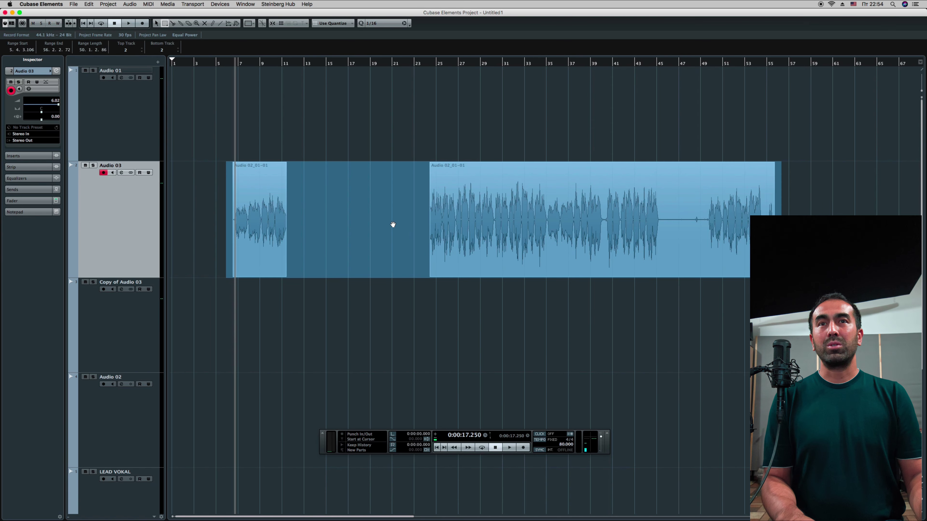
{"action": "left_click", "coordinate": [129, 5]}
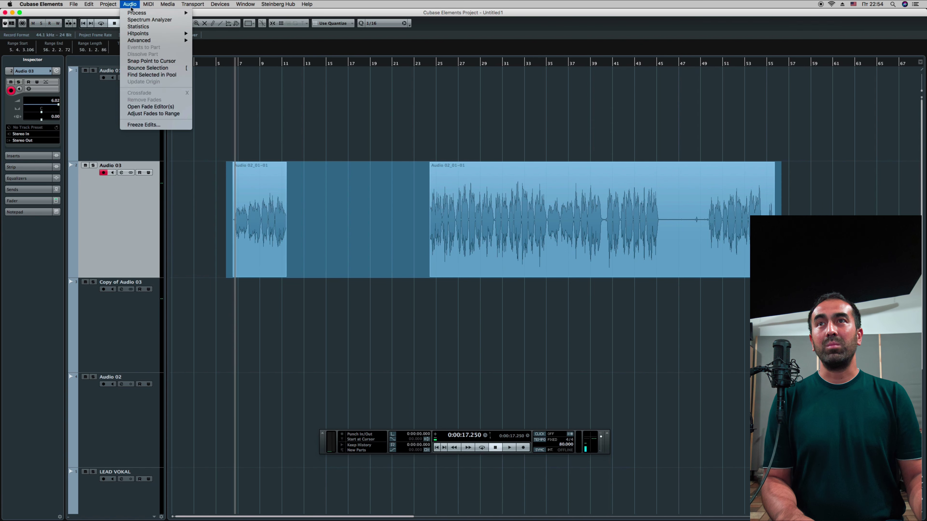
{"action": "mouse_move", "coordinate": [141, 34]}
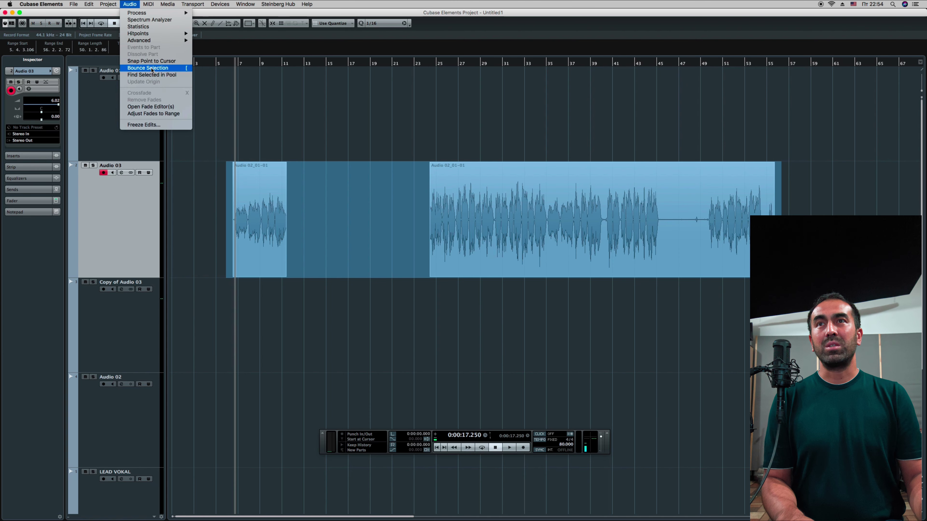
{"action": "left_click", "coordinate": [159, 69]}
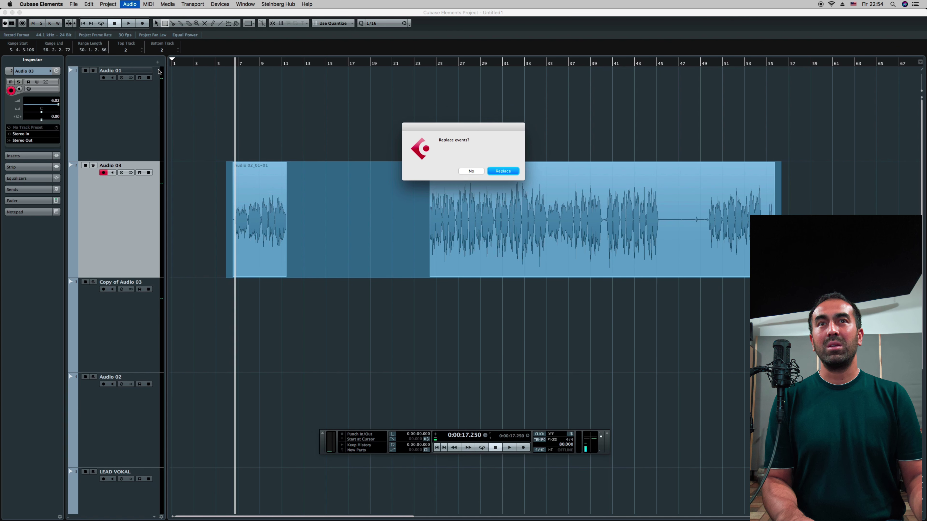
{"action": "left_click", "coordinate": [514, 171]}
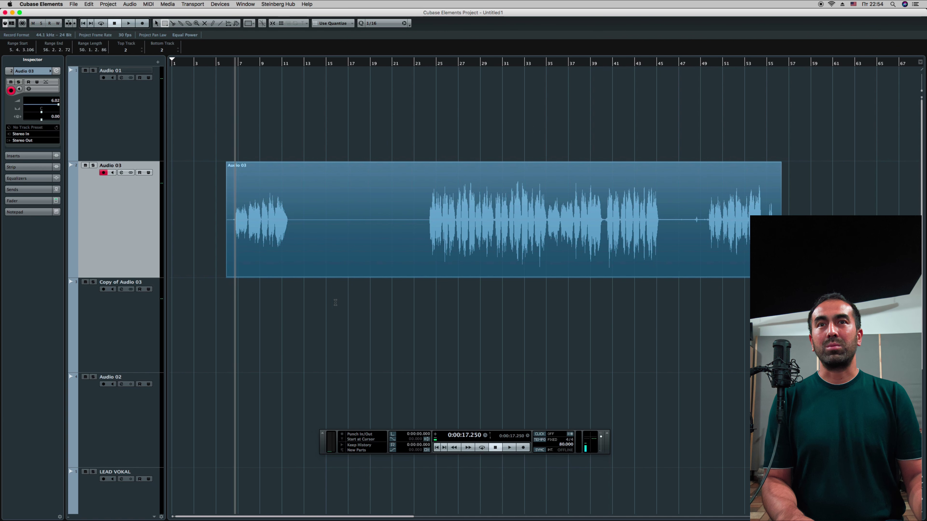
Clear the range selection, return to the Object Selection tool and delete the bounced event from Audio 03.
{"action": "left_click_drag", "start_coordinate": [341, 302], "coordinate": [343, 303]}
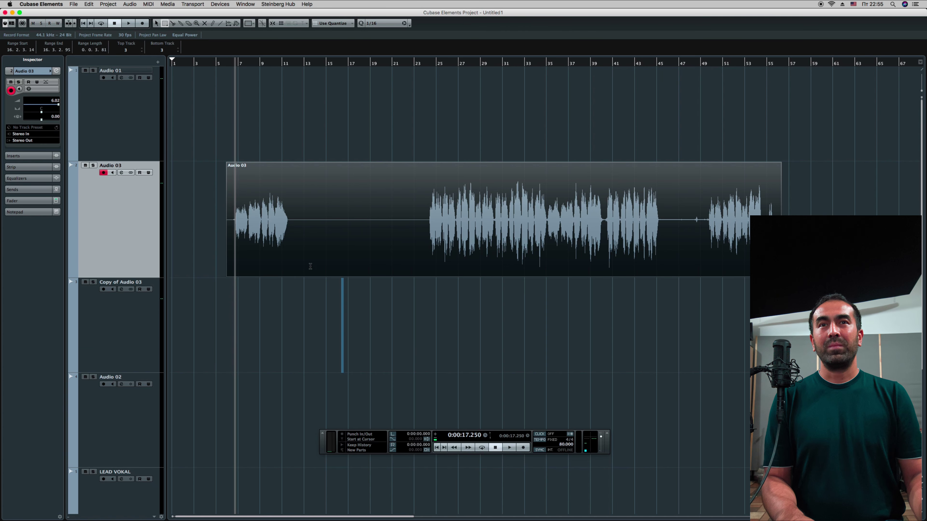
{"action": "left_click", "coordinate": [284, 148]}
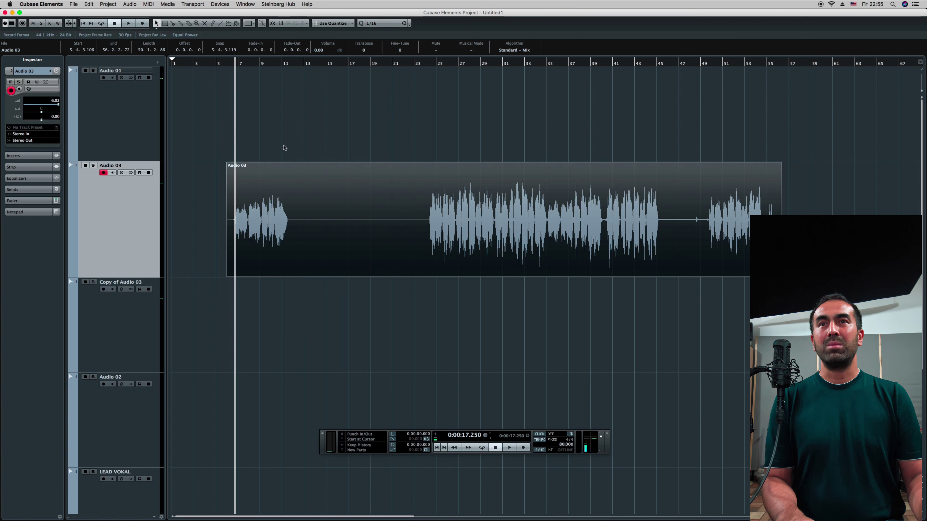
{"action": "key", "text": "super+z"}
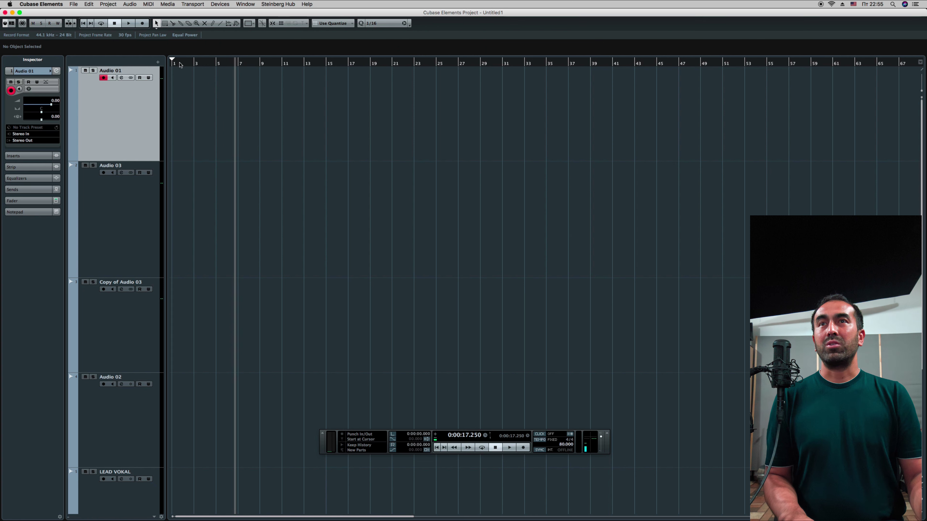
Return the project cursor to the start and set the project tempo to 100 BPM.
{"action": "key", "text": "comma"}
{"action": "double_click", "coordinate": [566, 444]}
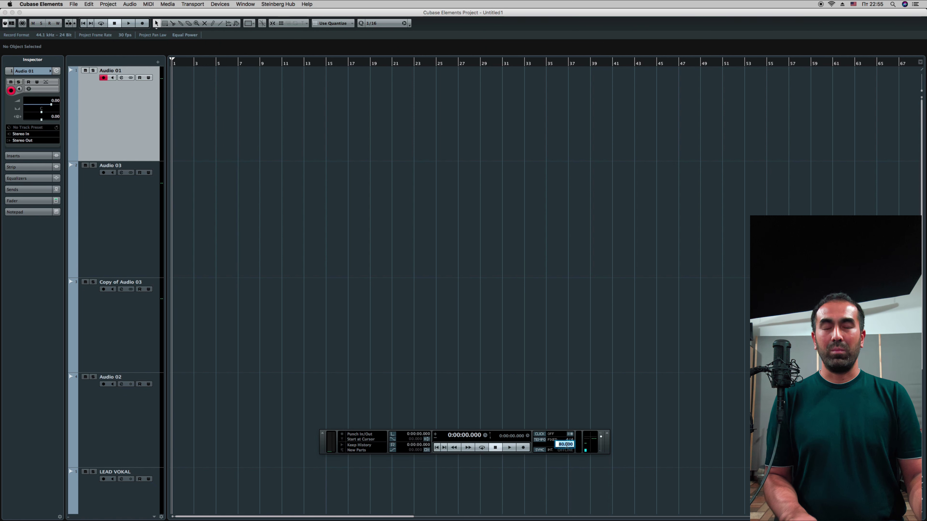
{"action": "type", "text": "100"}
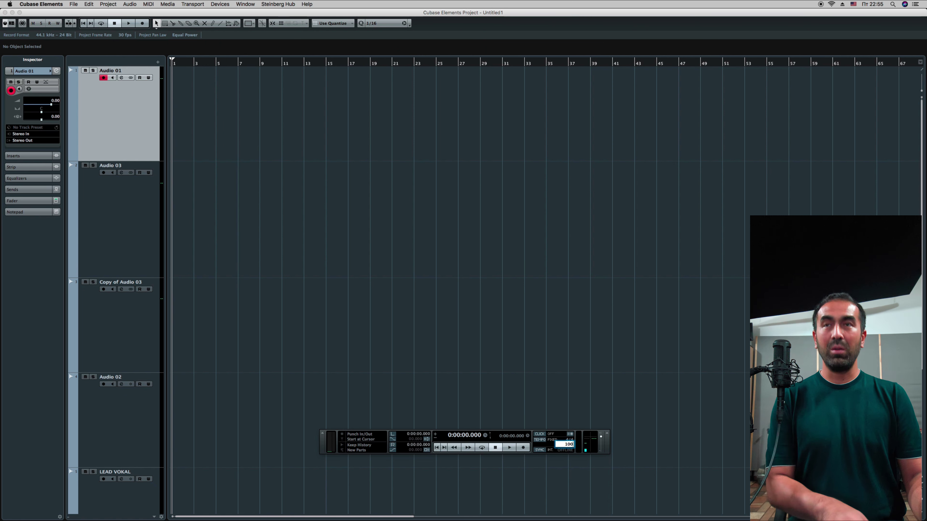
{"action": "key", "text": "Return"}
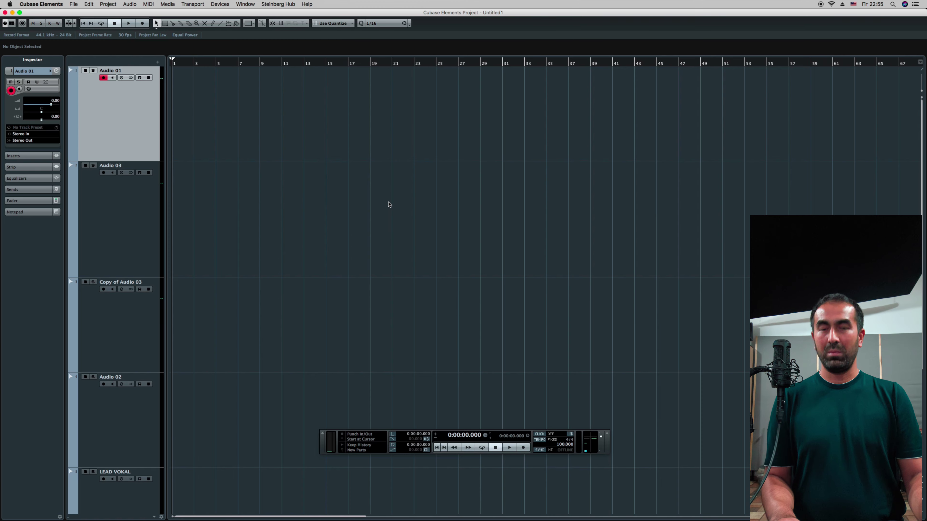
Audition kick samples in the Kicks folder of LOOPS & SAMPLERS and import KIK_ Nine Inch K.wav onto Audio 01.
{"action": "key", "text": "super+i"}
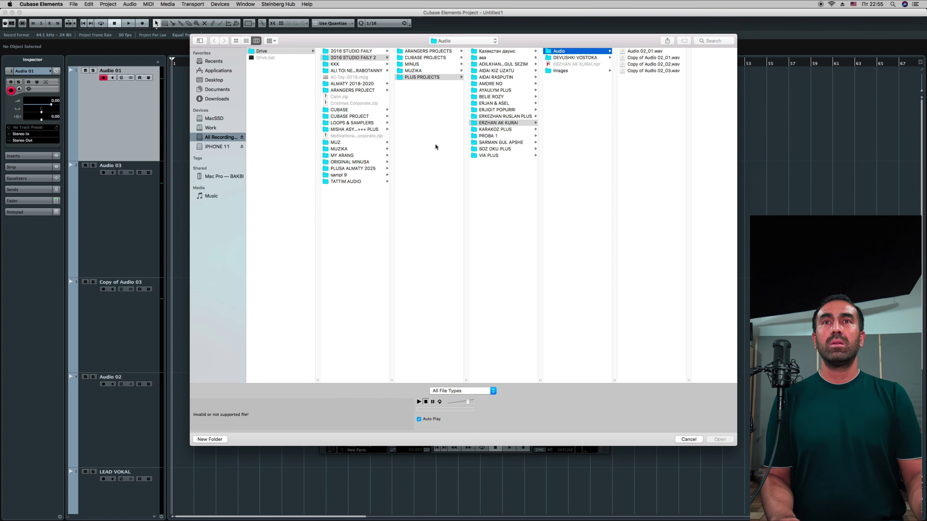
{"action": "left_click", "coordinate": [362, 124]}
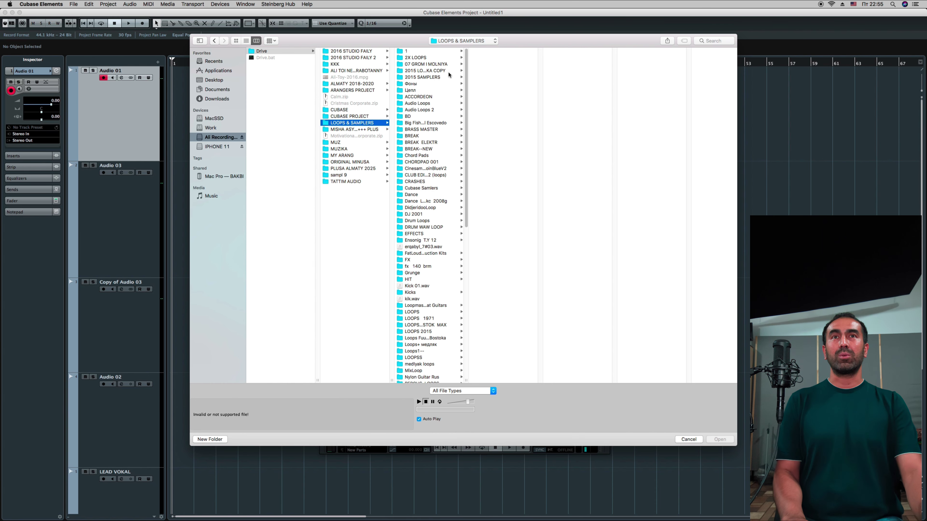
{"action": "left_click", "coordinate": [428, 292]}
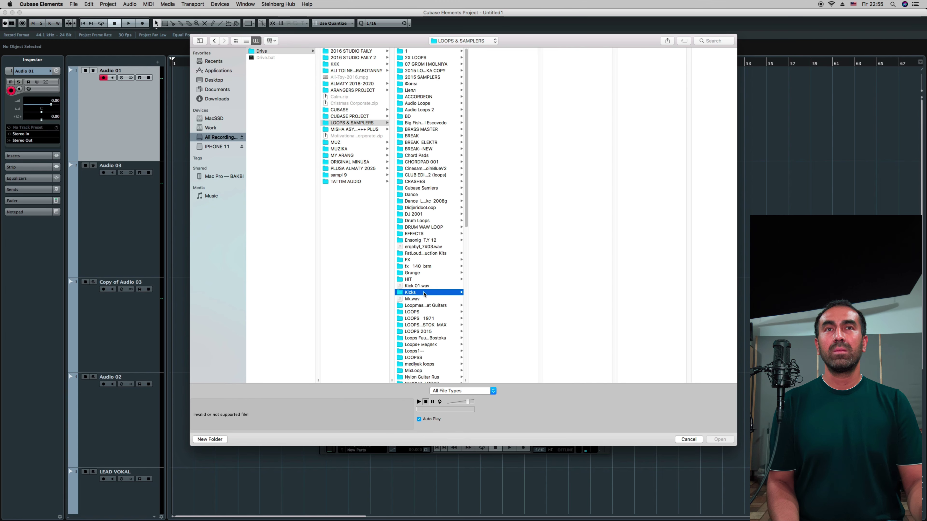
{"action": "left_click", "coordinate": [492, 176]}
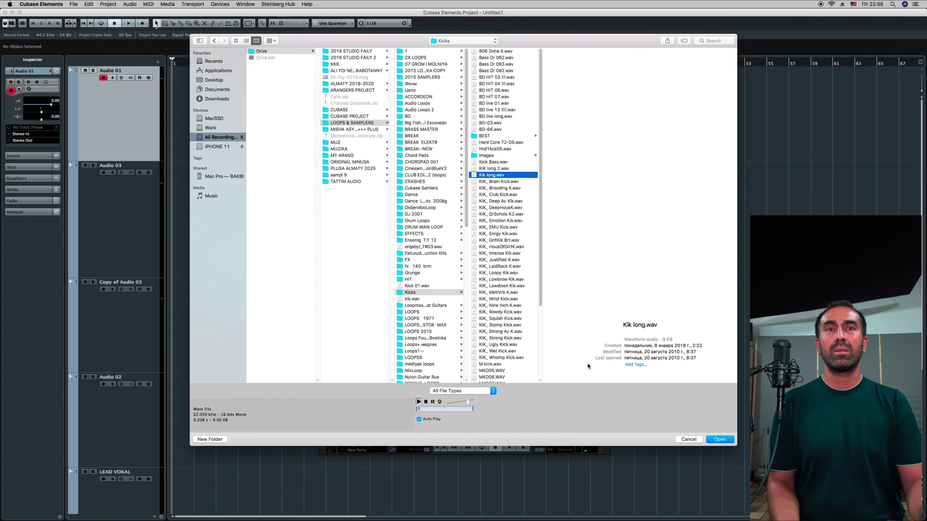
{"action": "left_click", "coordinate": [492, 233]}
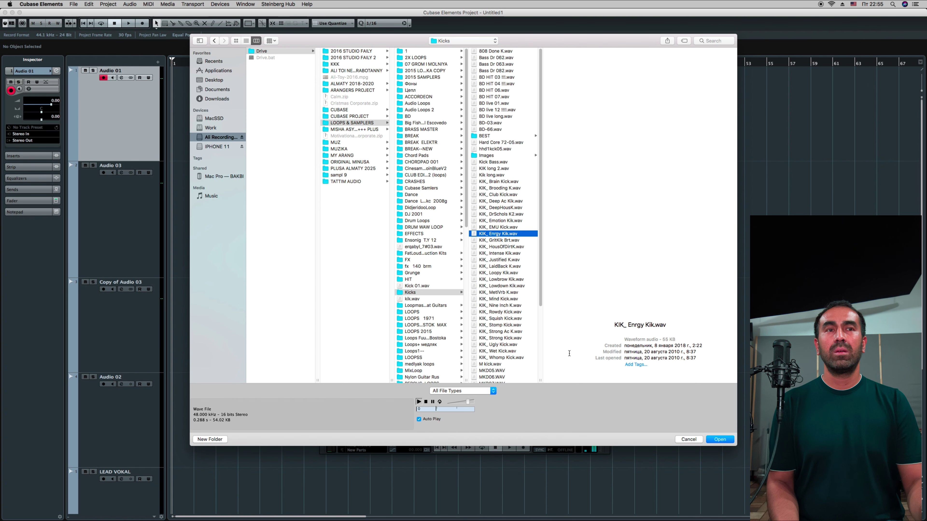
{"action": "left_click", "coordinate": [509, 280]}
{"action": "left_click", "coordinate": [510, 305]}
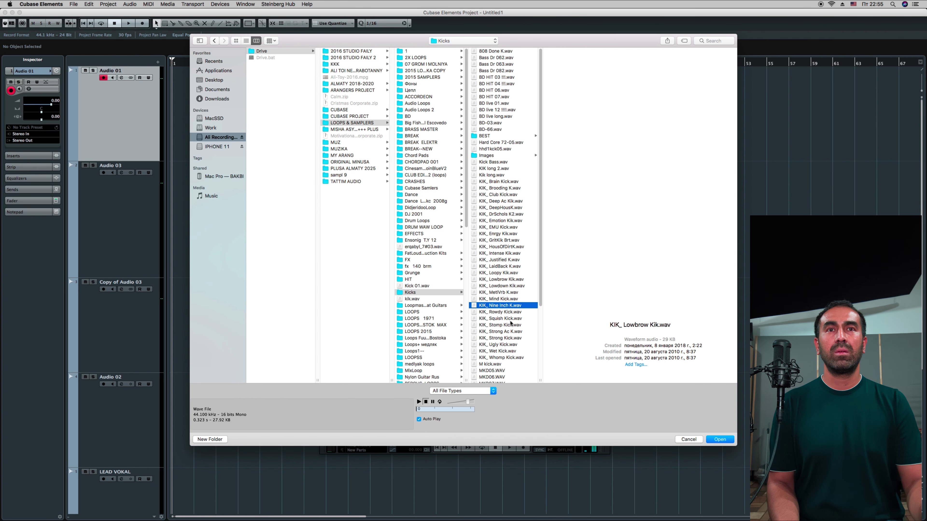
{"action": "left_click", "coordinate": [720, 439]}
Copy the kick on Audio 01 to beats 2, 3 and 4 of bar 1 and play the four-beat pattern.
{"action": "key", "text": "h"}
{"action": "key", "text": "h"}
{"action": "key", "text": "h"}
{"action": "key", "text": "h"}
{"action": "key", "text": "h"}
{"action": "key", "text": "h"}
{"action": "key", "text": "h"}
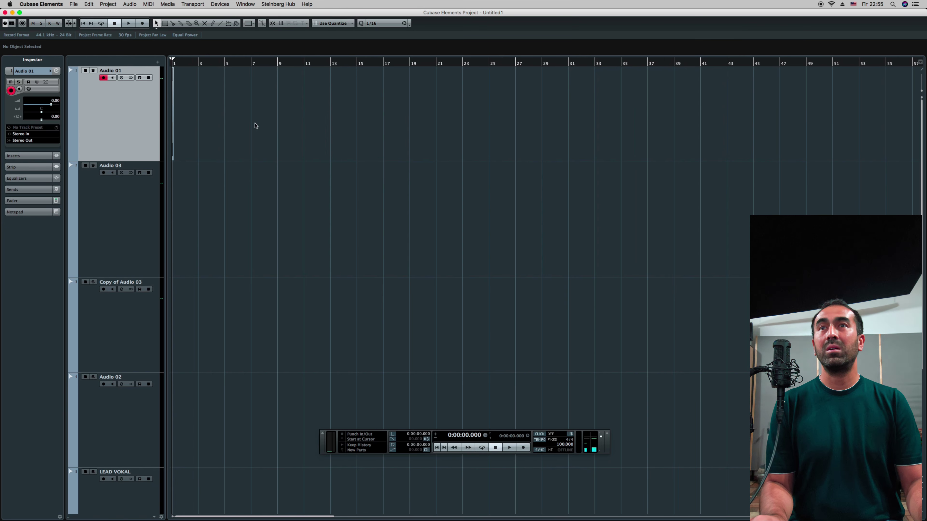
{"action": "key", "text": "h"}
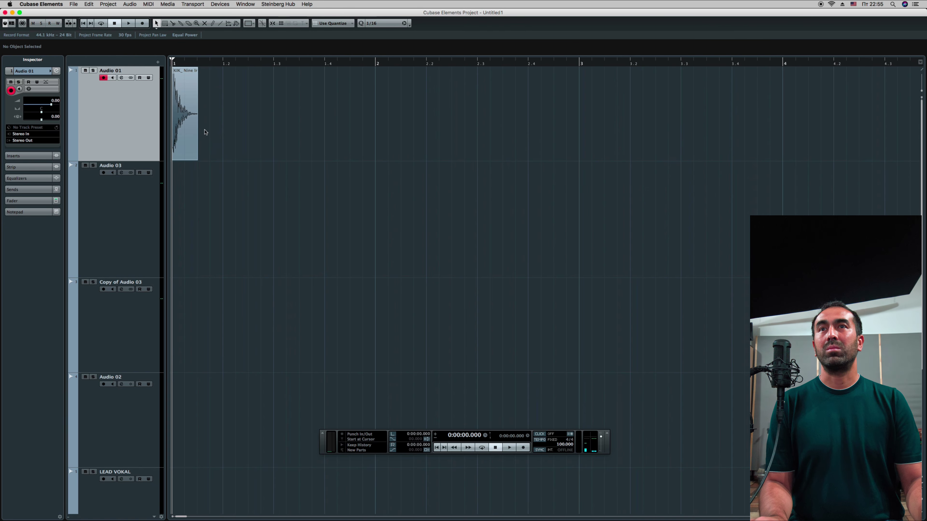
{"action": "left_click_drag", "start_coordinate": [186, 126], "coordinate": [285, 147]}
{"action": "key", "text": "space"}
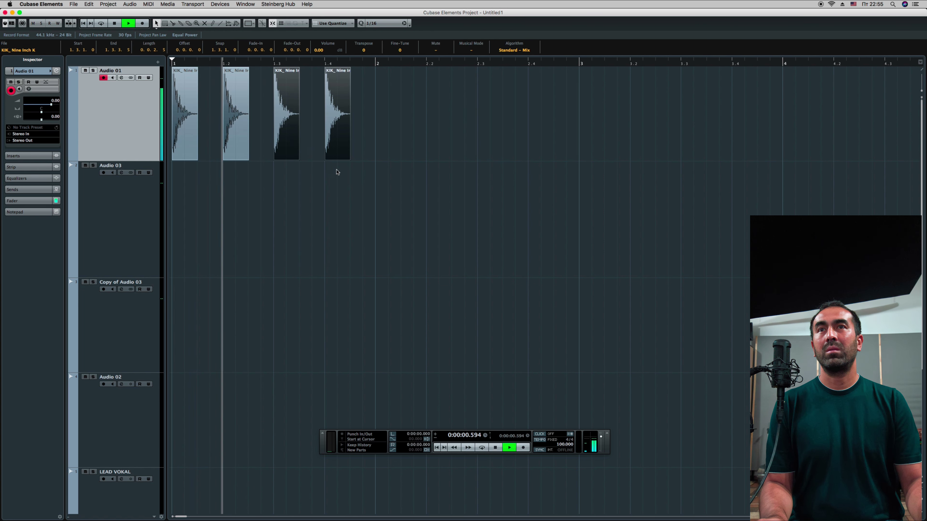
{"action": "key", "text": "space"}
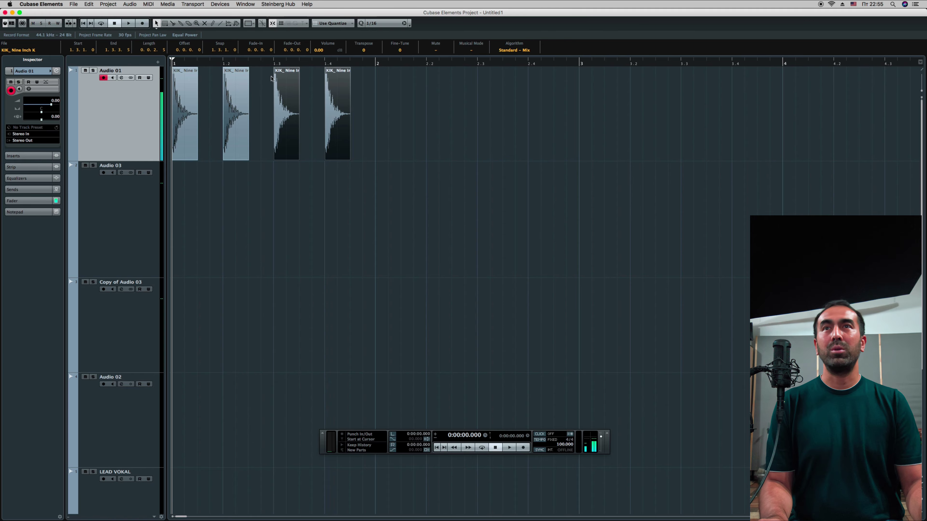
Copy the four-kick pattern into bars 2 and 3 on Audio 01, and undo both copies.
{"action": "left_click_drag", "start_coordinate": [412, 178], "coordinate": [580, 153]}
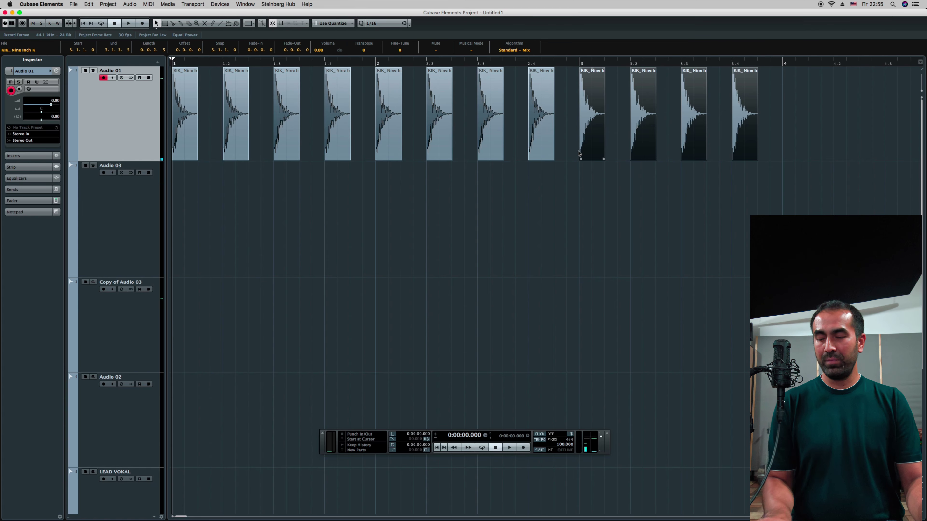
{"action": "key", "text": "super+z"}
{"action": "key", "text": "super+z"}
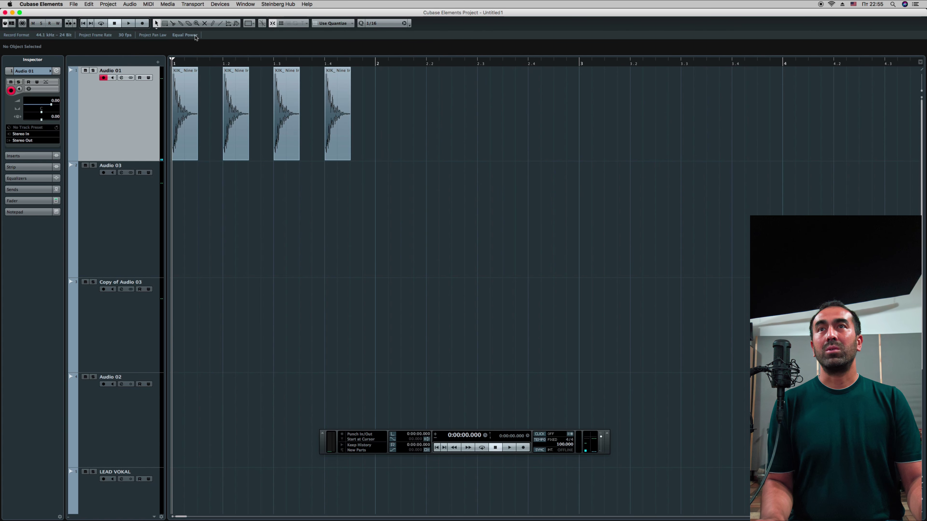
Select bar 1 on Audio 01 with the Range Selection tool, duplicate the range through bar 11, and play the pattern.
{"action": "left_click", "coordinate": [165, 24]}
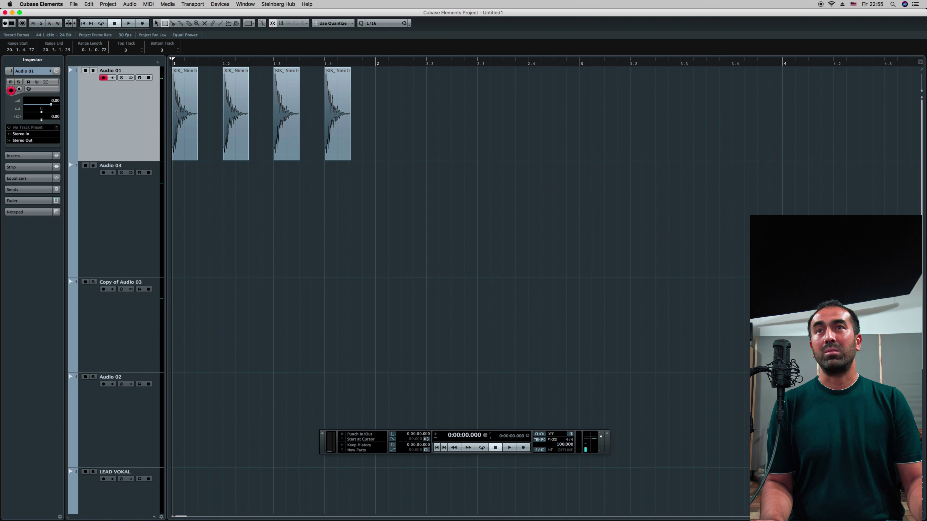
{"action": "left_click_drag", "start_coordinate": [172, 105], "coordinate": [372, 117]}
{"action": "key", "text": "g"}
{"action": "key", "text": "g"}
{"action": "key", "text": "g"}
{"action": "key", "text": "g"}
{"action": "key", "text": "g"}
{"action": "key", "text": "g"}
{"action": "key", "text": "g"}
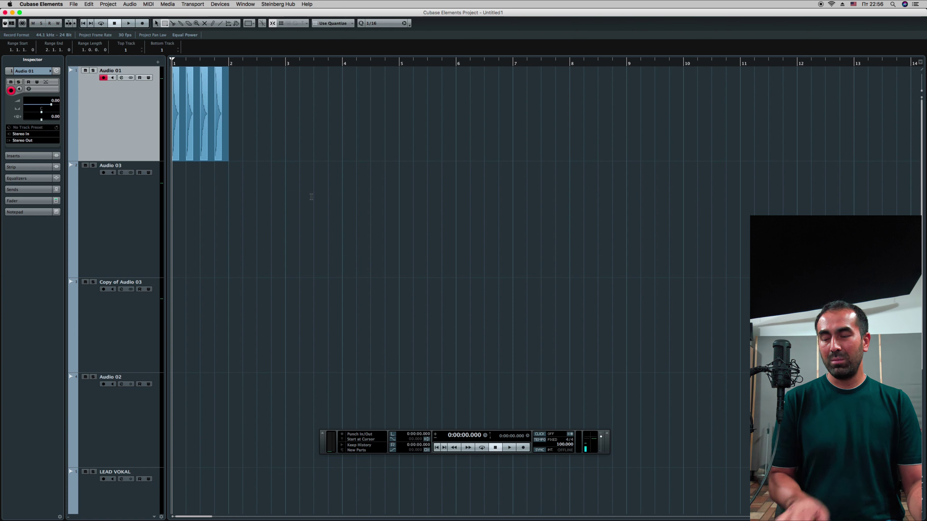
{"action": "key", "text": "super+d"}
{"action": "key", "text": "super+d"}
{"action": "key", "text": "super+d"}
{"action": "key", "text": "super+d"}
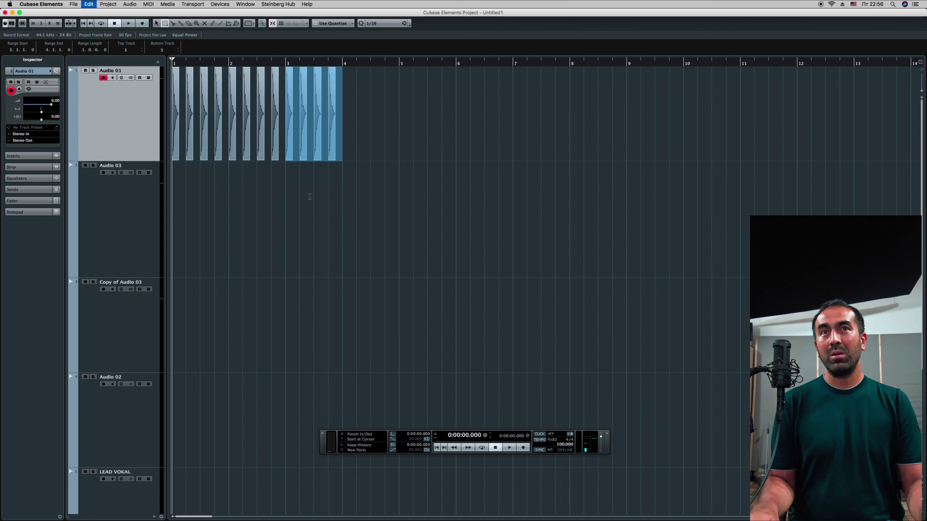
{"action": "key", "text": "super+d"}
{"action": "key", "text": "super+d"}
{"action": "key", "text": "super+d"}
{"action": "key", "text": "super+d"}
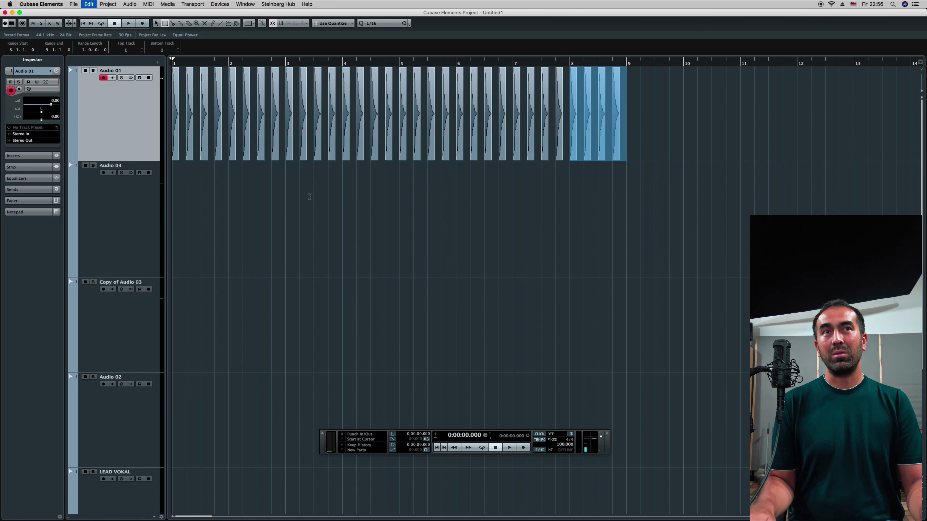
{"action": "key", "text": "g"}
{"action": "key", "text": "g"}
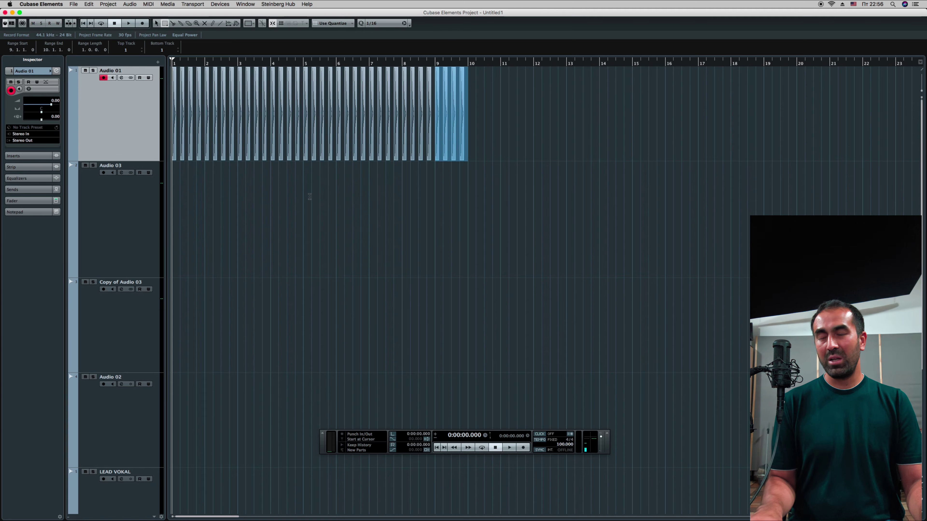
{"action": "key", "text": "super+d"}
{"action": "key", "text": "super+d"}
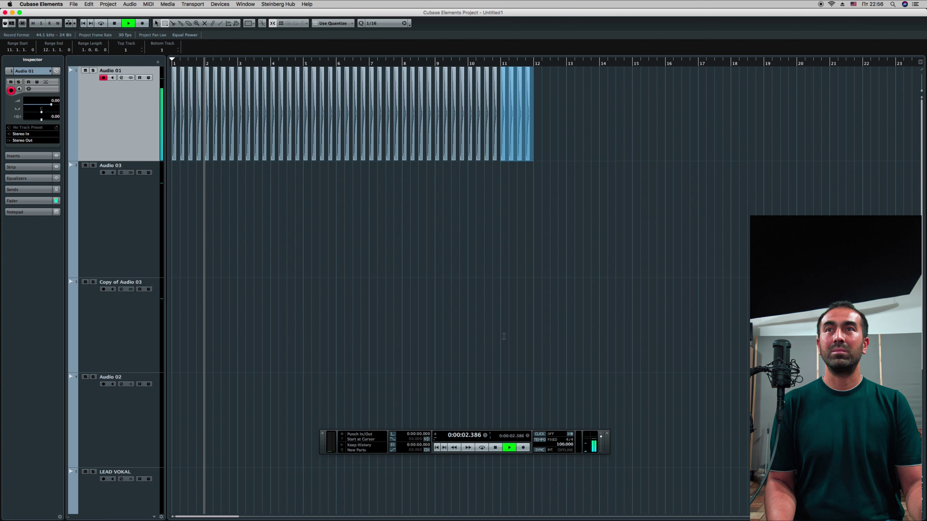
{"action": "key", "text": "space"}
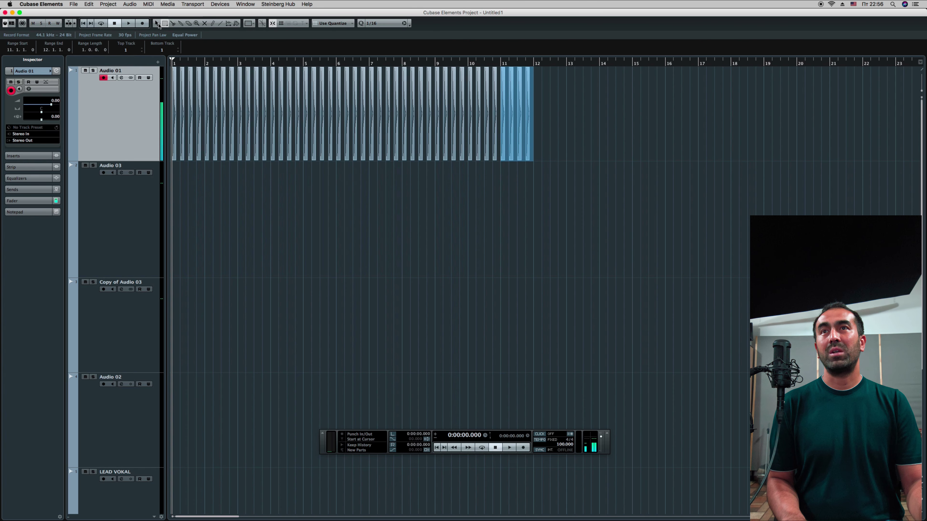
Switch back to the Object Selection tool and delete all the kick events from Audio 01.
{"action": "left_click", "coordinate": [158, 24]}
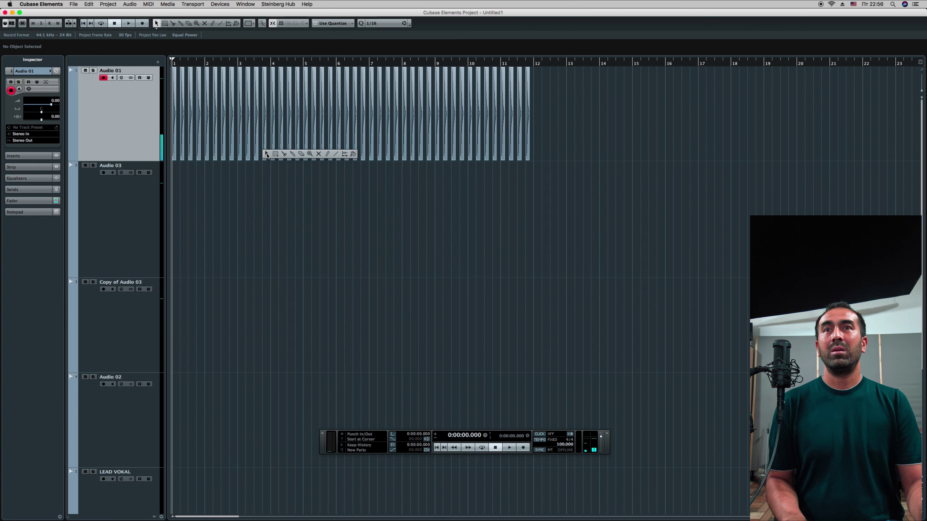
{"action": "left_click_drag", "start_coordinate": [587, 143], "coordinate": [171, 209]}
{"action": "key", "text": "Delete"}
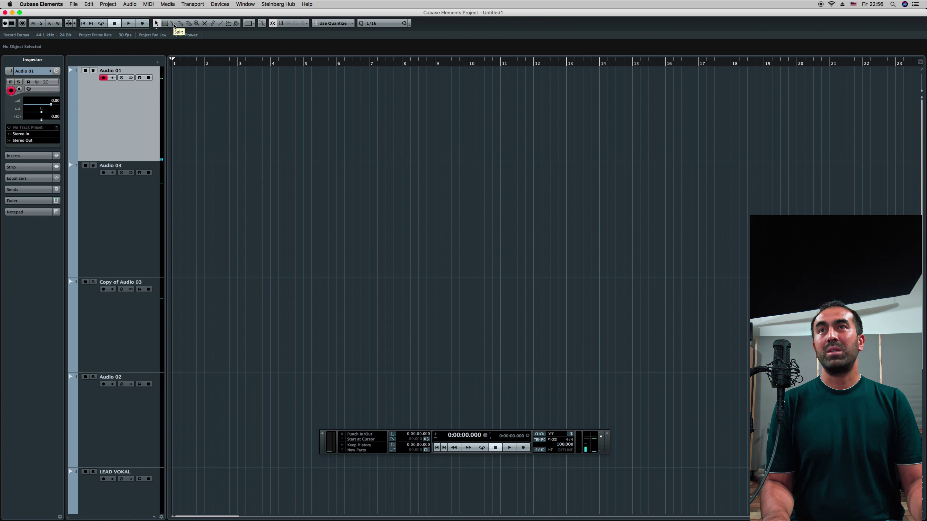
{"action": "left_click", "coordinate": [157, 24]}
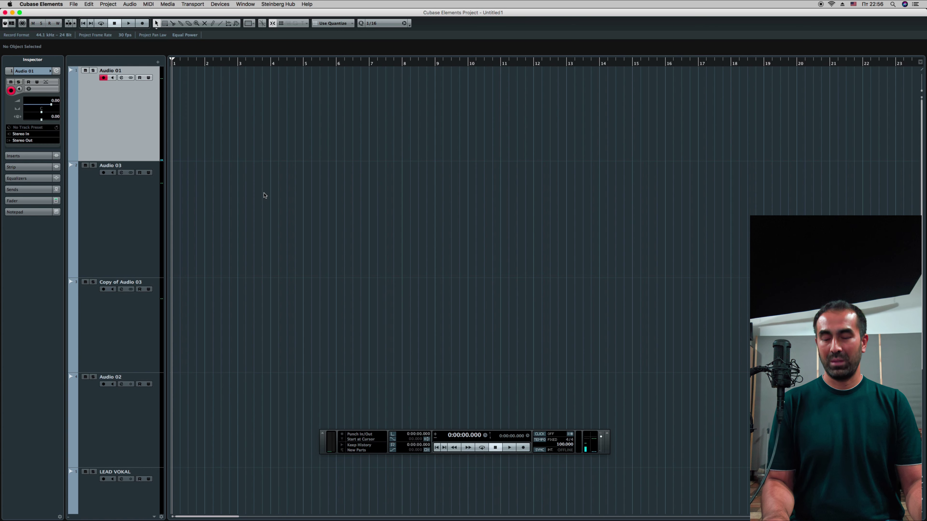
Import vocal take 7 (the .melo.wav version) from the ALGA project's Audio folder in PLUS PROJECTS onto Audio 01 and play it.
{"action": "key", "text": "super+i"}
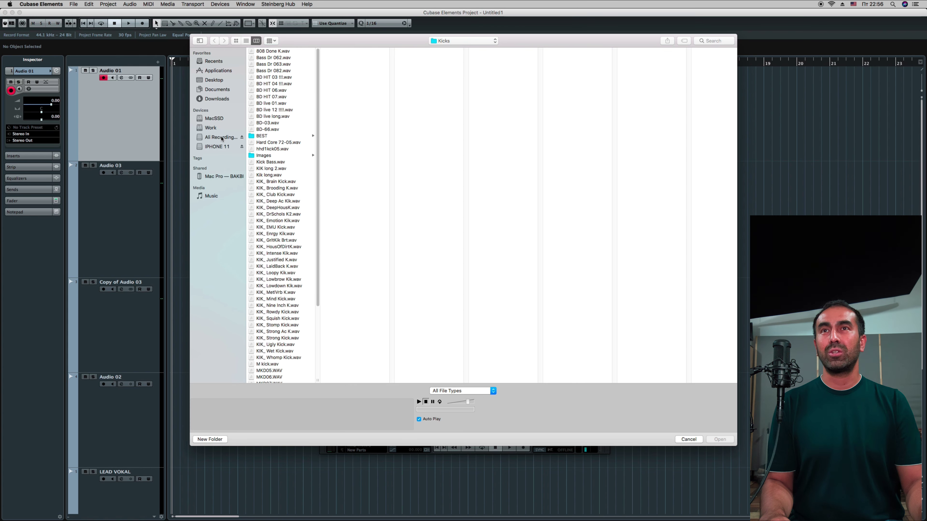
{"action": "left_click", "coordinate": [215, 147]}
{"action": "left_click", "coordinate": [219, 137]}
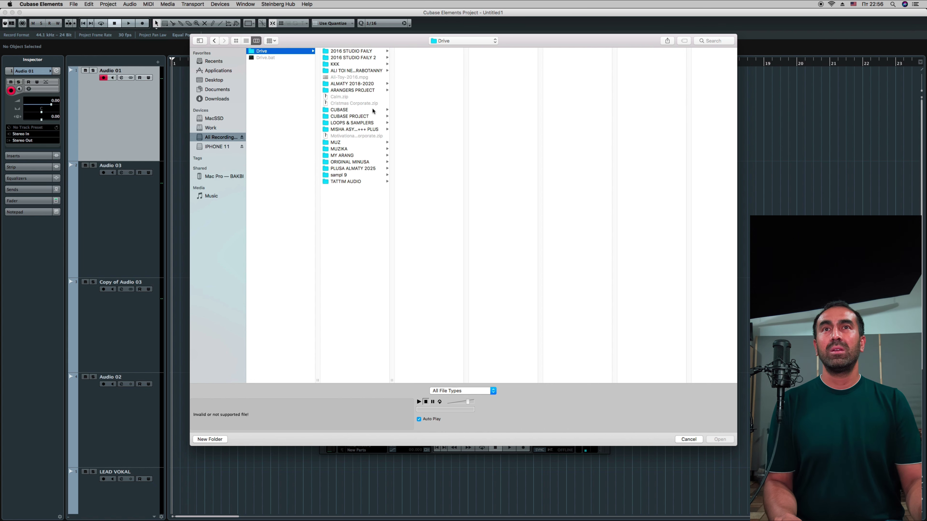
{"action": "left_click", "coordinate": [363, 92]}
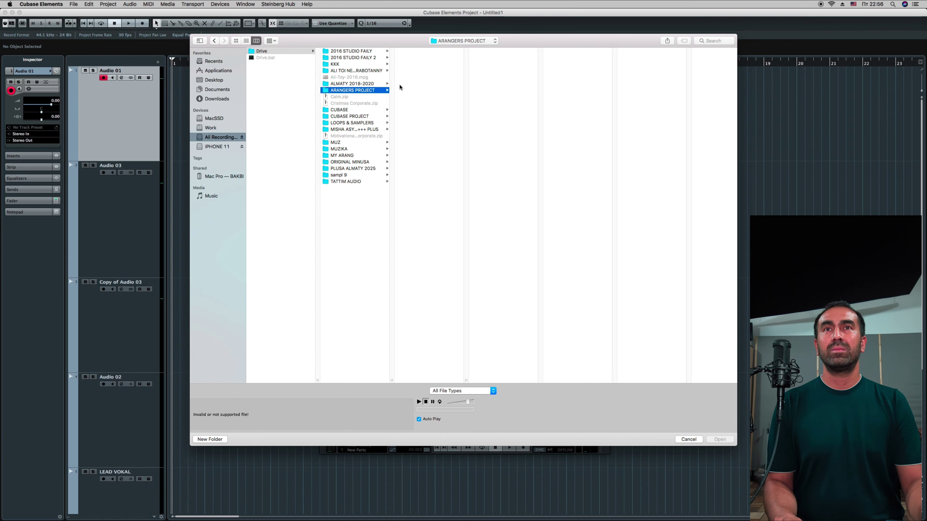
{"action": "left_click", "coordinate": [373, 71]}
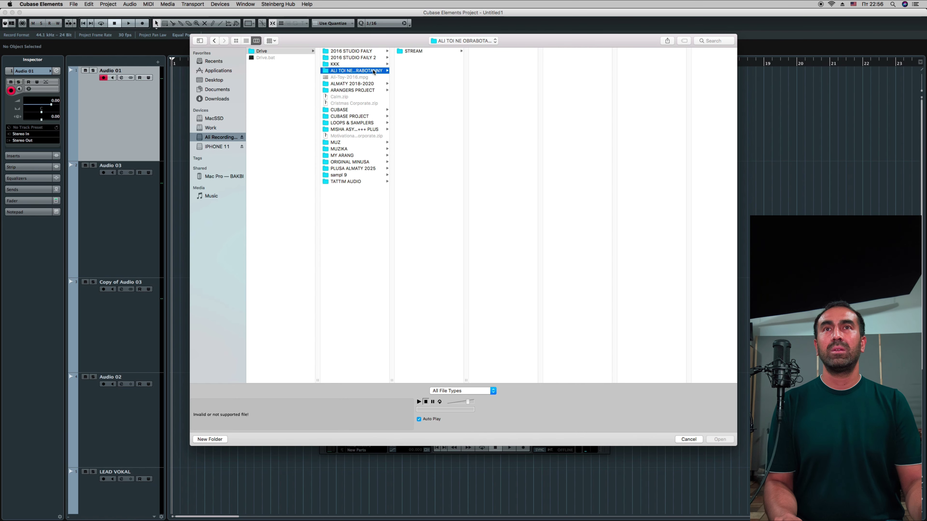
{"action": "left_click", "coordinate": [365, 59]}
{"action": "left_click", "coordinate": [425, 77]}
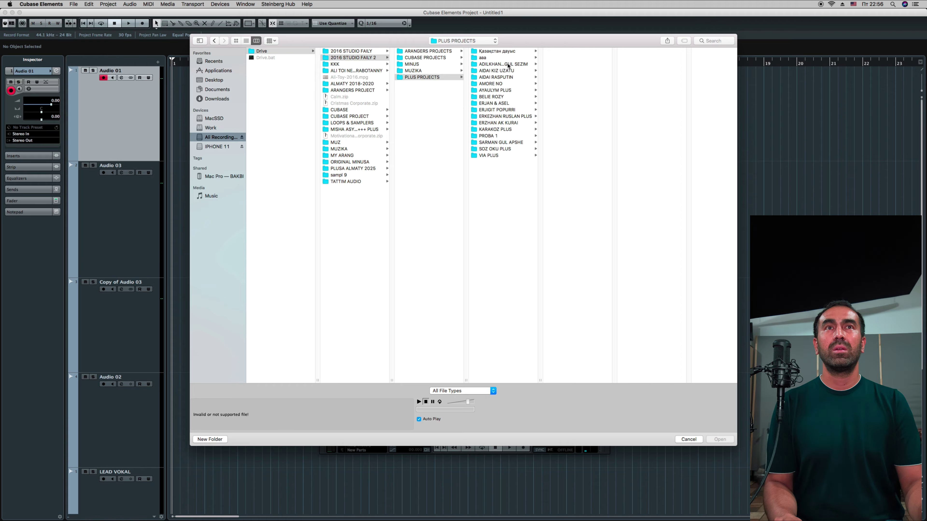
{"action": "left_click", "coordinate": [508, 65]}
{"action": "left_click", "coordinate": [566, 53]}
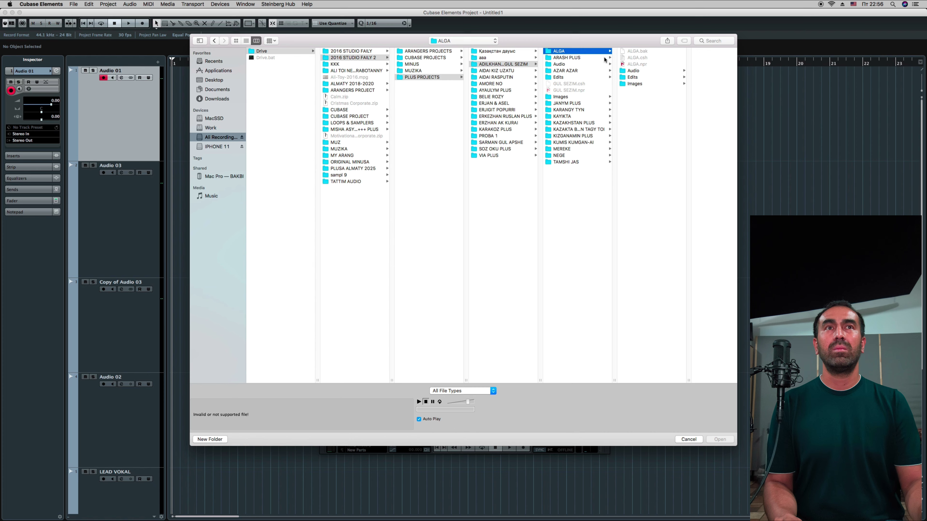
{"action": "left_click", "coordinate": [642, 71]}
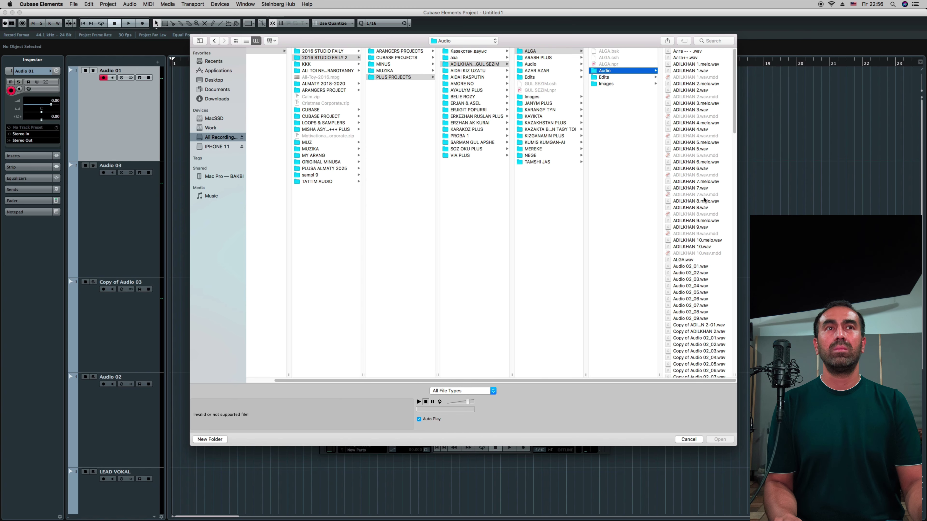
{"action": "left_click", "coordinate": [701, 183]}
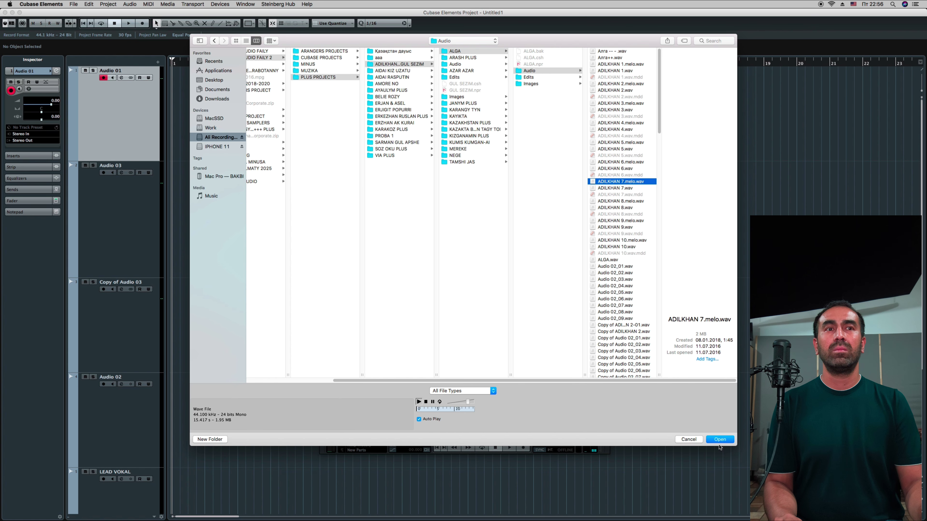
{"action": "left_click", "coordinate": [718, 438]}
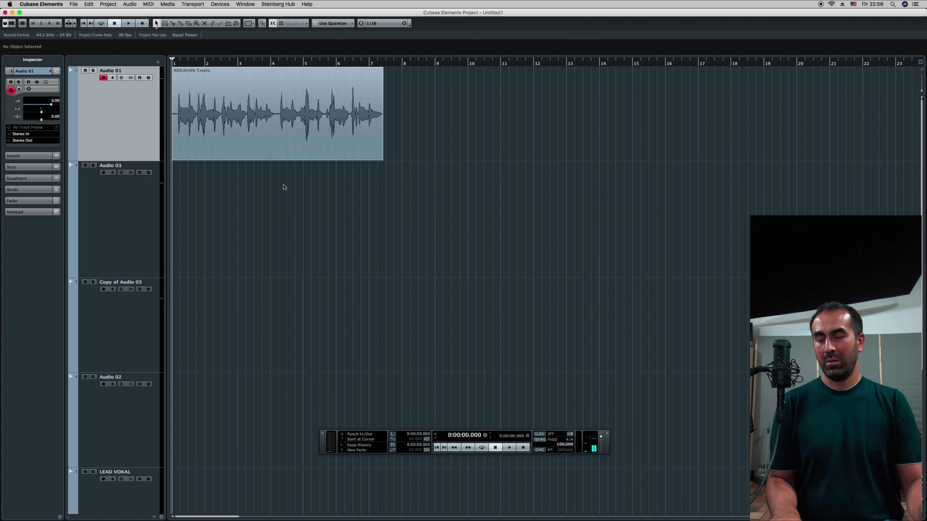
{"action": "key", "text": "space"}
{"action": "key", "text": "h"}
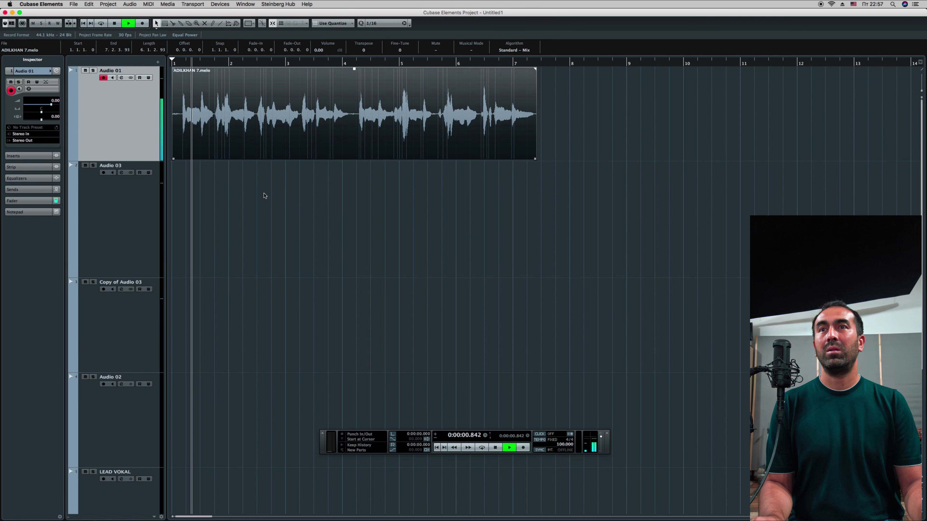
Move the vocal event from Audio 01 to Audio 02 at bar 1 and play it from the start.
{"action": "left_click_drag", "start_coordinate": [289, 116], "coordinate": [237, 381]}
{"action": "key", "text": "h"}
{"action": "key", "text": "h"}
{"action": "key", "text": "space"}
{"action": "key", "text": "space"}
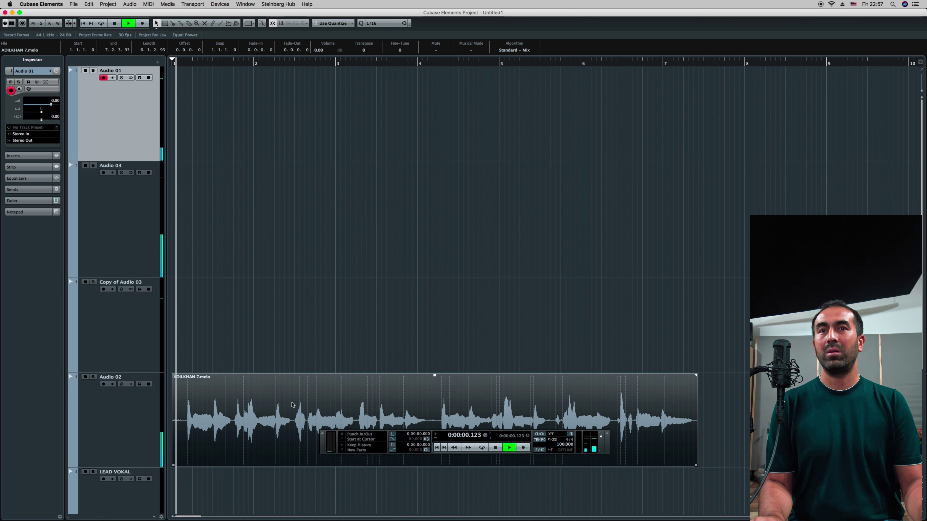
Hide the Transport panel and stop the vocal playback.
{"action": "key", "text": "F2"}
{"action": "key", "text": "h"}
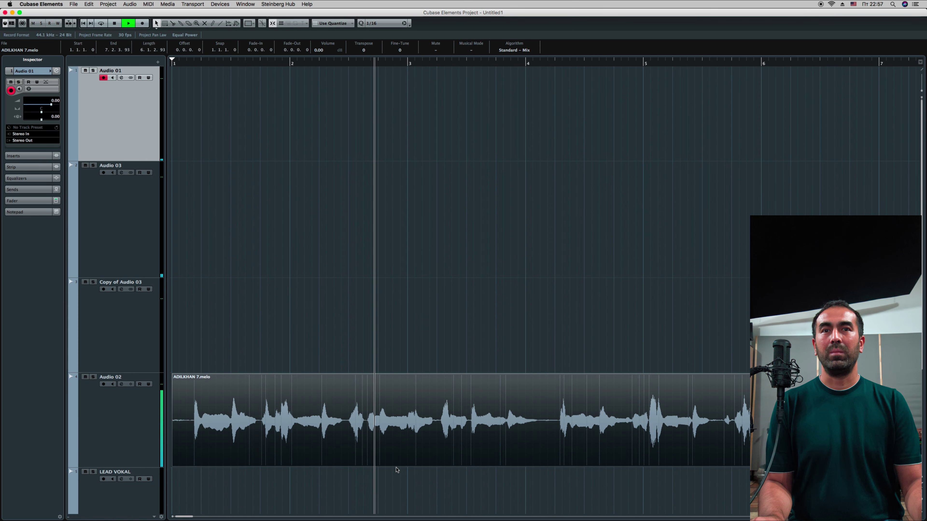
{"action": "key", "text": "g"}
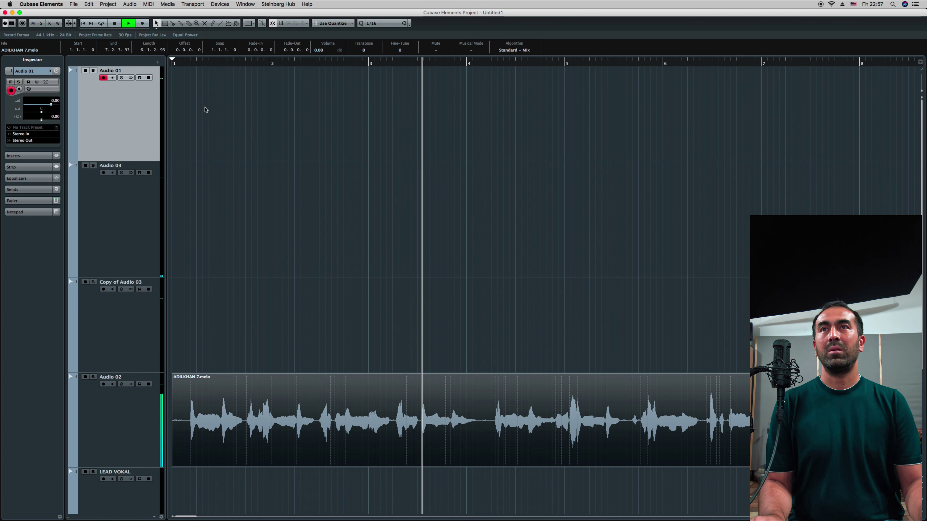
{"action": "key", "text": "space"}
Split the vocal event on Audio 02 at 2.3.1, 4.1.4 and 5.3.2 with the Split tool.
{"action": "left_click", "coordinate": [319, 431]}
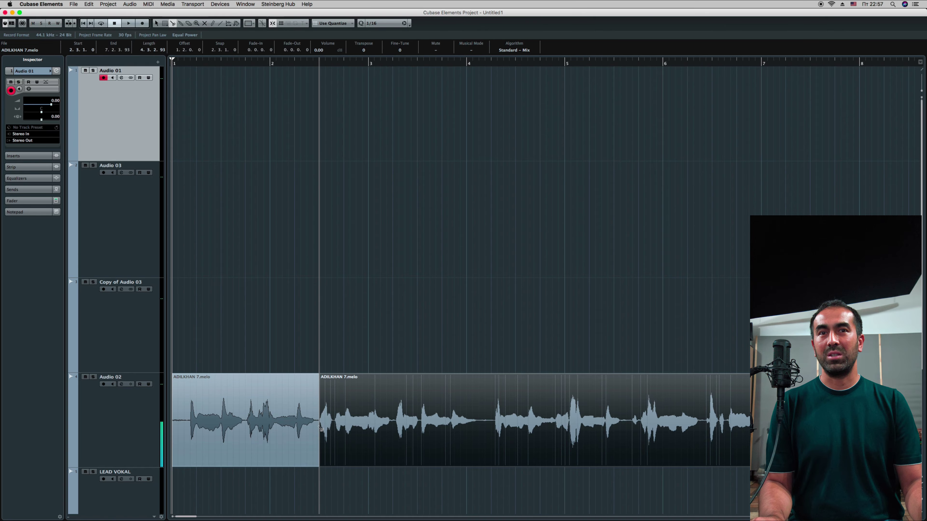
{"action": "left_click", "coordinate": [485, 429]}
{"action": "left_click", "coordinate": [620, 434]}
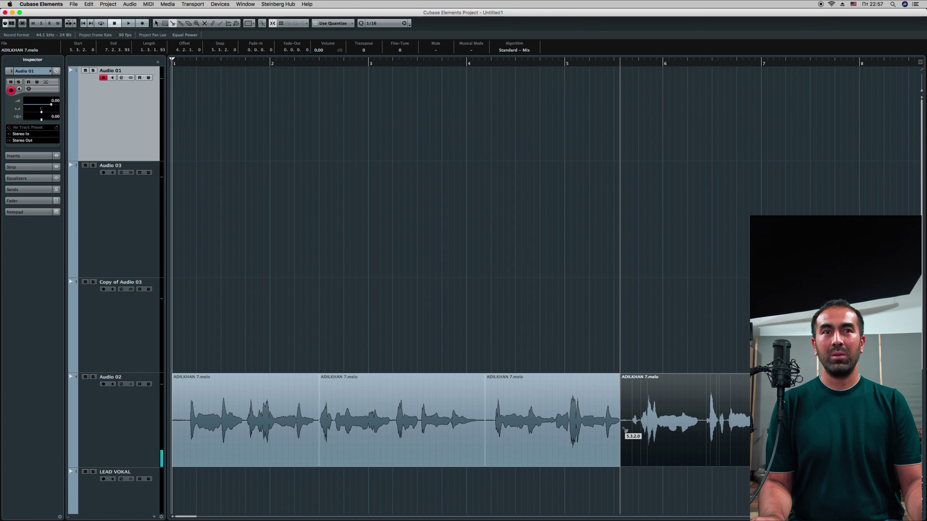
Split the second vocal segment on Audio 02 at 2.3.3 with Snap on, and undo that split.
{"action": "key", "text": "h"}
{"action": "key", "text": "h"}
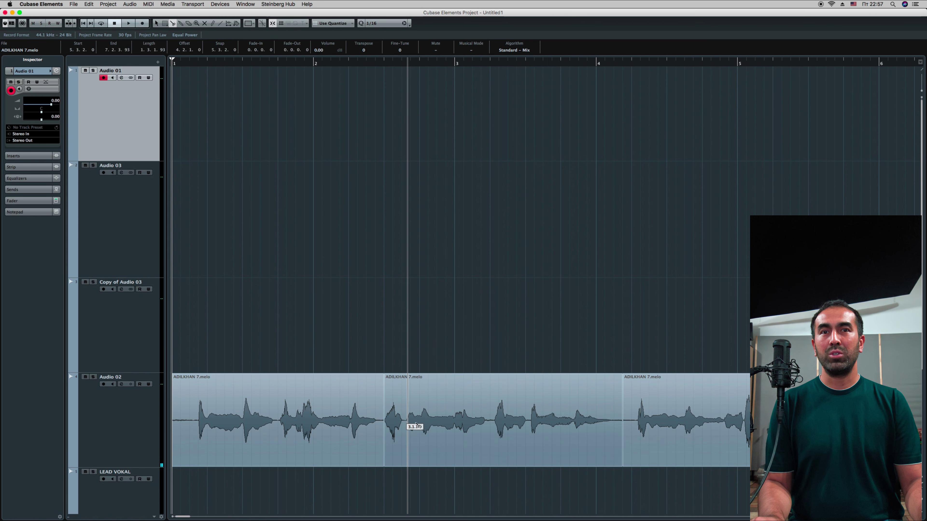
{"action": "left_click", "coordinate": [272, 24]}
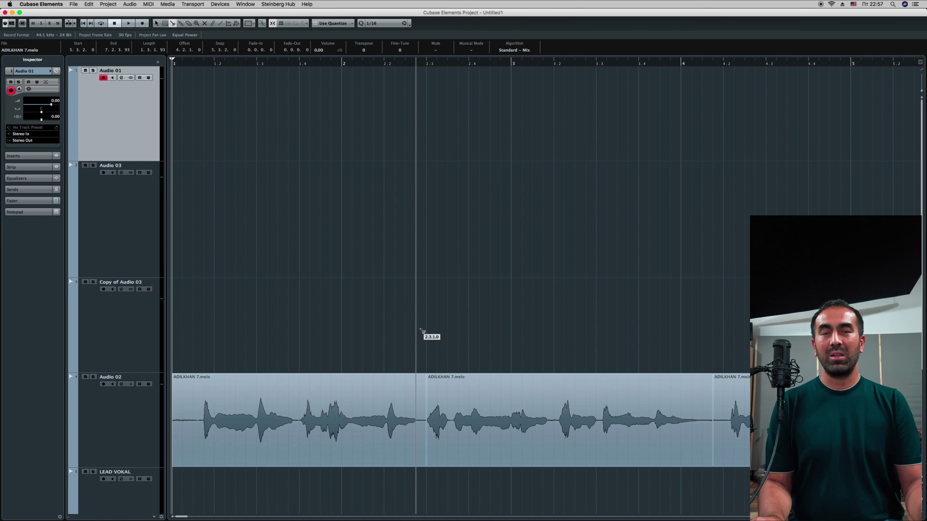
{"action": "left_click", "coordinate": [449, 382]}
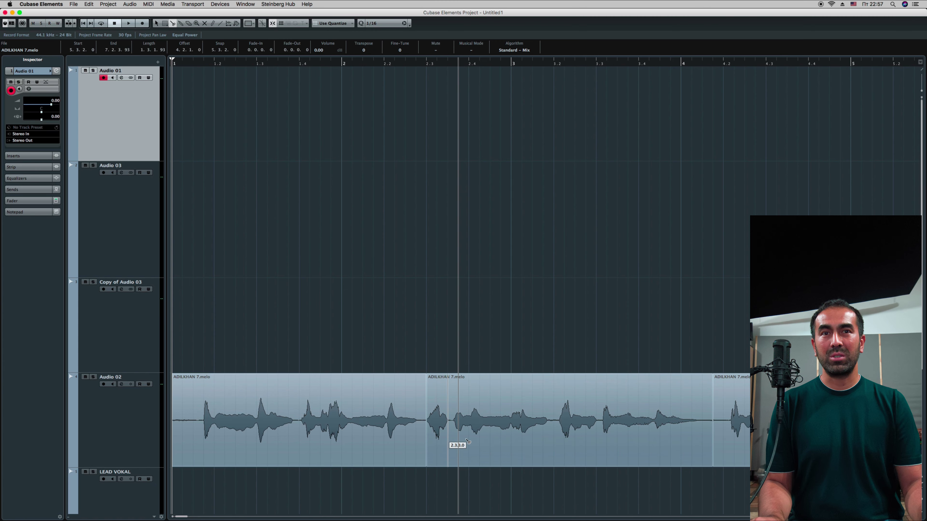
{"action": "key", "text": "super+z"}
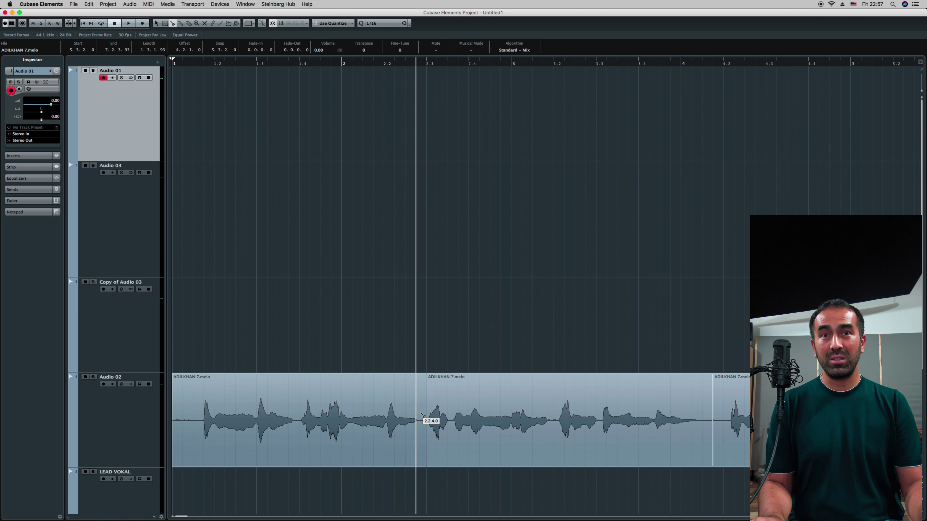
Turn off Snap and split the second vocal segment at four off-grid points before bar 3.
{"action": "left_click", "coordinate": [272, 24]}
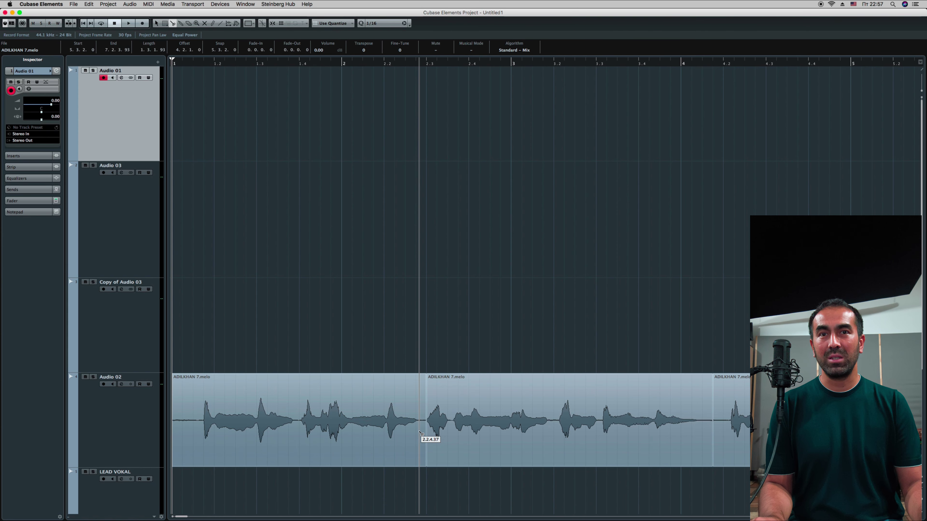
{"action": "left_click", "coordinate": [449, 432]}
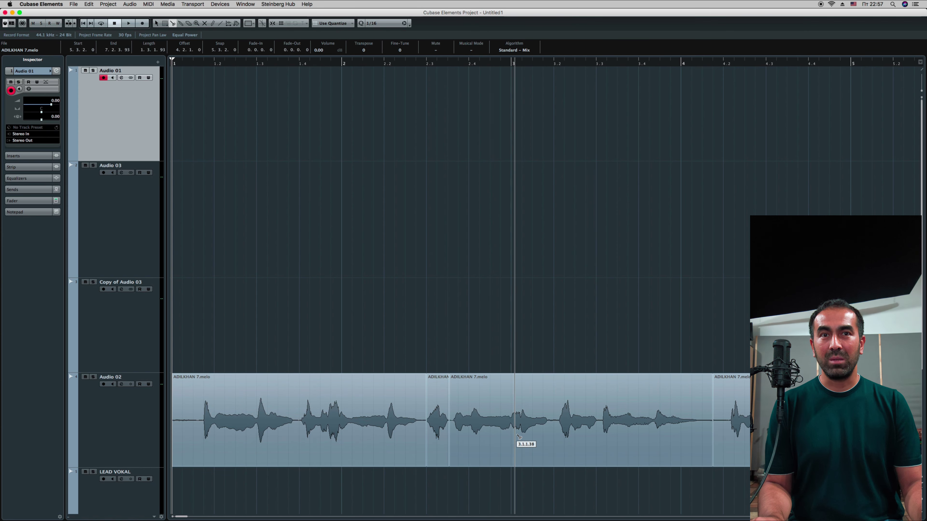
{"action": "left_click", "coordinate": [466, 432]}
{"action": "left_click", "coordinate": [483, 432]}
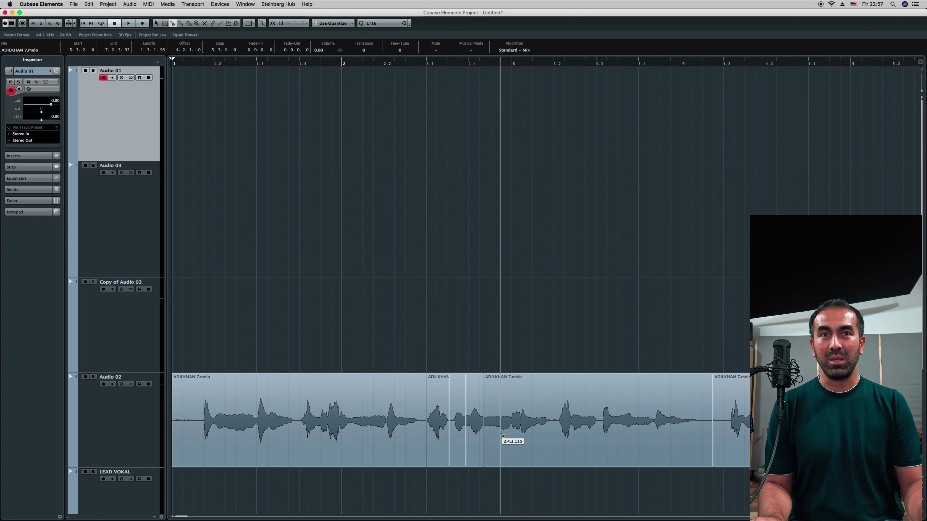
{"action": "left_click", "coordinate": [500, 433]}
Turn Snap back on and split the vocal at successive sixteenth-note grid positions between 3.2 and 3.3.
{"action": "left_click", "coordinate": [273, 24]}
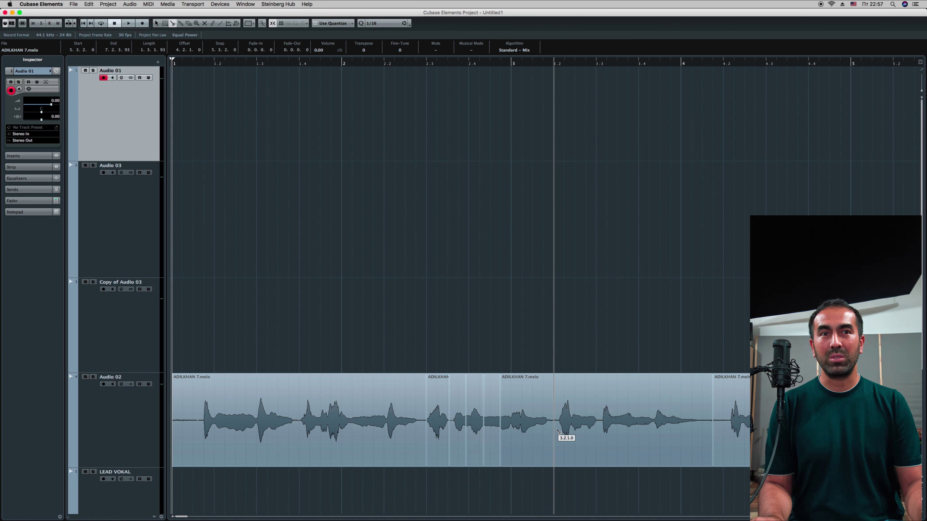
{"action": "left_click", "coordinate": [557, 433]}
{"action": "left_click", "coordinate": [598, 436]}
{"action": "left_click", "coordinate": [576, 436]}
{"action": "left_click", "coordinate": [566, 436]}
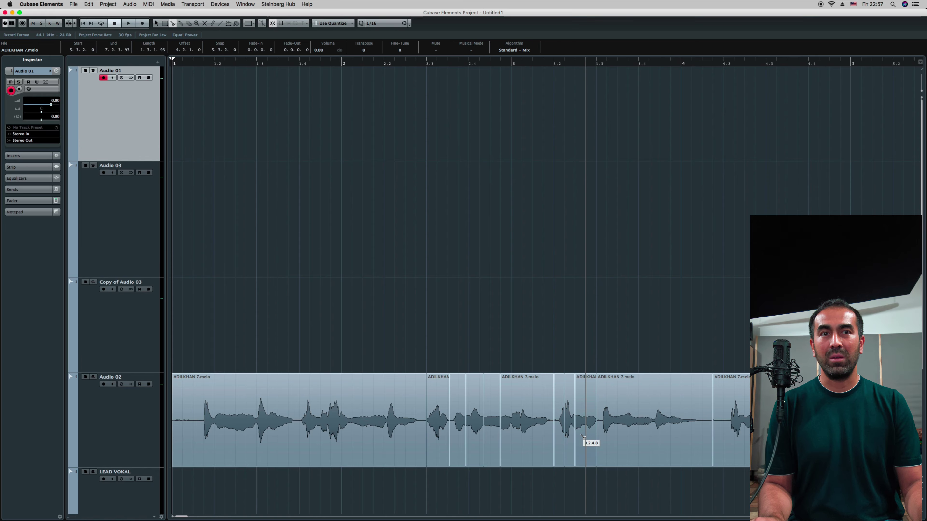
{"action": "left_click", "coordinate": [584, 436]}
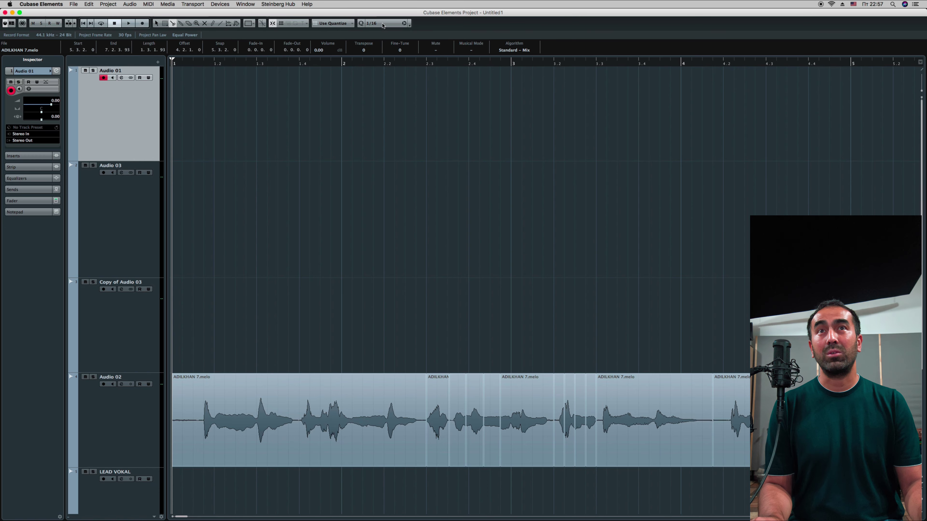
{"action": "left_click", "coordinate": [606, 432]}
Undo all the splits made in the vocal event on Audio 02.
{"action": "key", "text": "h"}
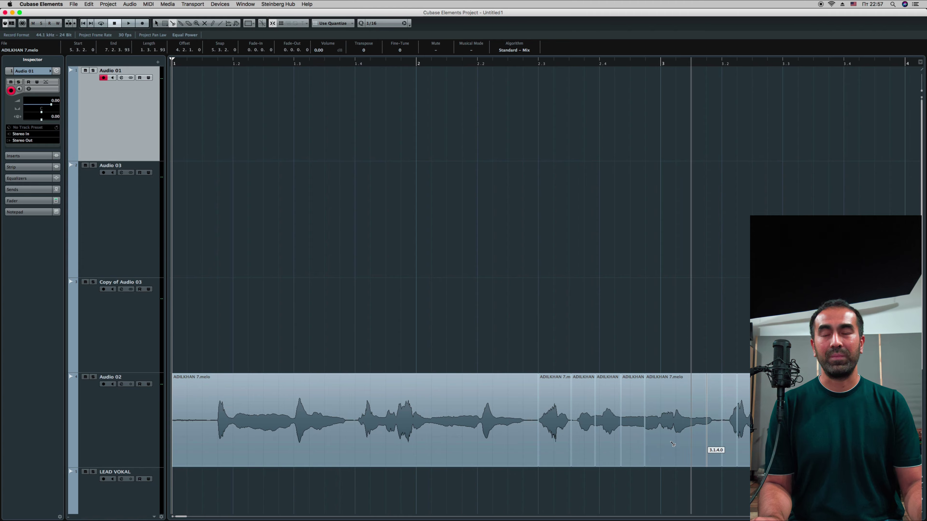
{"action": "key", "text": "g"}
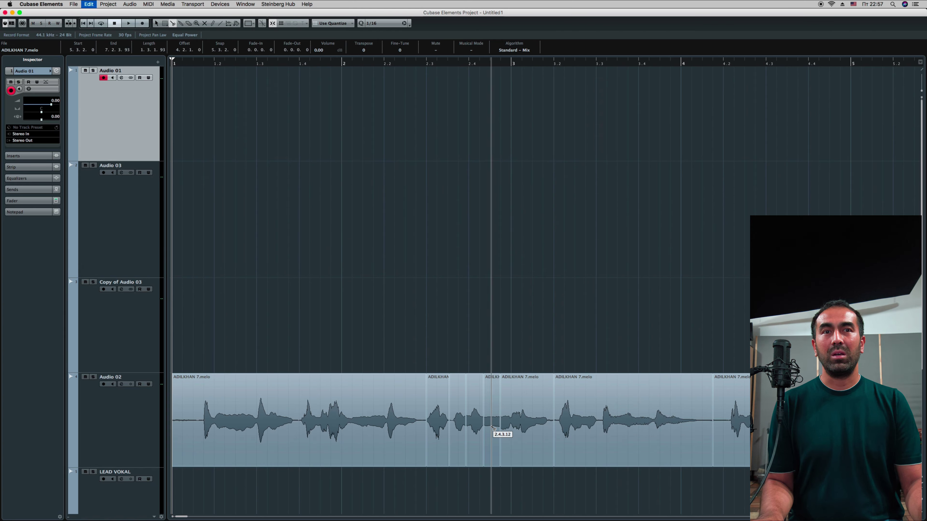
{"action": "key", "text": "super+z"}
{"action": "key", "text": "super+z"}
{"action": "key", "text": "super+z"}
{"action": "key", "text": "super+z"}
{"action": "key", "text": "super+z"}
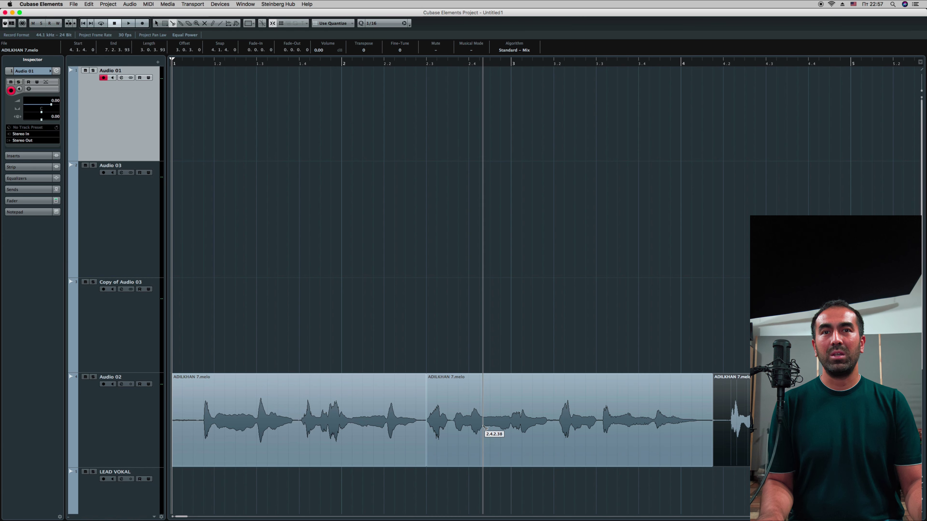
{"action": "key", "text": "super+z"}
{"action": "key", "text": "super+z"}
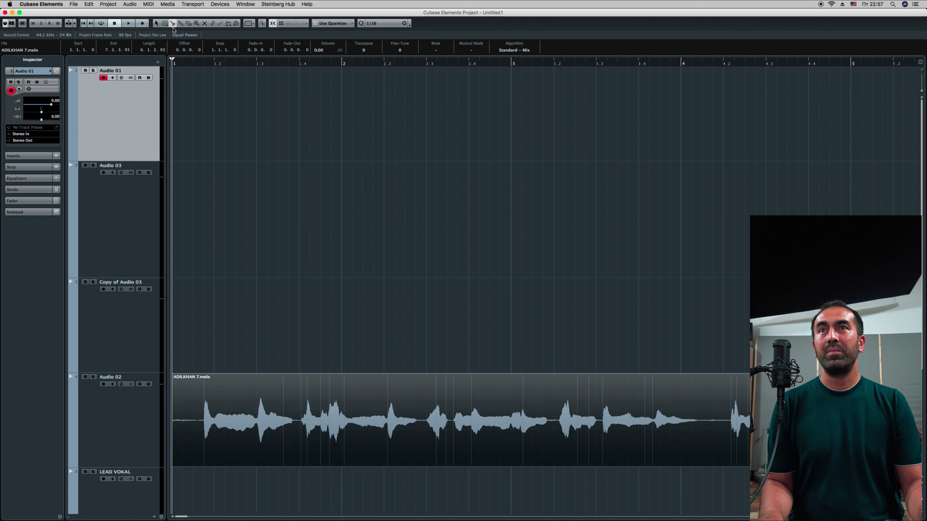
Return to the Object Selection tool, deselect the vocal event, and move the Audio 02 track directly beneath Audio 01.
{"action": "left_click", "coordinate": [328, 216]}
{"action": "key", "text": "g"}
{"action": "key", "text": "g"}
{"action": "key", "text": "g"}
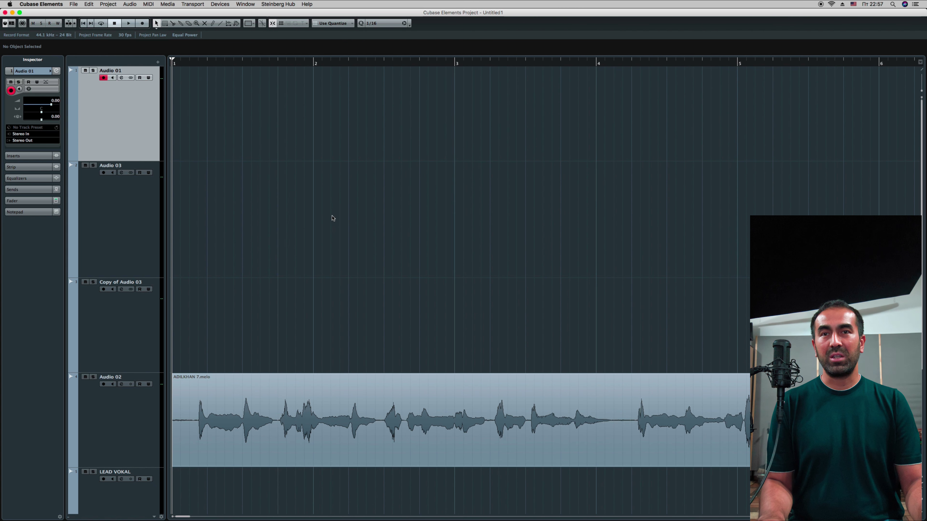
{"action": "left_click_drag", "start_coordinate": [128, 397], "coordinate": [129, 167]}
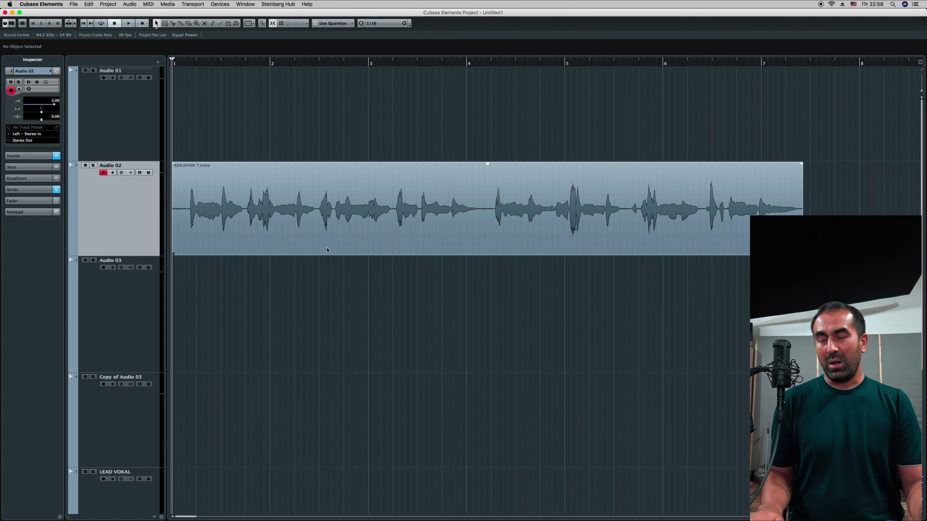
Split the vocal event at four points between bars 2 and 5 while staying in the Object Selection tool.
{"action": "left_click", "coordinate": [288, 223], "text": "alt"}
{"action": "left_click", "coordinate": [374, 224], "text": "alt"}
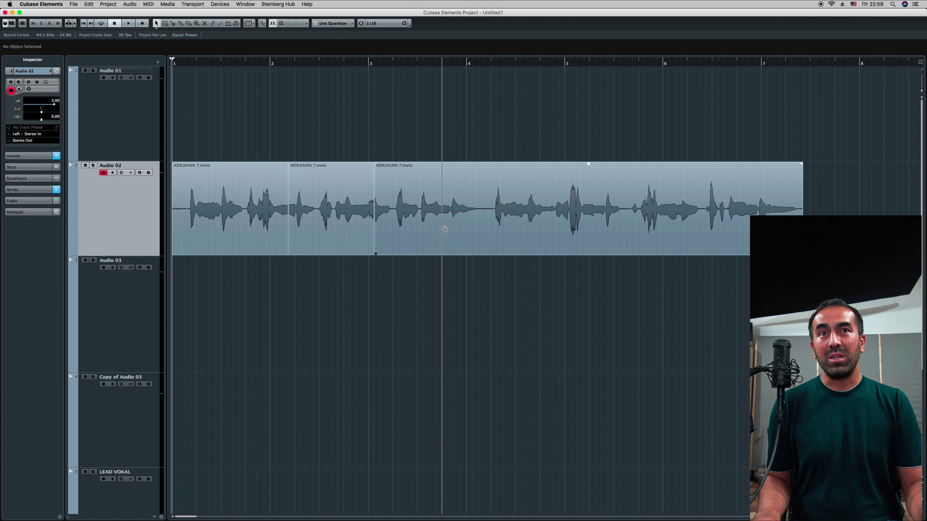
{"action": "left_click", "coordinate": [448, 226], "text": "alt"}
{"action": "left_click", "coordinate": [521, 231], "text": "alt"}
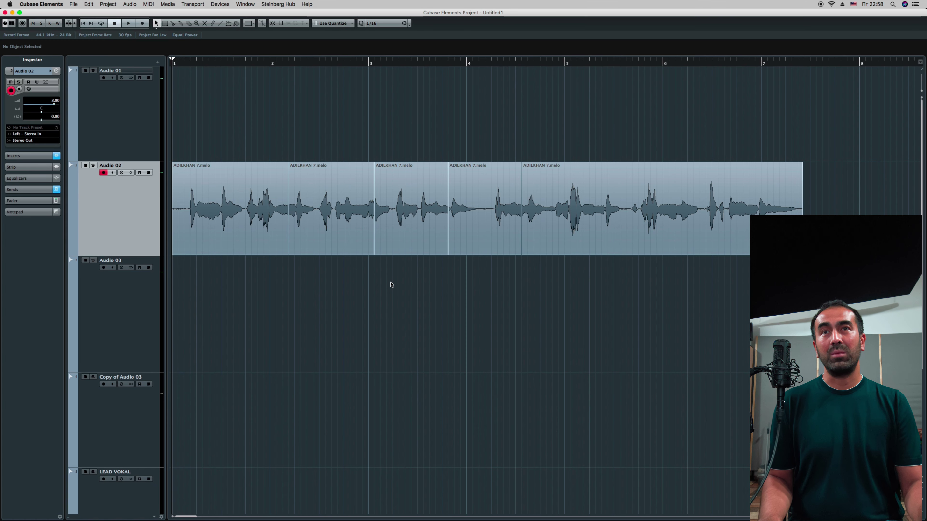
With Snap off, split the vocal on Audio 02 at ten more points between bars 3 and 7 using Object Selection.
{"action": "left_click", "coordinate": [407, 226], "text": "alt"}
{"action": "left_click", "coordinate": [490, 228], "text": "alt"}
{"action": "left_click", "coordinate": [463, 228], "text": "alt"}
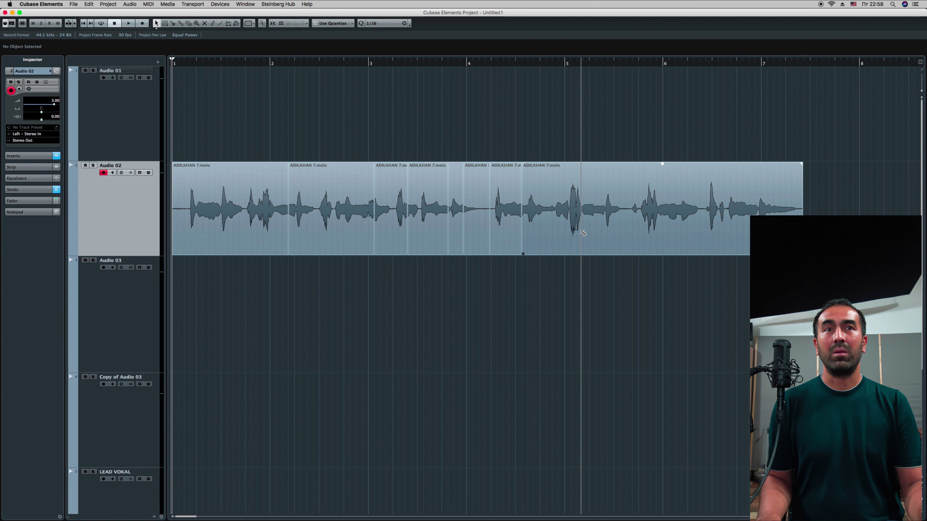
{"action": "left_click", "coordinate": [580, 233], "text": "alt"}
{"action": "left_click", "coordinate": [550, 230], "text": "alt"}
{"action": "left_click", "coordinate": [641, 230], "text": "alt"}
{"action": "left_click", "coordinate": [605, 230], "text": "alt"}
{"action": "left_click", "coordinate": [706, 233], "text": "alt"}
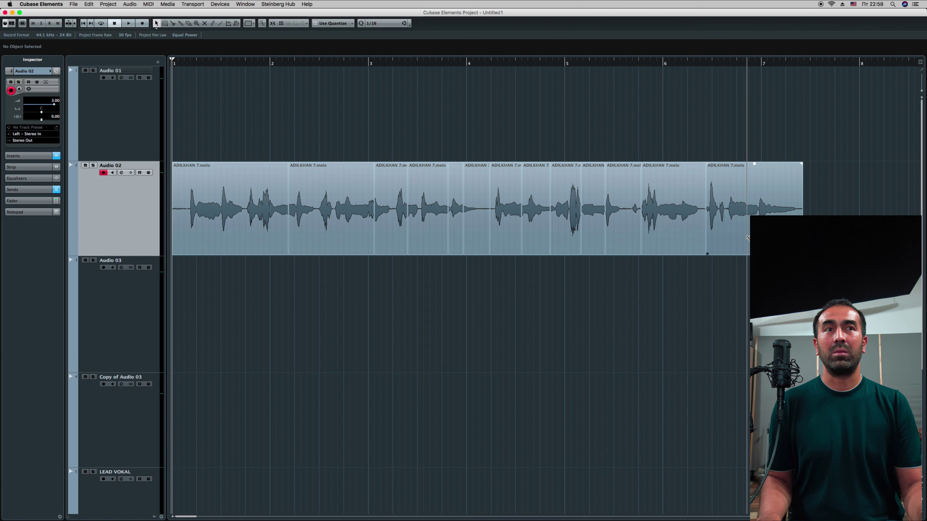
{"action": "left_click", "coordinate": [748, 238], "text": "alt"}
{"action": "left_click", "coordinate": [656, 230], "text": "alt"}
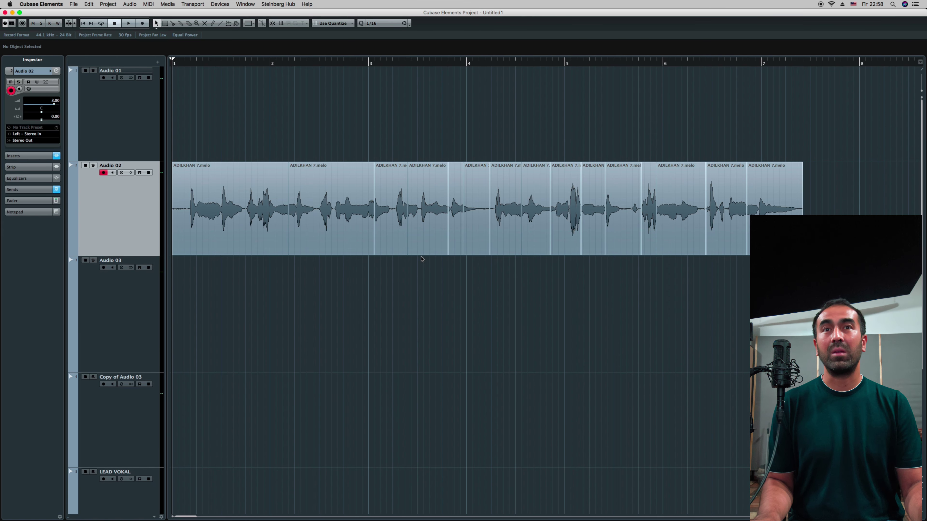
Undo the splits so that the vocal on Audio 02 is a single event again.
{"action": "key", "text": "super+z"}
{"action": "key", "text": "super+z"}
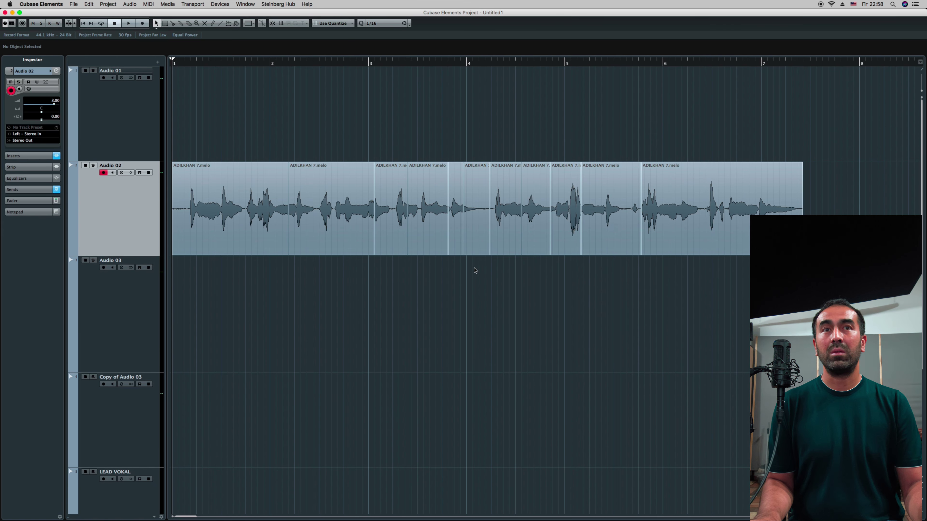
{"action": "key", "text": "super+z"}
{"action": "key", "text": "super+z"}
{"action": "key", "text": "super+z"}
{"action": "key", "text": "super+z"}
{"action": "key", "text": "super+z"}
{"action": "key", "text": "super+z"}
{"action": "key", "text": "super+z"}
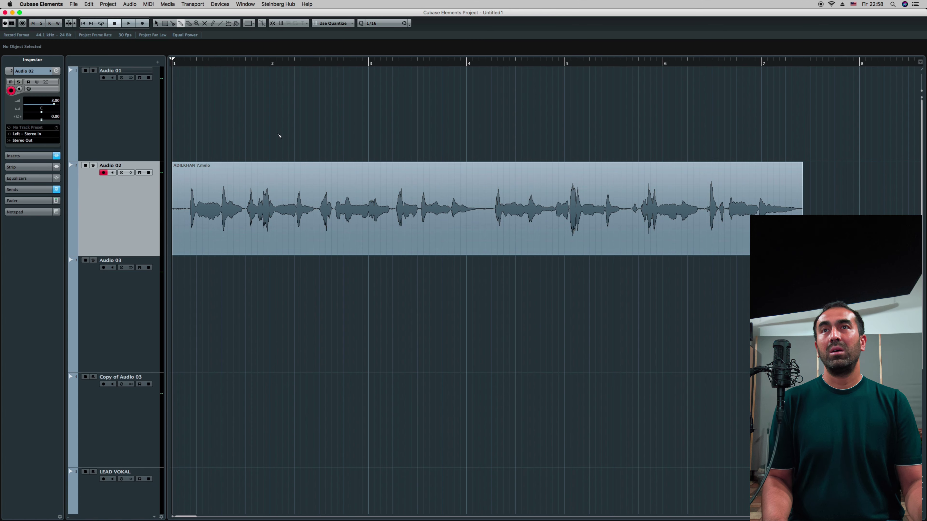
Delete the vocal event from Audio 02 and reduce that track's height to about half.
{"action": "left_click", "coordinate": [487, 163]}
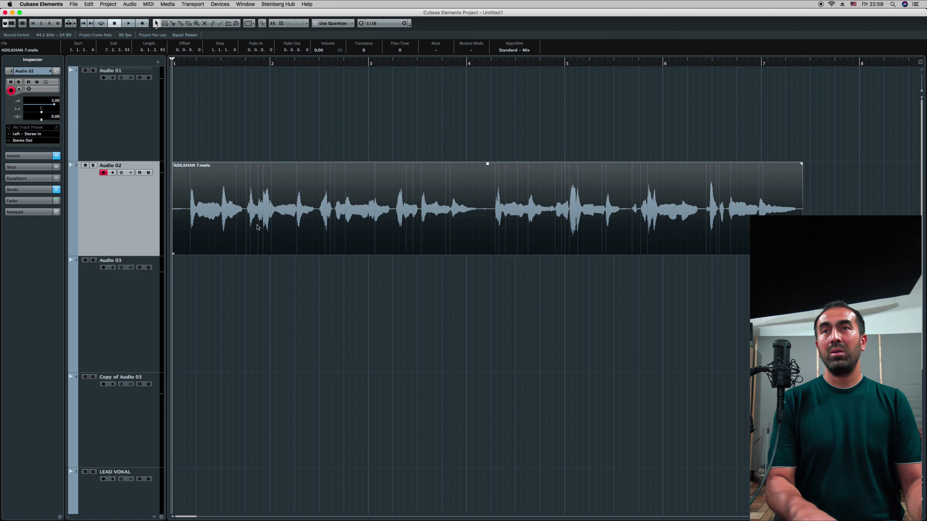
{"action": "key", "text": "Delete"}
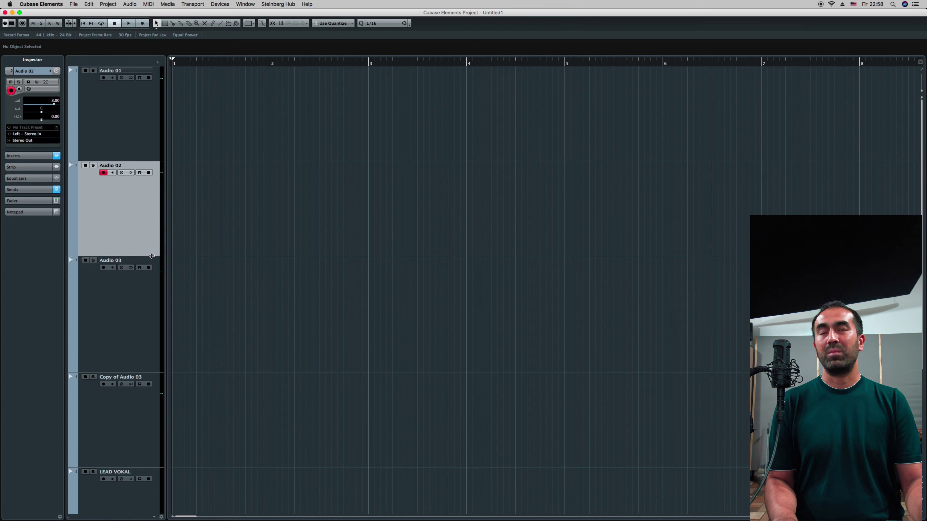
{"action": "left_click_drag", "start_coordinate": [153, 244], "coordinate": [155, 213]}
Add a MIDI track beneath Audio 01 and draw a part about one bar long on it, starting near 1.1.4.
{"action": "left_click", "coordinate": [145, 150]}
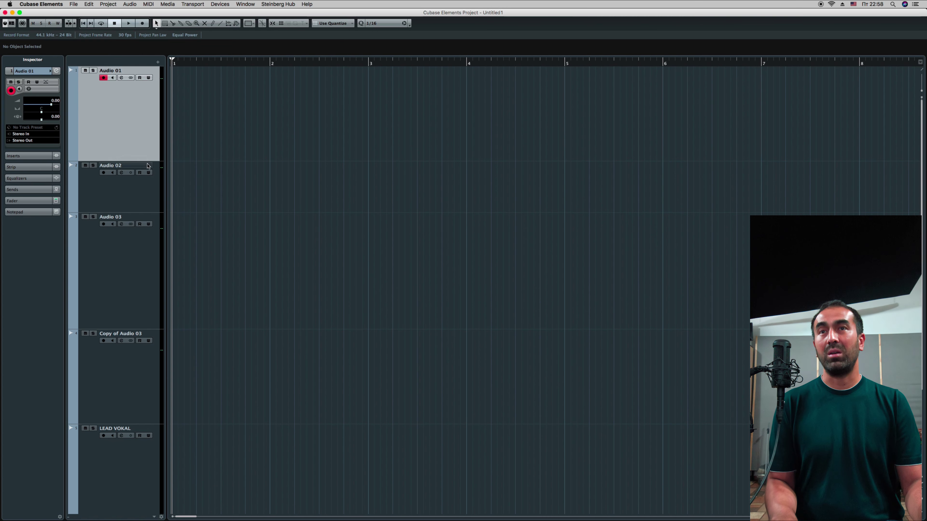
{"action": "left_click", "coordinate": [544, 152]}
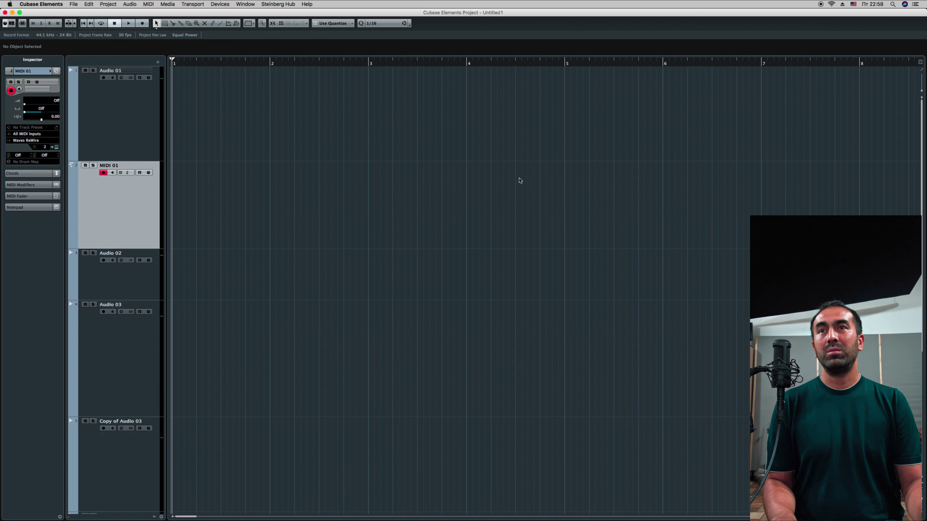
{"action": "right_click", "coordinate": [288, 184]}
{"action": "left_click", "coordinate": [349, 182]}
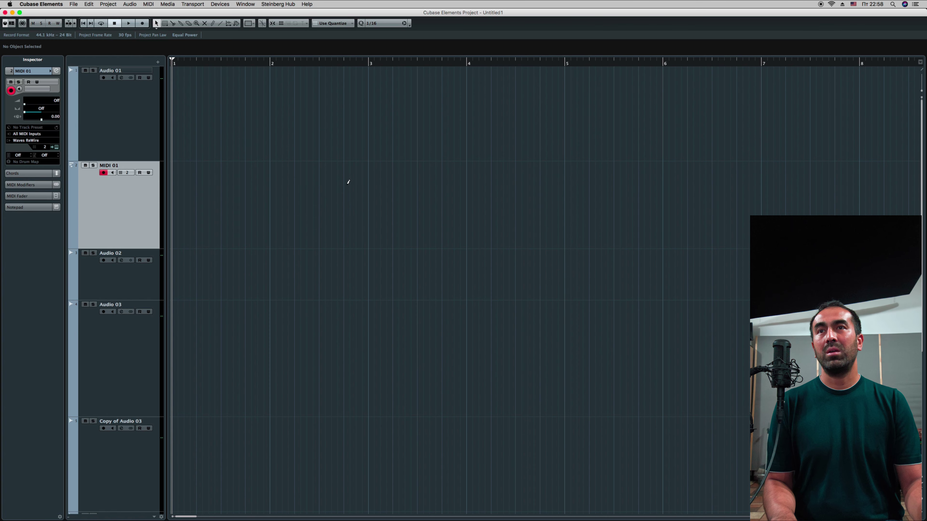
{"action": "left_click_drag", "start_coordinate": [193, 188], "coordinate": [311, 201]}
{"action": "key", "text": "1"}
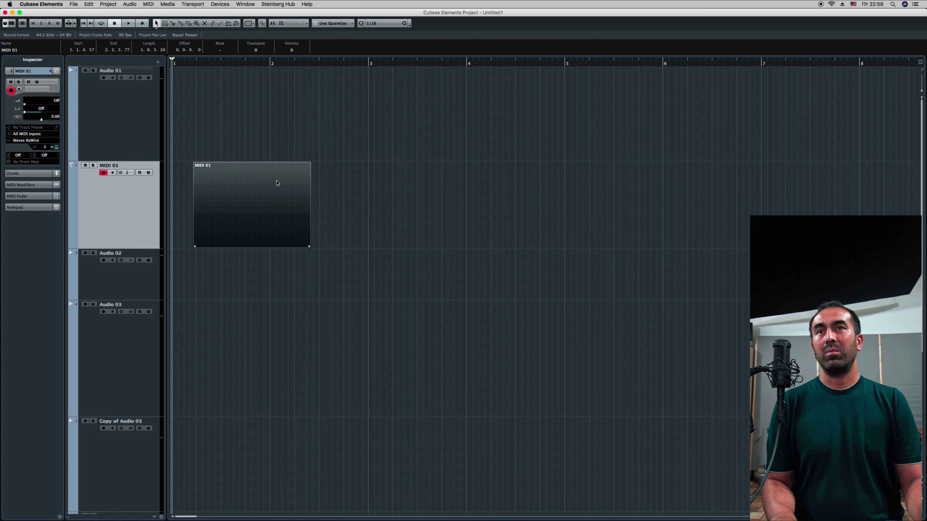
Draw two more parts on the MIDI 01 track, from about 4.4.4 to 6.2.4 and from about 8.4.2 to 11.1.2.
{"action": "right_click", "coordinate": [444, 204]}
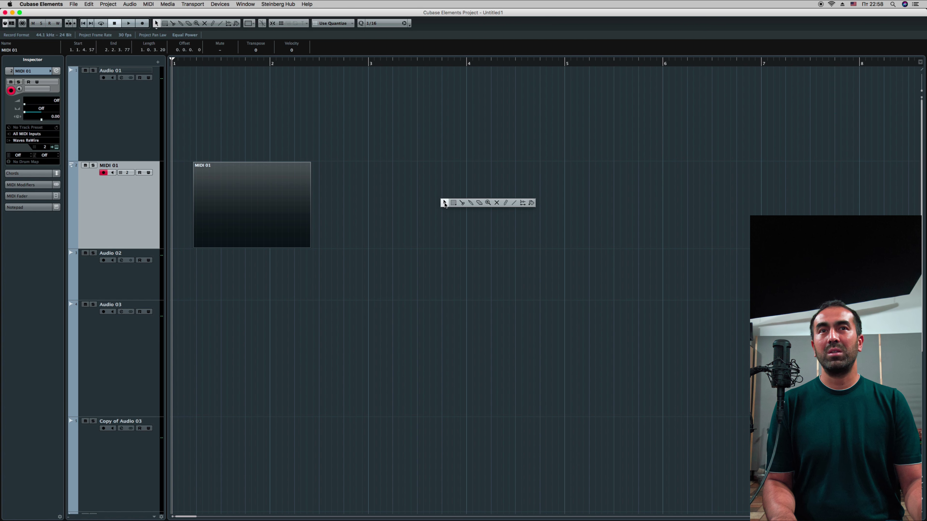
{"action": "left_click", "coordinate": [498, 202]}
{"action": "left_click_drag", "start_coordinate": [559, 205], "coordinate": [708, 195]}
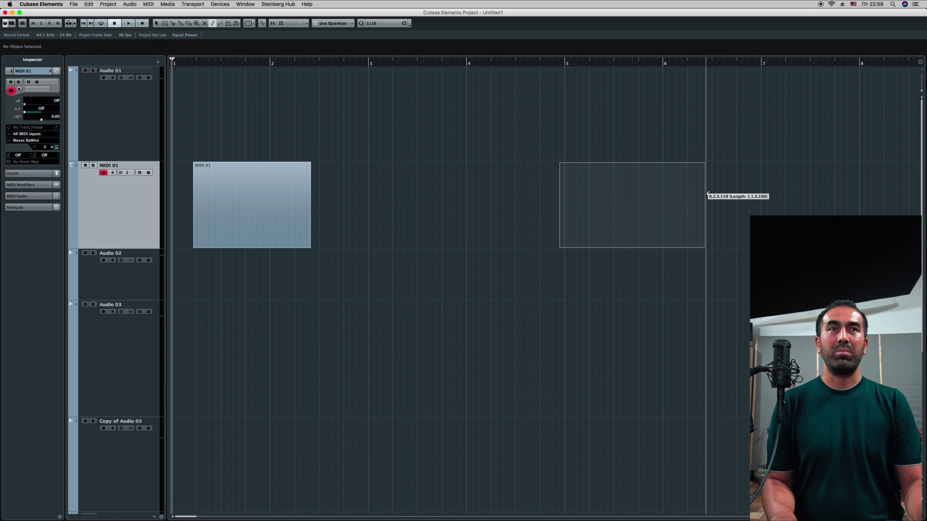
{"action": "key", "text": "g"}
{"action": "key", "text": "g"}
{"action": "key", "text": "g"}
{"action": "right_click", "coordinate": [607, 219]}
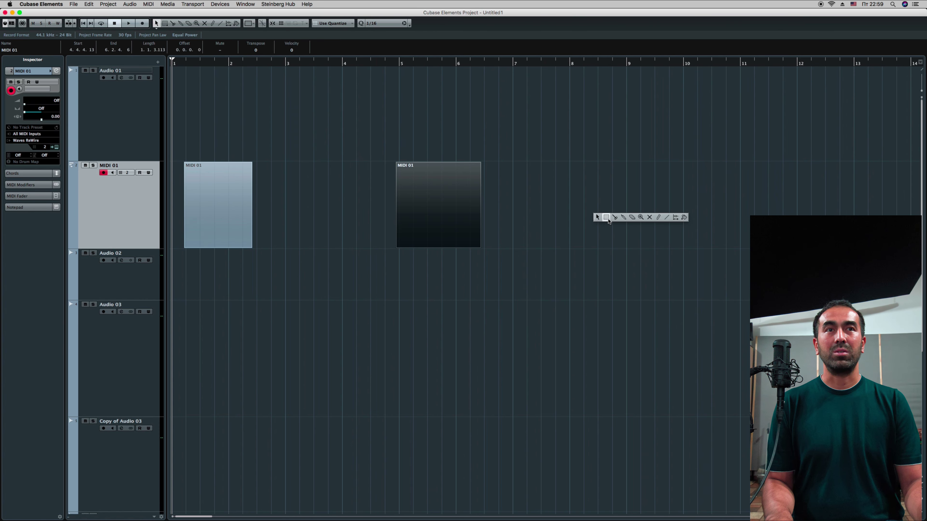
{"action": "left_click", "coordinate": [659, 217]}
{"action": "left_click_drag", "start_coordinate": [616, 204], "coordinate": [746, 207]}
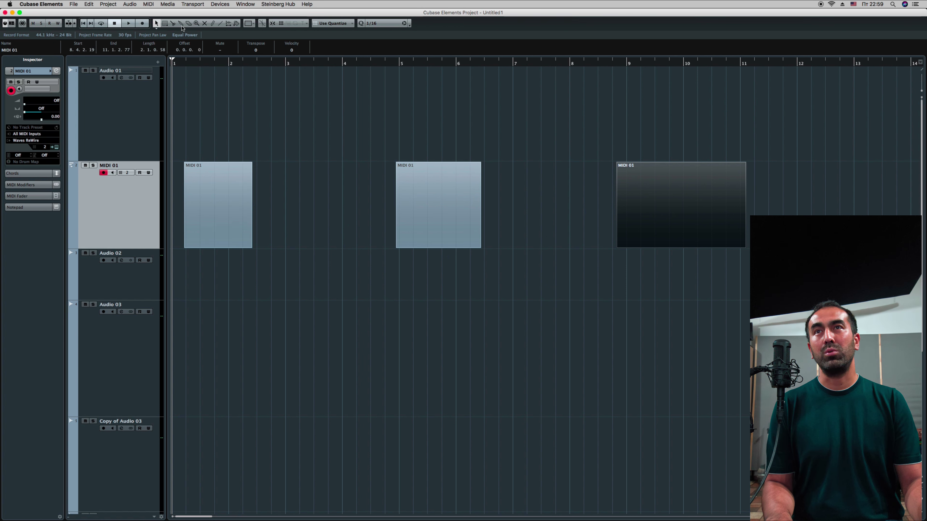
Select all three parts on MIDI 01 and merge them into one continuous part with the Glue tool.
{"action": "left_click", "coordinate": [182, 24]}
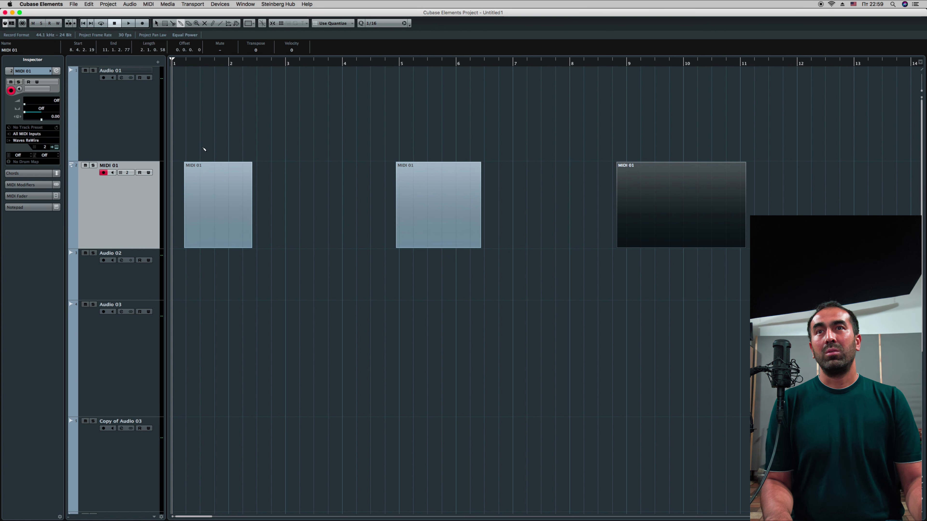
{"action": "left_click_drag", "start_coordinate": [191, 130], "coordinate": [658, 309]}
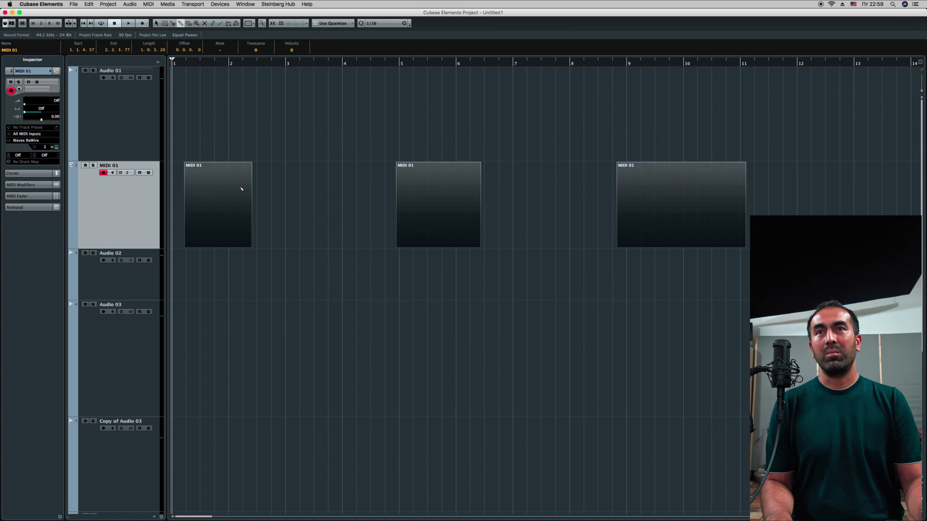
{"action": "left_click", "coordinate": [223, 187]}
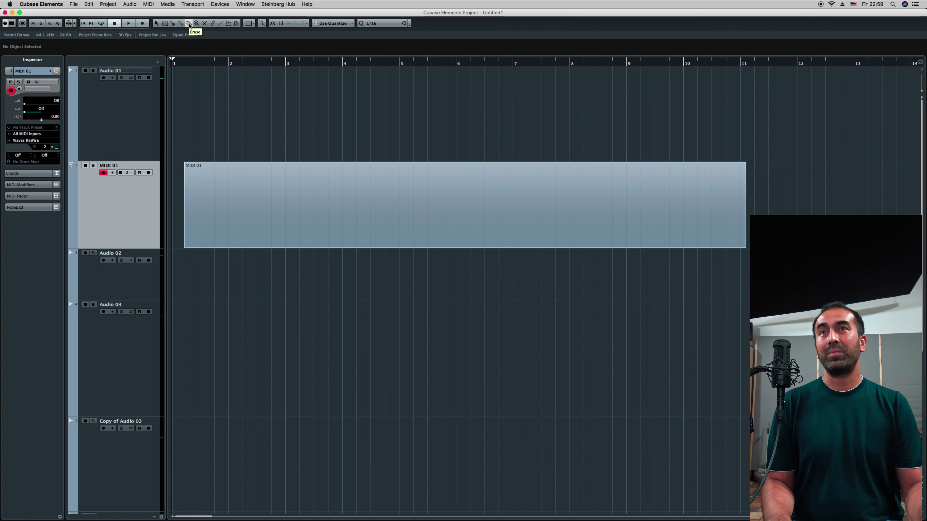
Delete the merged MIDI part and slightly reduce the height of the Audio 01 track.
{"action": "left_click", "coordinate": [209, 193]}
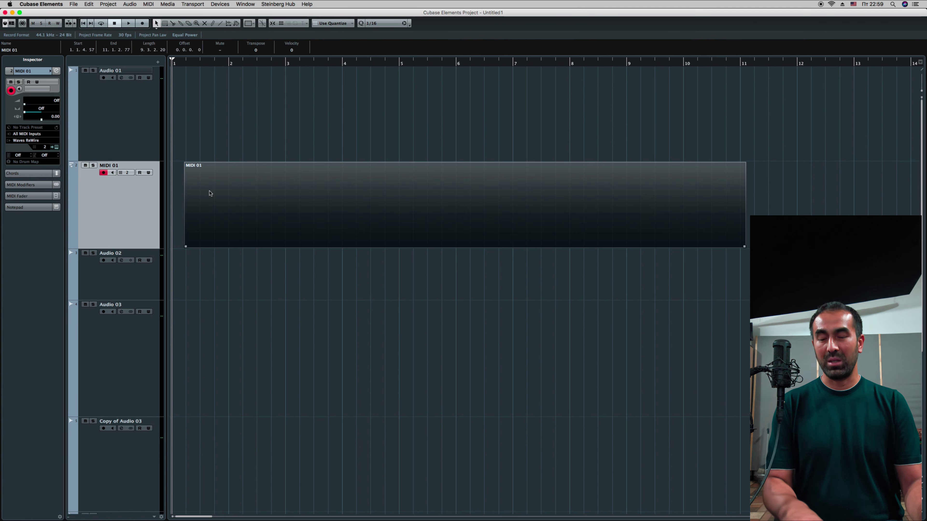
{"action": "key", "text": "Delete"}
{"action": "left_click", "coordinate": [159, 155]}
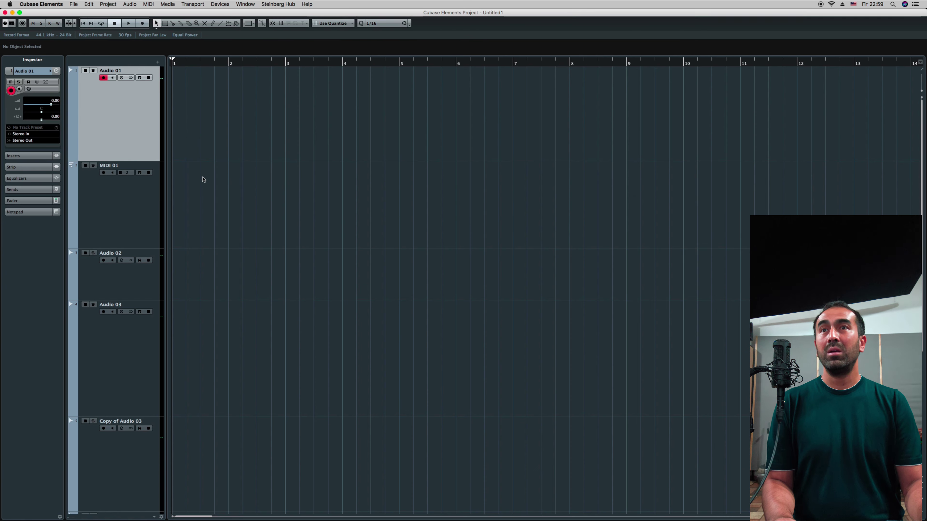
{"action": "left_click_drag", "start_coordinate": [154, 162], "coordinate": [154, 145]}
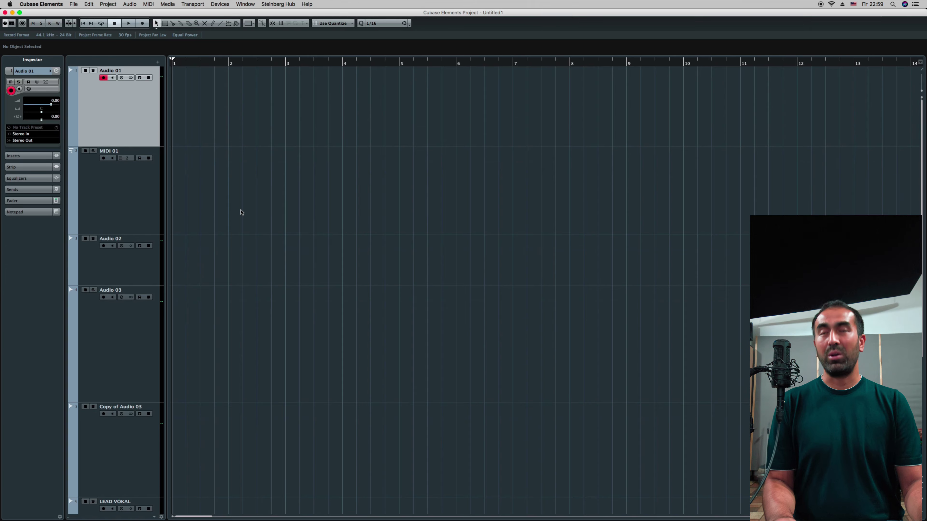
Import the audio file Алга++.wav onto the Audio 01 track at bar 1.
{"action": "key", "text": "super+i"}
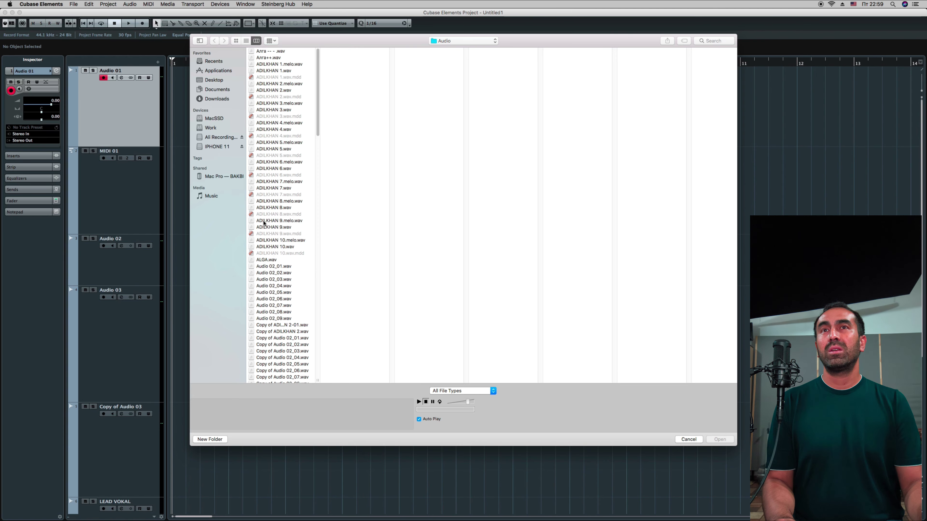
{"action": "left_click", "coordinate": [279, 60]}
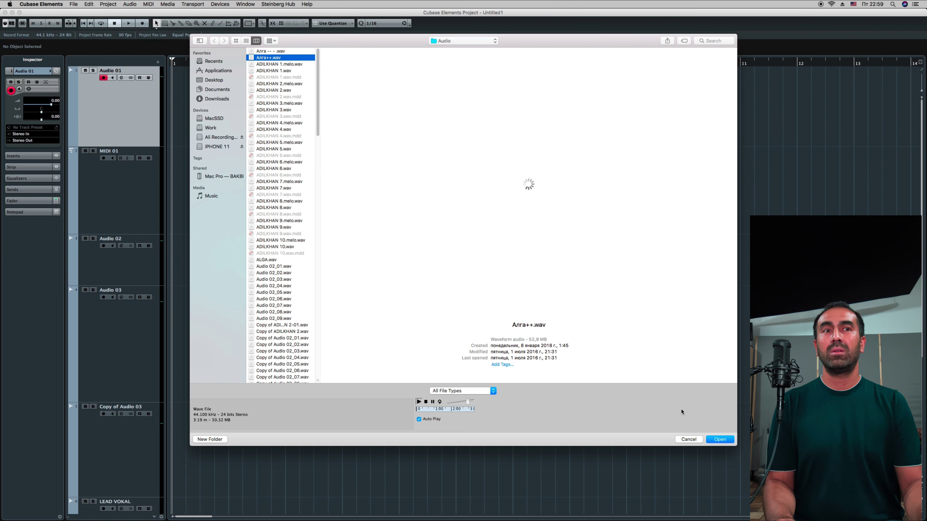
{"action": "left_click", "coordinate": [720, 439]}
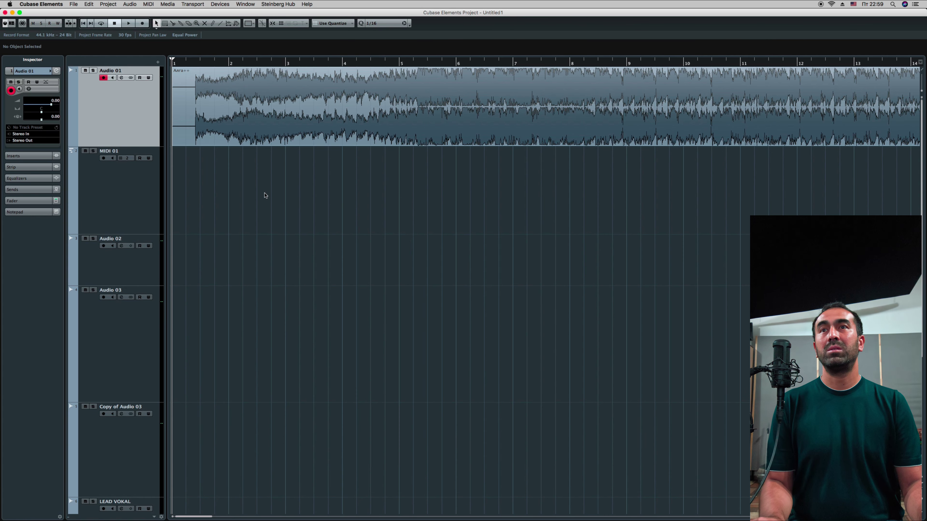
Play the imported audio from where its sound starts, slightly increase the Audio 01 track's height, and stop playback.
{"action": "left_click", "coordinate": [194, 65]}
{"action": "key", "text": "space"}
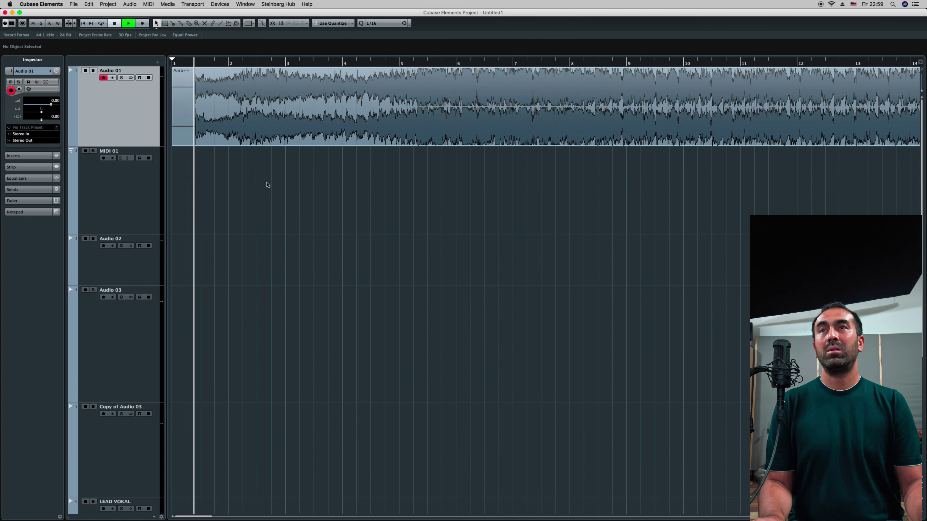
{"action": "key", "text": "g"}
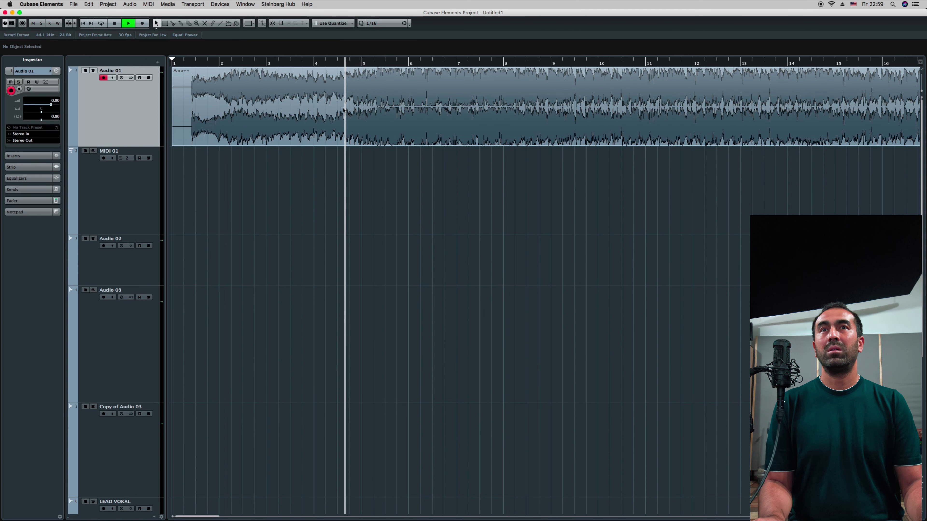
{"action": "key", "text": "g"}
{"action": "left_click_drag", "start_coordinate": [153, 148], "coordinate": [154, 155]}
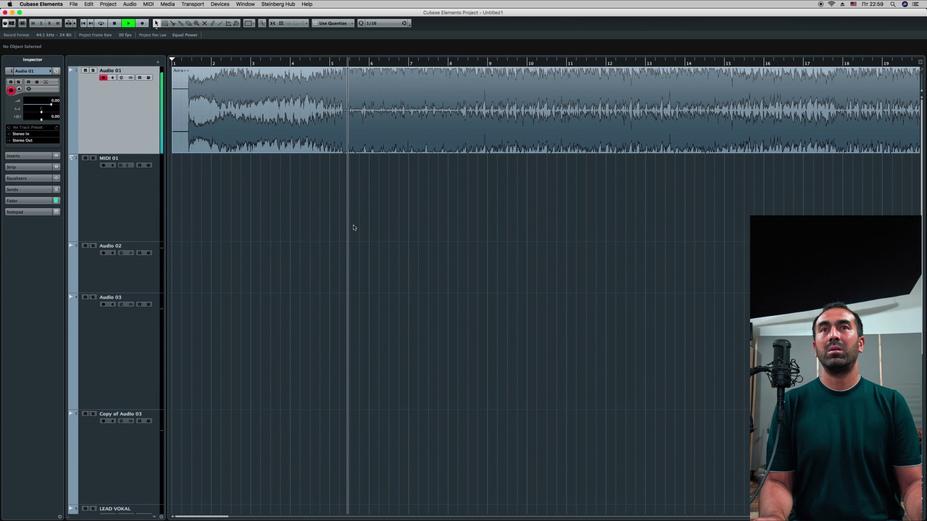
{"action": "scroll", "coordinate": [328, 235], "scroll_direction": "right", "scroll_amount": 4}
{"action": "scroll", "coordinate": [308, 242], "scroll_direction": "down", "scroll_amount": 1}
{"action": "key", "text": "g"}
{"action": "key", "text": "g"}
{"action": "scroll", "coordinate": [411, 193], "scroll_direction": "up", "scroll_amount": 1}
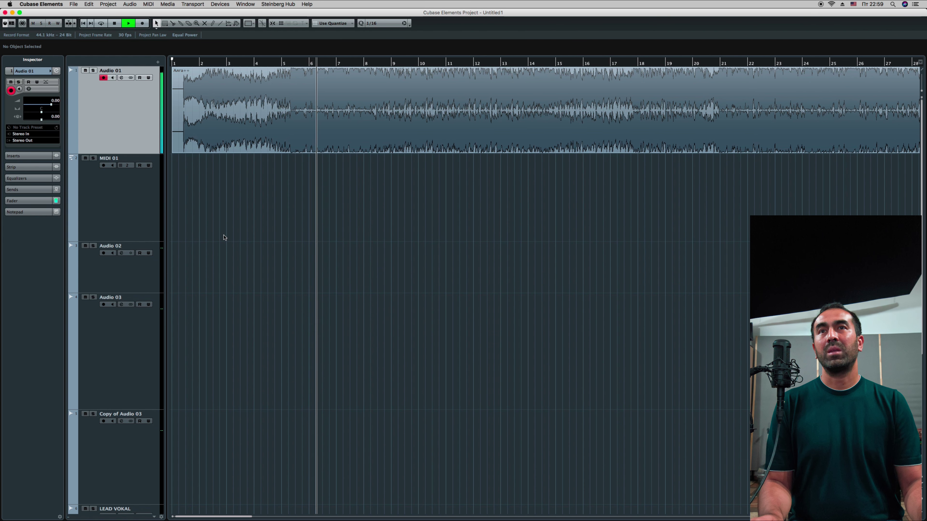
{"action": "key", "text": "space"}
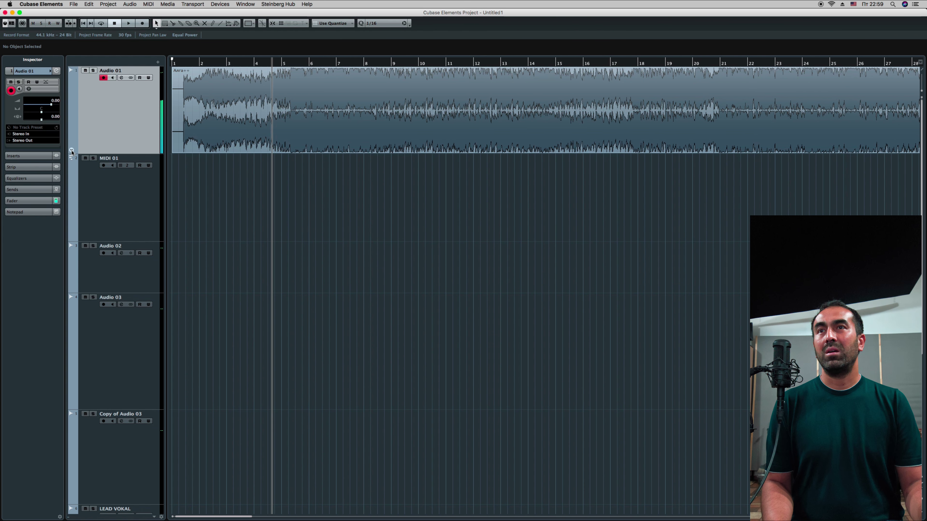
Show the Volume automation lane beneath Audio 01 and activate the Draw tool on it.
{"action": "left_click", "coordinate": [72, 151]}
{"action": "left_click", "coordinate": [119, 209]}
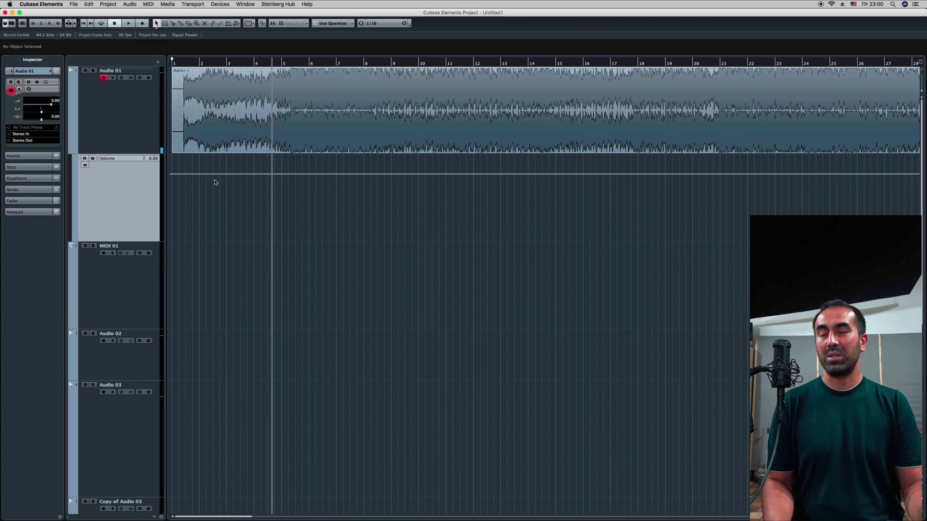
{"action": "key", "text": "h"}
{"action": "key", "text": "h"}
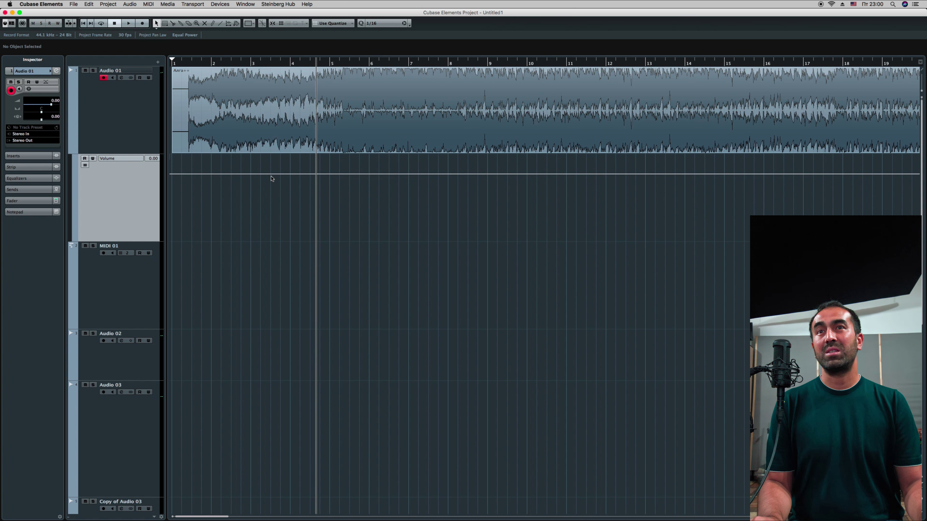
{"action": "right_click", "coordinate": [209, 178]}
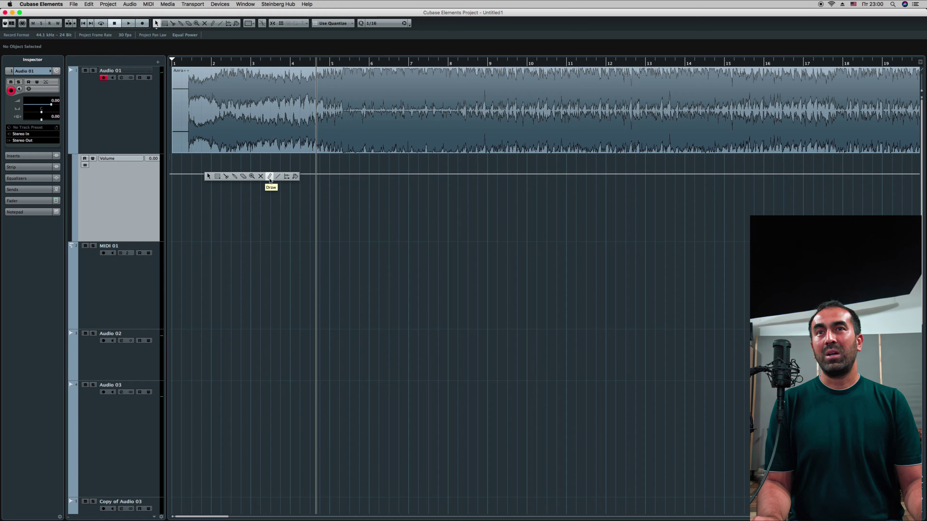
{"action": "left_click", "coordinate": [270, 177]}
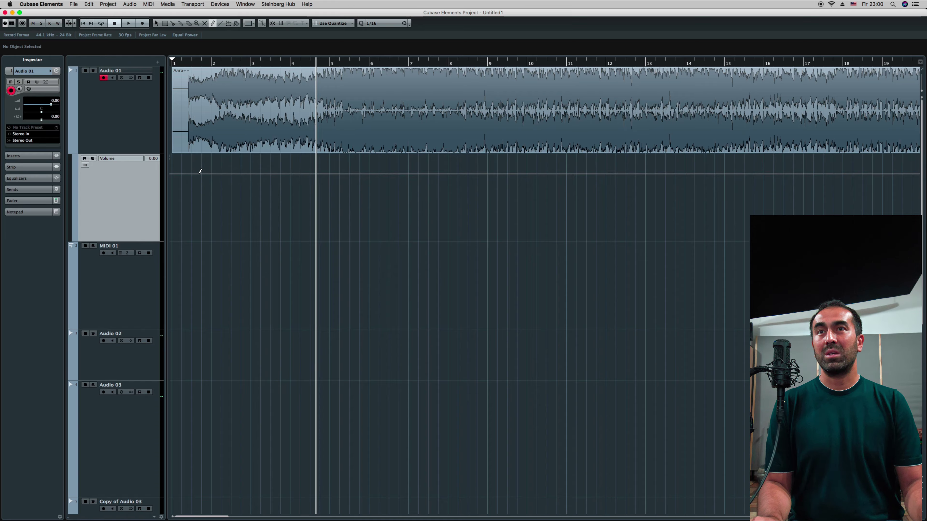
Draw a stepped downward volume curve from about the middle of bar 1 to the middle of bar 5, and undo it.
{"action": "mouse_move", "coordinate": [192, 174]}
{"action": "left_mouse_down"}
{"action": "mouse_move", "coordinate": [267, 184]}
{"action": "mouse_move", "coordinate": [294, 206]}
{"action": "mouse_move", "coordinate": [354, 222]}
{"action": "left_mouse_up"}
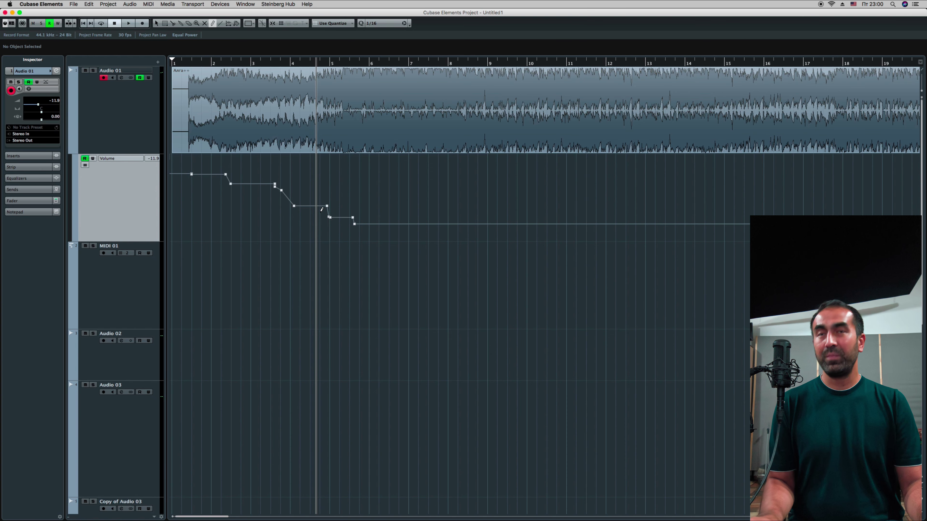
{"action": "key", "text": "super+z"}
{"action": "key", "text": "super+z"}
{"action": "key", "text": "super+z"}
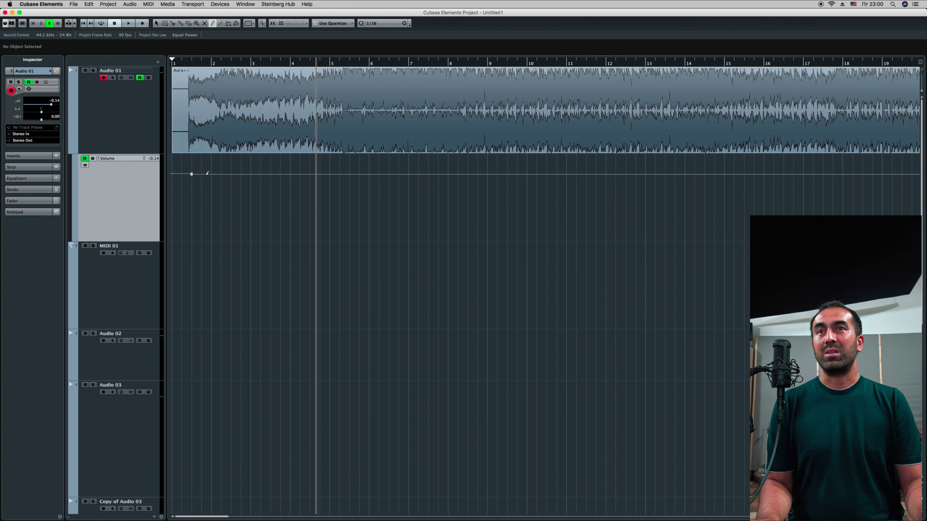
Draw a volume fade from about beat 2.2 down to about -33 dB at bar 3, and play it back from bar 1.
{"action": "left_click_drag", "start_coordinate": [223, 174], "coordinate": [254, 230]}
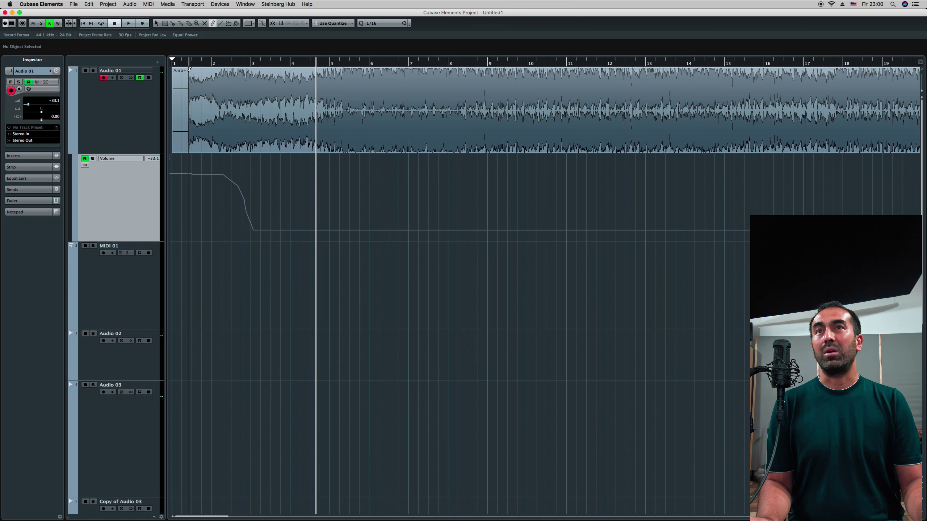
{"action": "left_click", "coordinate": [180, 65]}
{"action": "key", "text": "space"}
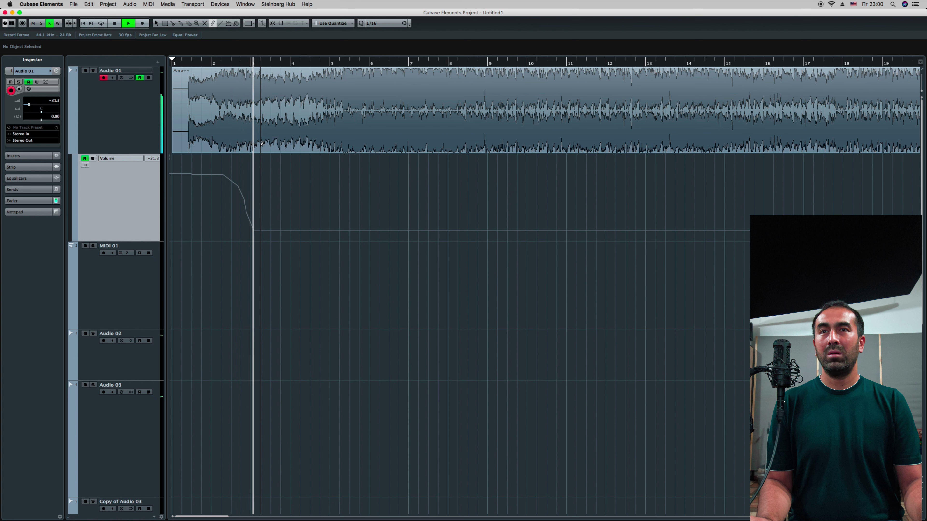
{"action": "key", "text": "space"}
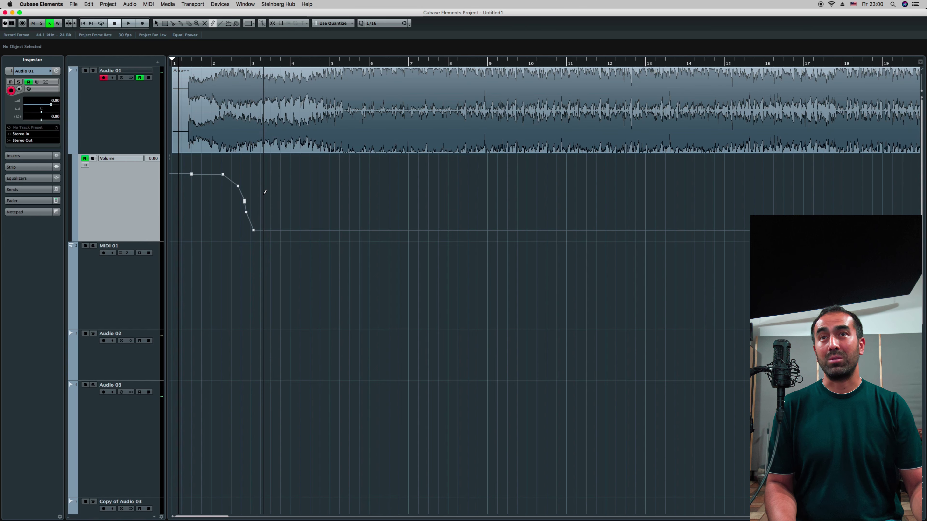
Remove the lowest volume automation point, at about bar 3, with the Erase tool.
{"action": "right_click", "coordinate": [265, 191]}
{"action": "left_click", "coordinate": [265, 192]}
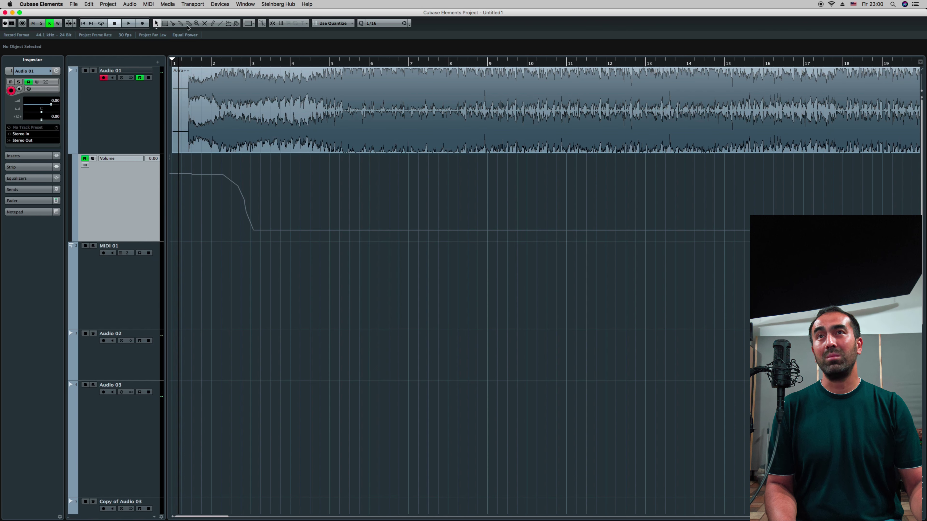
{"action": "left_click", "coordinate": [189, 24]}
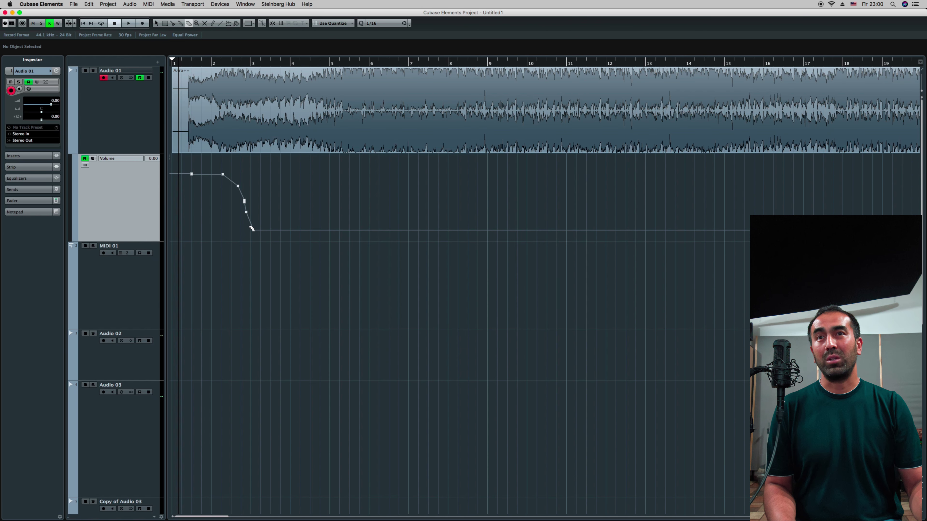
{"action": "left_click", "coordinate": [255, 230]}
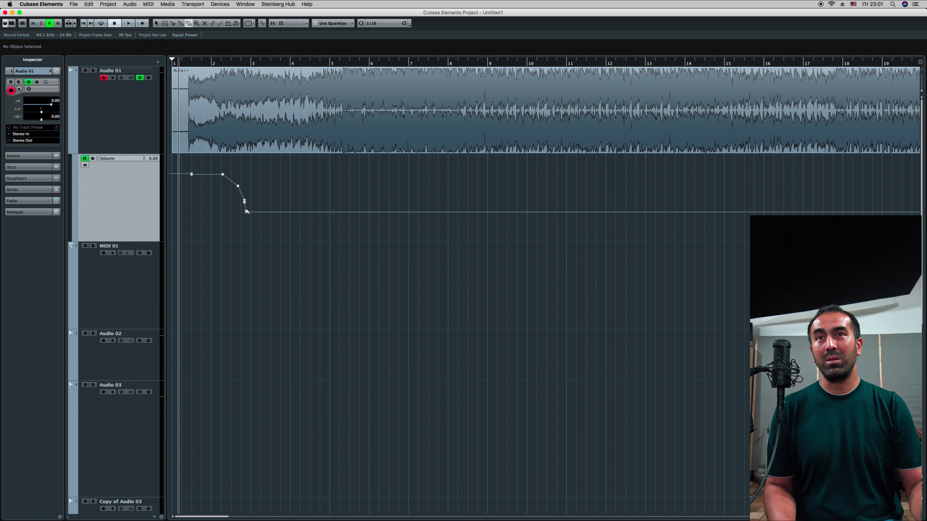
Erase the next volume automation point of the fade, just before bar 3 on the Audio 01 lane.
{"action": "key", "text": "h"}
{"action": "key", "text": "h"}
{"action": "key", "text": "h"}
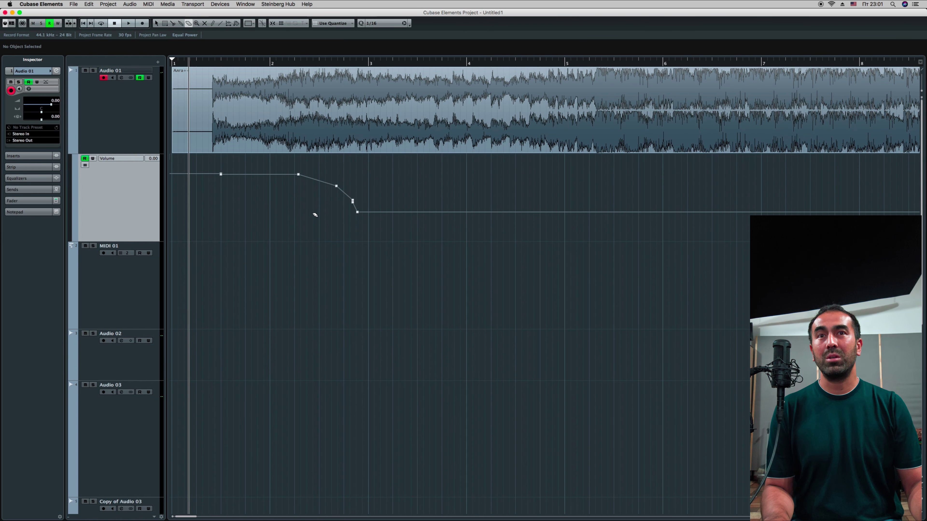
{"action": "left_click_drag", "start_coordinate": [315, 215], "coordinate": [374, 220]}
{"action": "left_click", "coordinate": [369, 213]}
{"action": "key", "text": "h"}
{"action": "key", "text": "h"}
{"action": "scroll", "coordinate": [497, 236], "scroll_direction": "right", "scroll_amount": 10}
{"action": "key", "text": "Delete"}
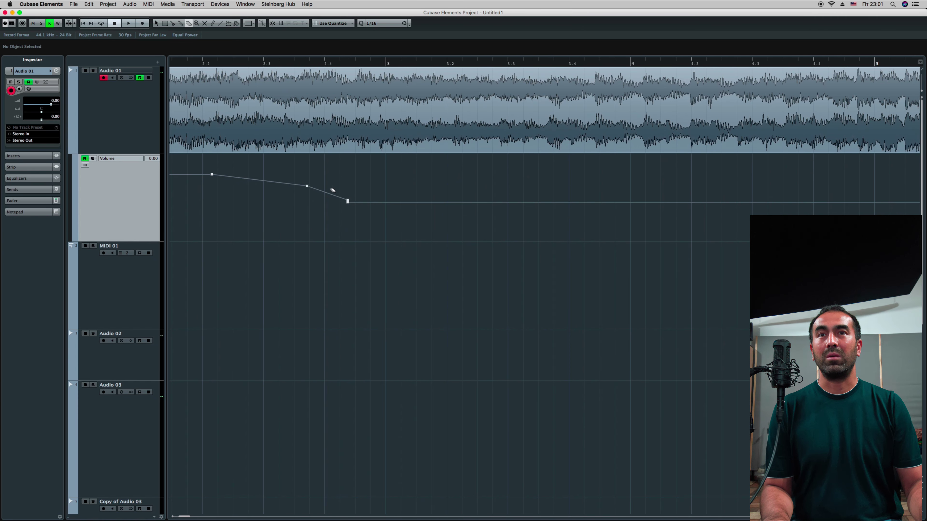
Erase the remaining points of the volume fade between beat 2.2 and bar 3, keeping only the point in bar 1.
{"action": "left_click_drag", "start_coordinate": [307, 187], "coordinate": [356, 213]}
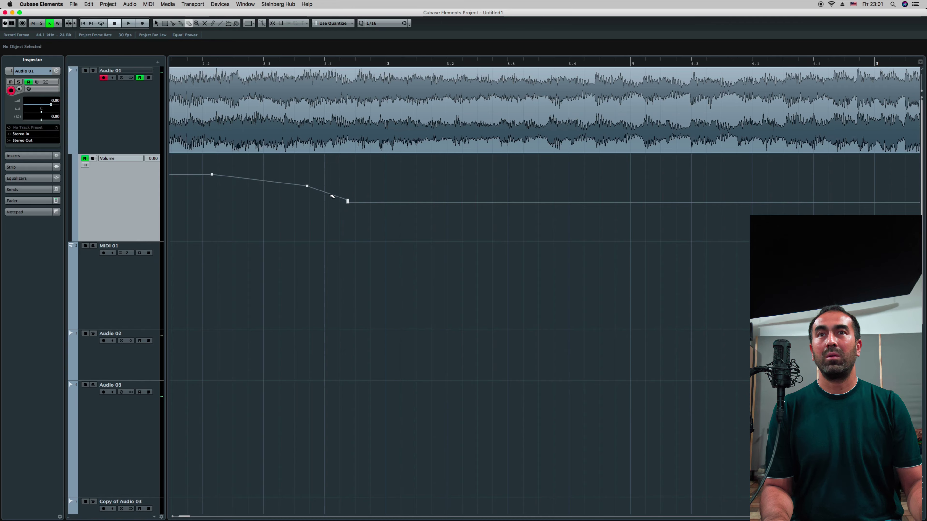
{"action": "left_click", "coordinate": [308, 186]}
{"action": "scroll", "coordinate": [308, 187], "scroll_direction": "up", "scroll_amount": 3}
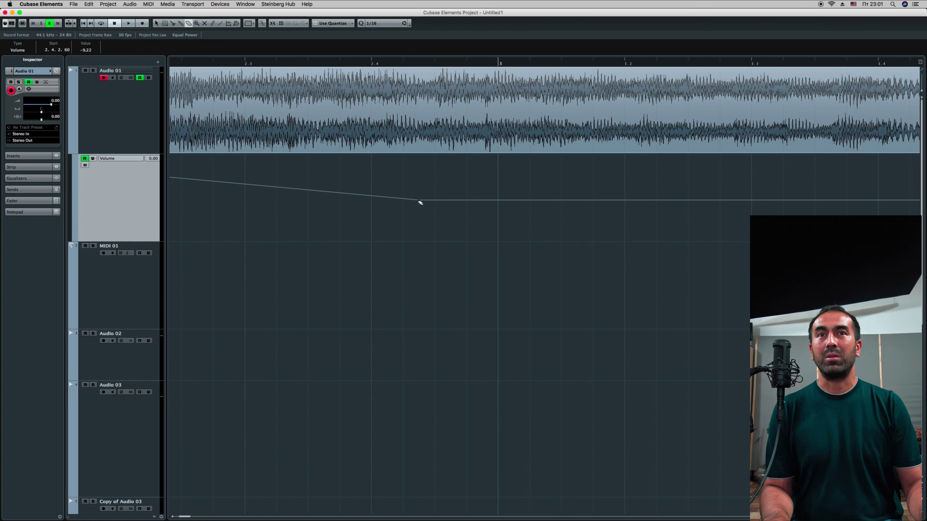
{"action": "left_click", "coordinate": [419, 201]}
{"action": "scroll", "coordinate": [310, 224], "scroll_direction": "down", "scroll_amount": 4}
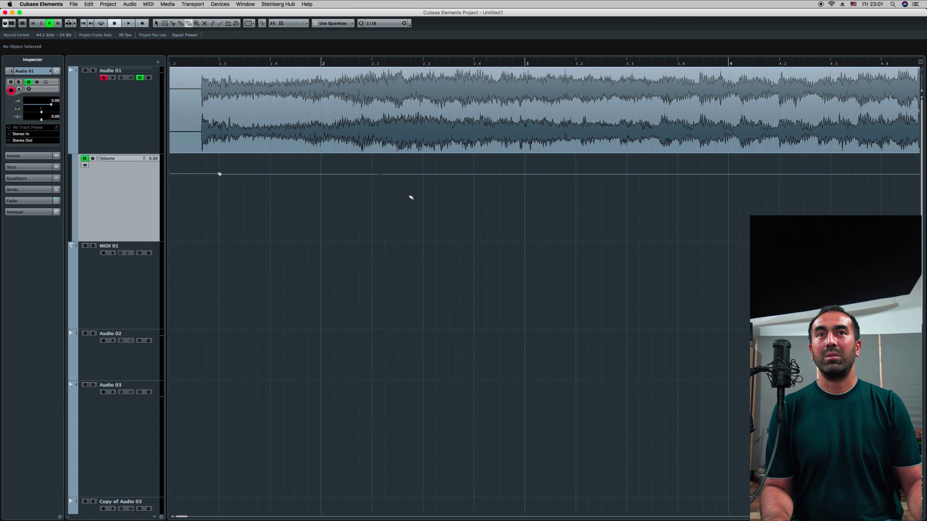
Erase the leftover volume automation point near beat 2.2 on the Audio 01 lane.
{"action": "left_click", "coordinate": [381, 176]}
{"action": "left_click", "coordinate": [382, 176]}
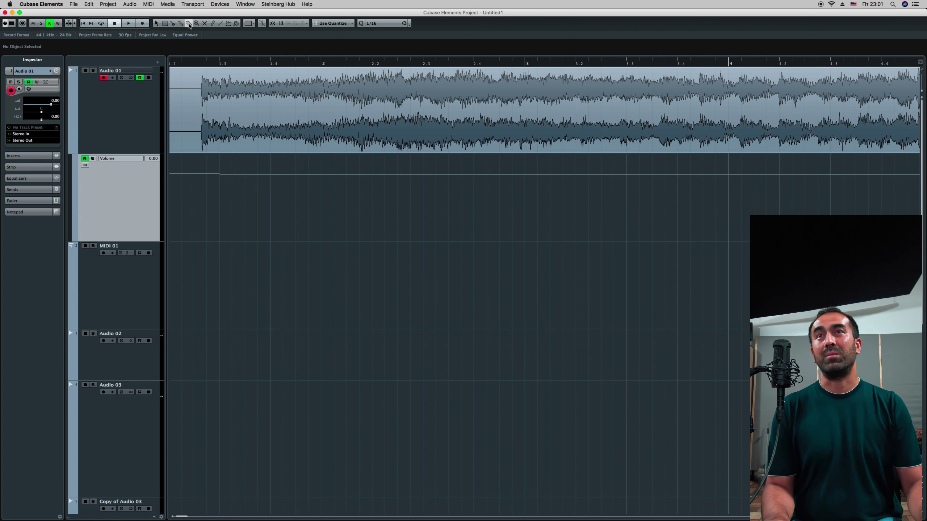
Zoom in closely on the Audio 01 waveform around bar 6 with the Zoom tool.
{"action": "key", "text": "g"}
{"action": "key", "text": "g"}
{"action": "key", "text": "g"}
{"action": "key", "text": "g"}
{"action": "key", "text": "g"}
{"action": "key", "text": "g"}
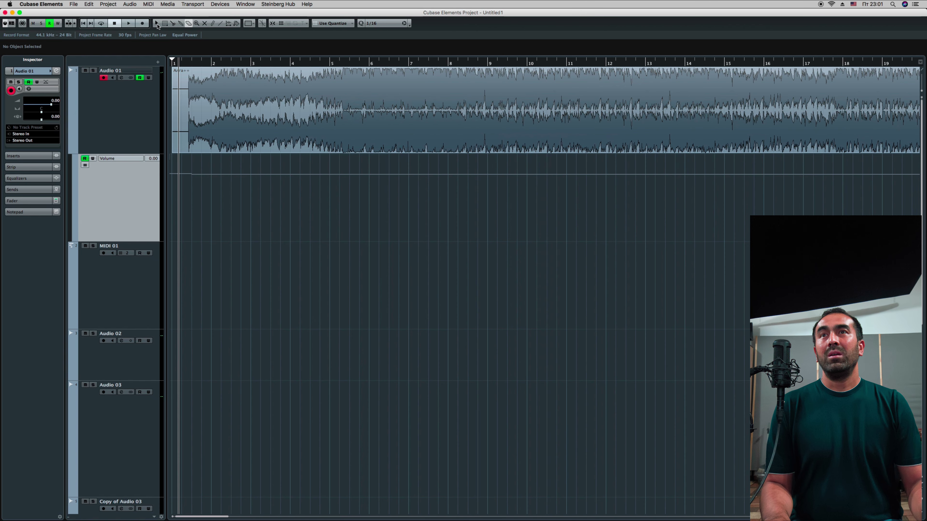
{"action": "left_click", "coordinate": [155, 23]}
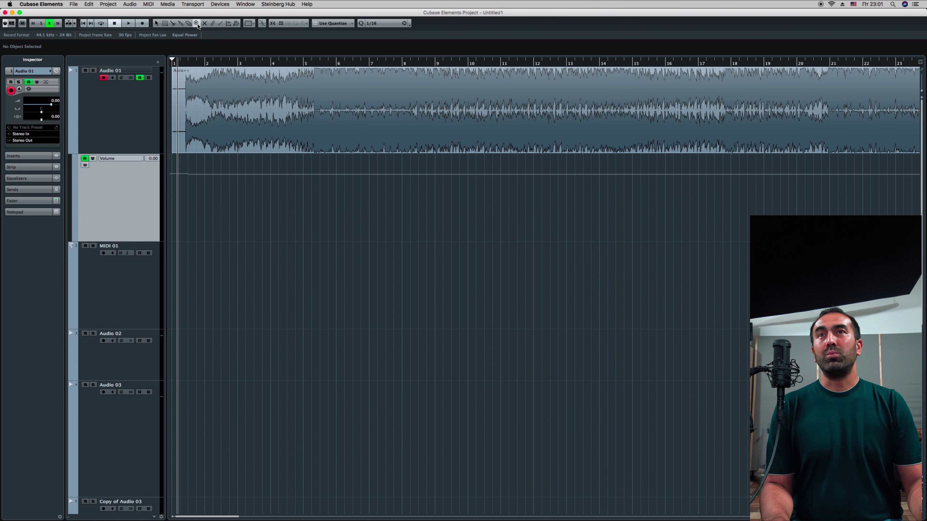
{"action": "key", "text": "g"}
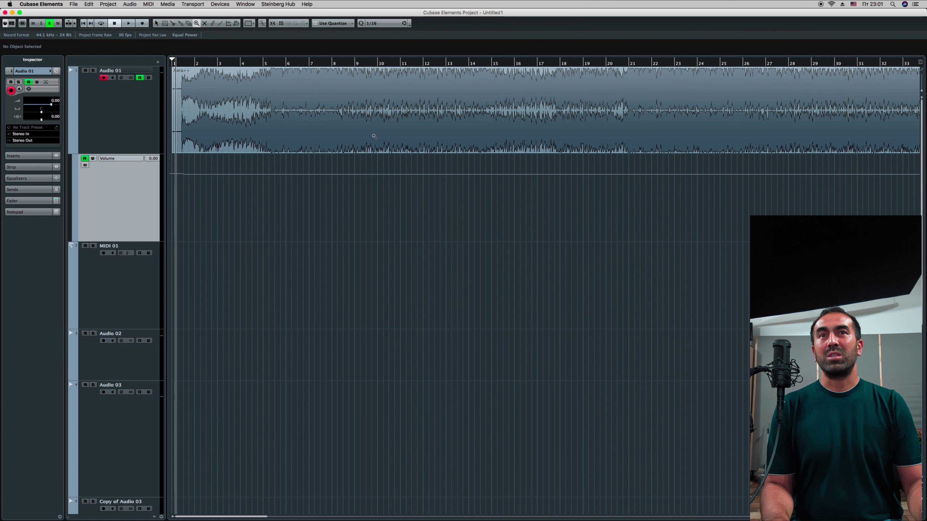
{"action": "left_click", "coordinate": [374, 137]}
{"action": "left_click", "coordinate": [379, 148]}
{"action": "left_click", "coordinate": [543, 137]}
{"action": "left_click", "coordinate": [525, 128]}
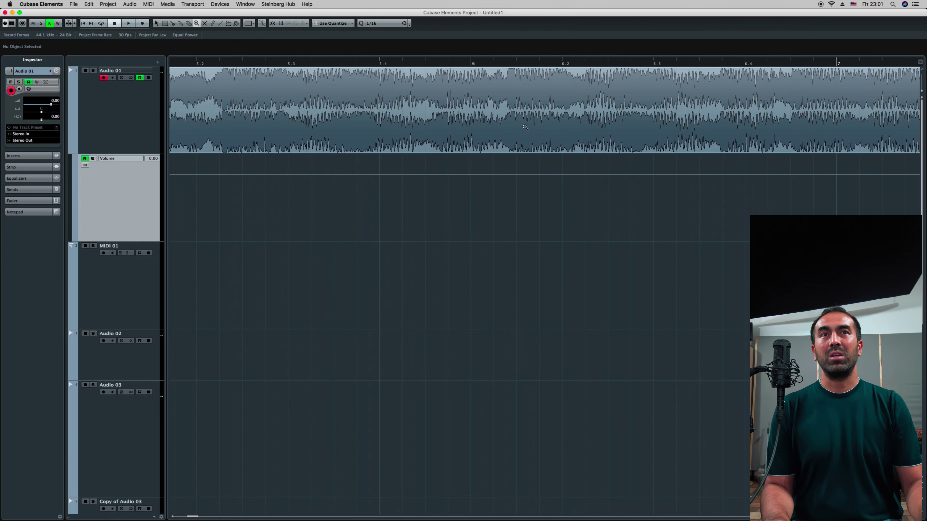
{"action": "left_click", "coordinate": [525, 127]}
{"action": "left_click", "coordinate": [651, 128]}
Zoom the timeline back out from bar 6 until about bars 1 to 24 are in view.
{"action": "key", "text": "g"}
{"action": "key", "text": "g"}
{"action": "key", "text": "g"}
{"action": "key", "text": "g"}
{"action": "key", "text": "g"}
{"action": "key", "text": "g"}
{"action": "key", "text": "g"}
{"action": "key", "text": "g"}
{"action": "key", "text": "g"}
{"action": "key", "text": "g"}
{"action": "key", "text": "g"}
{"action": "key", "text": "g"}
{"action": "key", "text": "g"}
{"action": "key", "text": "g"}
{"action": "key", "text": "g"}
{"action": "key", "text": "g"}
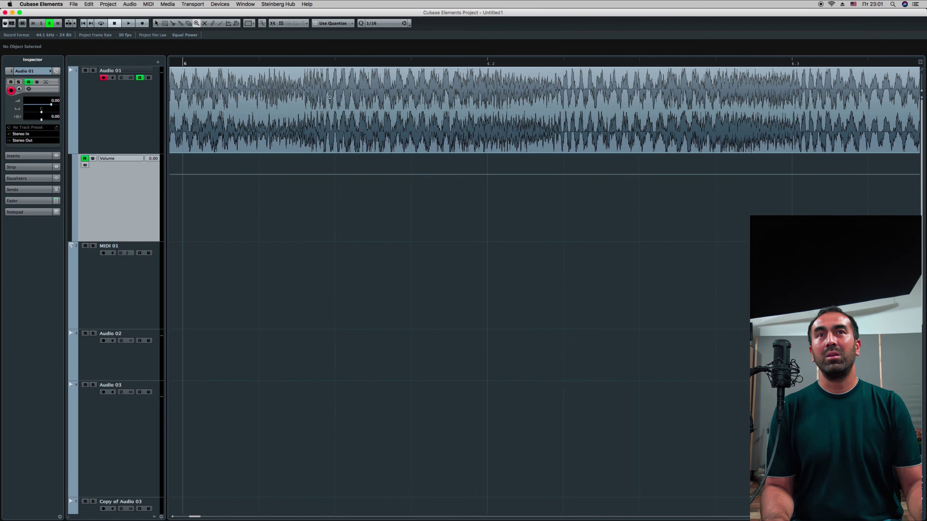
{"action": "key", "text": "g"}
{"action": "key", "text": "g"}
{"action": "key", "text": "g"}
{"action": "key", "text": "g"}
{"action": "key", "text": "g"}
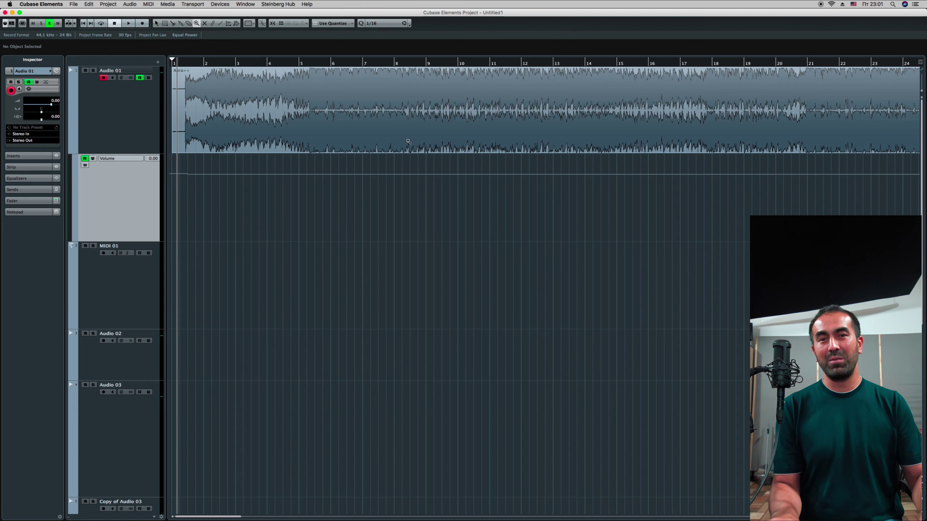
Mute the whole Audio 01 event with the Mute tool.
{"action": "key", "text": "g"}
{"action": "key", "text": "g"}
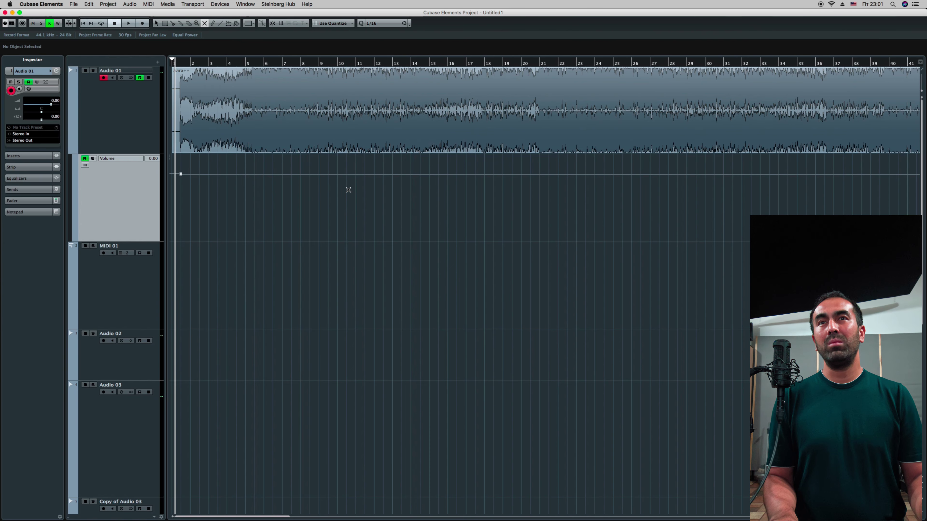
{"action": "key", "text": "g"}
{"action": "key", "text": "g"}
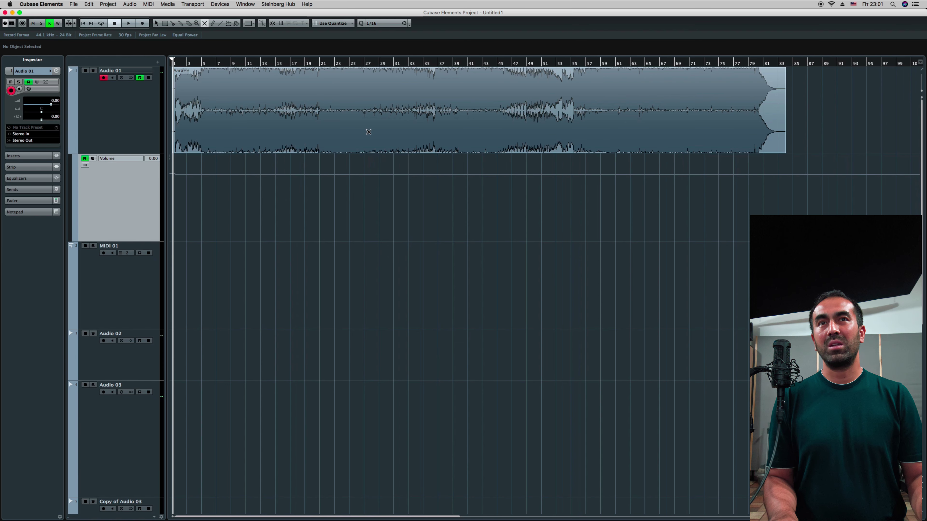
{"action": "left_click", "coordinate": [396, 148]}
{"action": "left_click", "coordinate": [395, 290]}
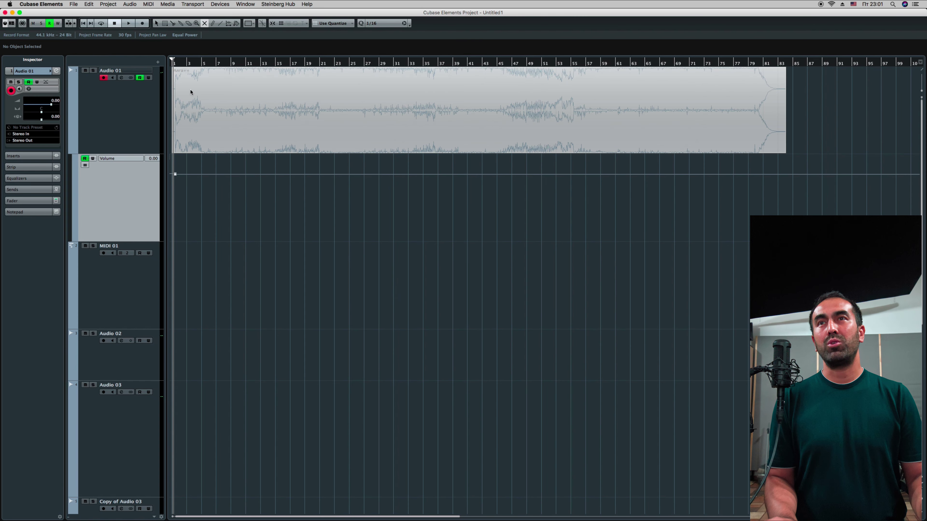
Unmute the Audio 01 event with the Mute tool and play it back briefly from bar 1.
{"action": "left_click", "coordinate": [191, 74]}
{"action": "key", "text": "space"}
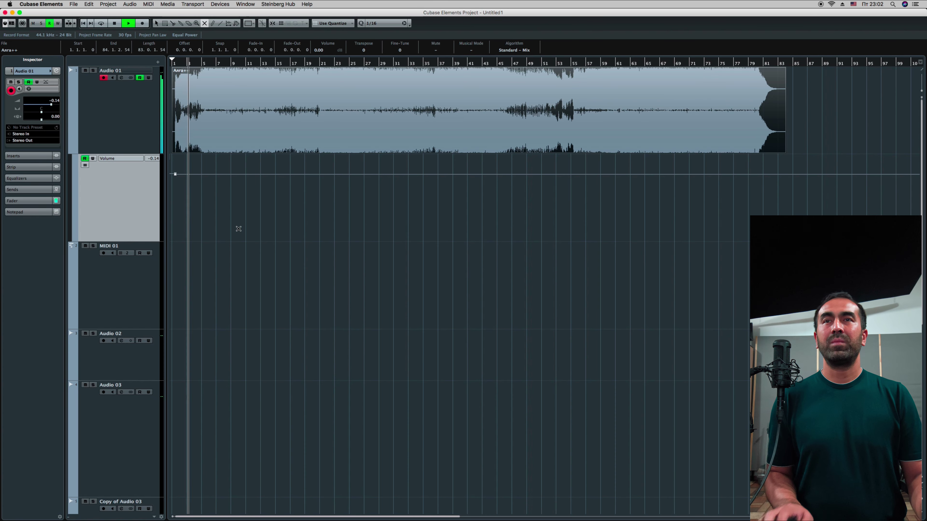
{"action": "key", "text": "space"}
Mute the Audio 01 event again and play the project briefly to check for silence.
{"action": "left_click", "coordinate": [297, 133]}
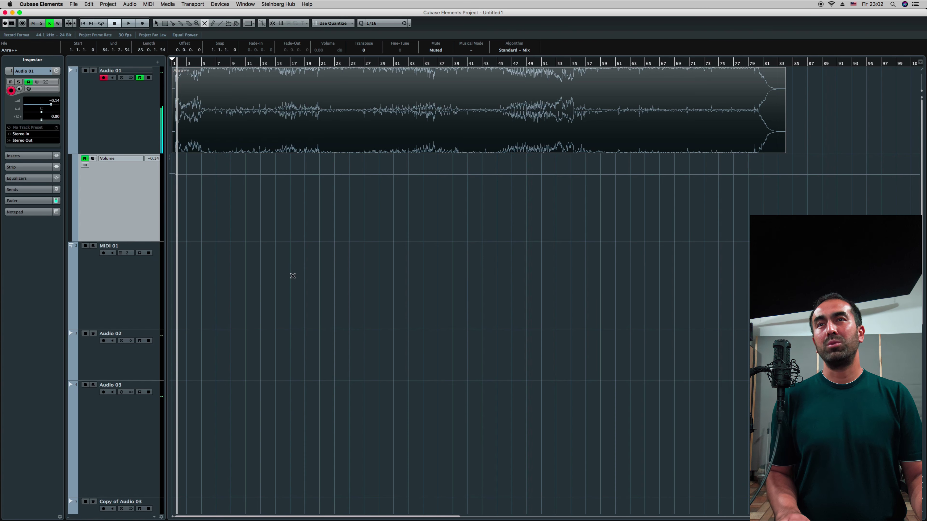
{"action": "key", "text": "space"}
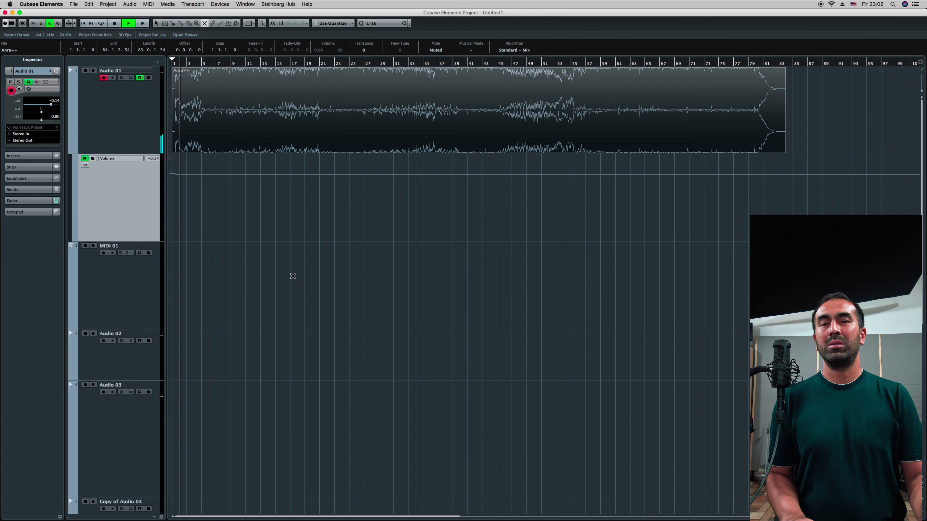
{"action": "key", "text": "space"}
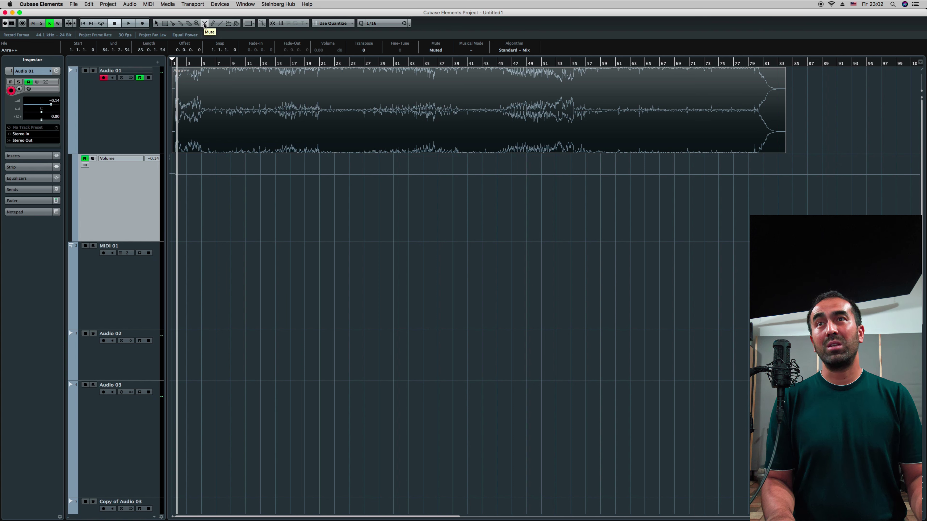
Select the muted Audio 01 event with the Object Selection tool, unmute it and play it back briefly.
{"action": "left_click", "coordinate": [156, 23]}
{"action": "left_click", "coordinate": [319, 230]}
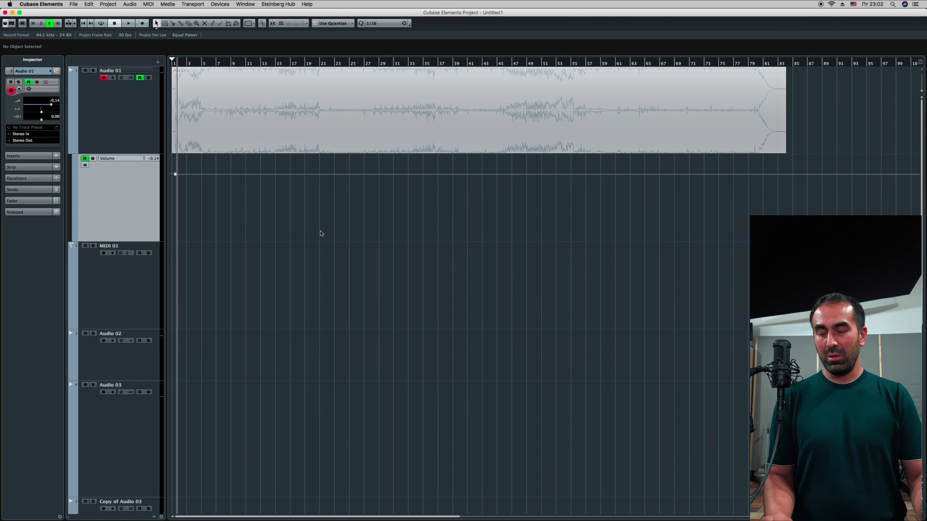
{"action": "left_click", "coordinate": [352, 135]}
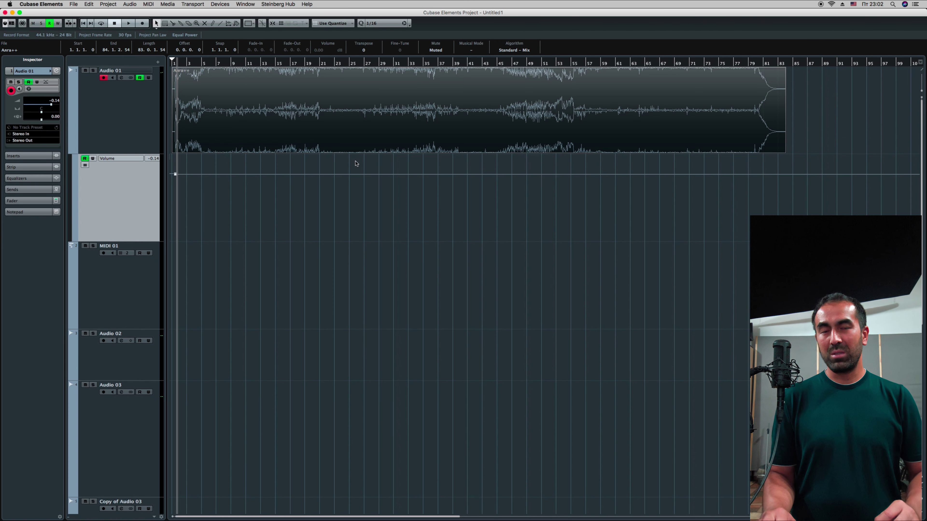
{"action": "key", "text": "shift+u"}
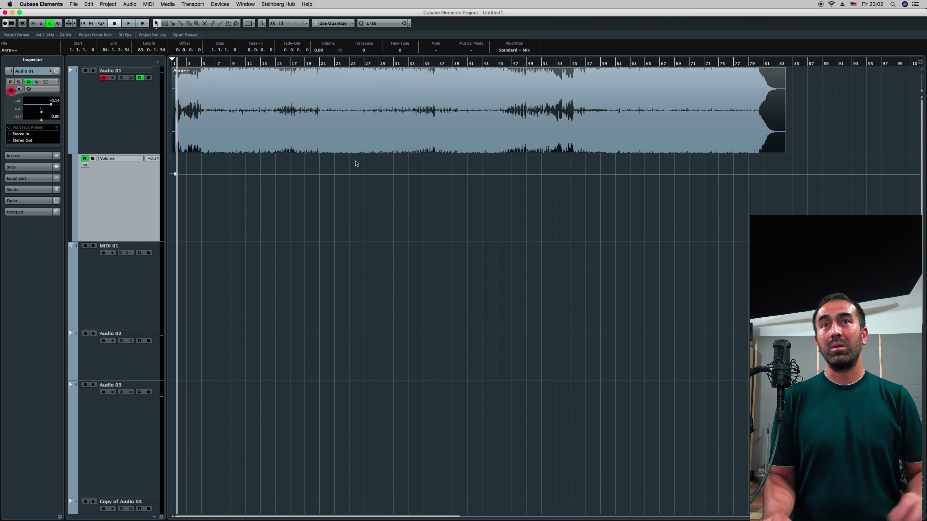
{"action": "key", "text": "space"}
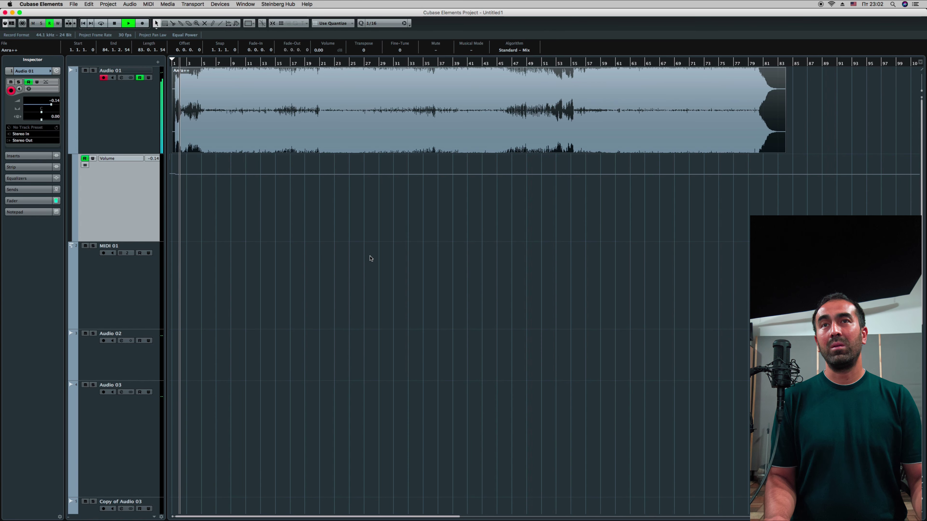
{"action": "key", "text": "space"}
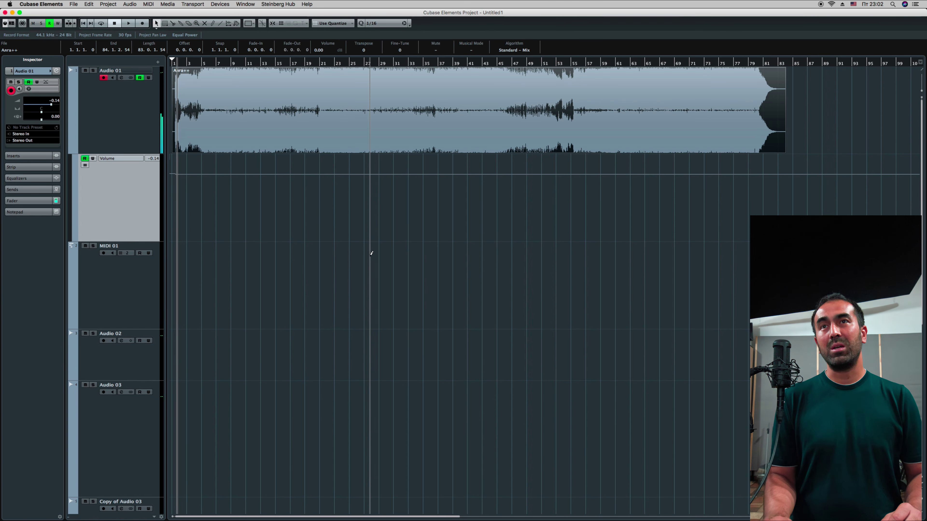
Mute the selected Audio 01 event, then unmute it and play it back once more.
{"action": "key", "text": "shift+m"}
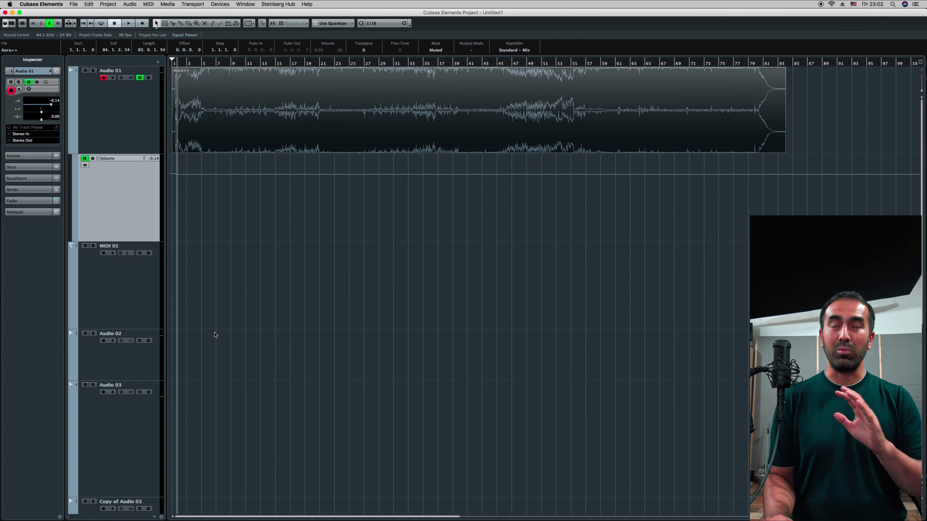
{"action": "key", "text": "shift+u"}
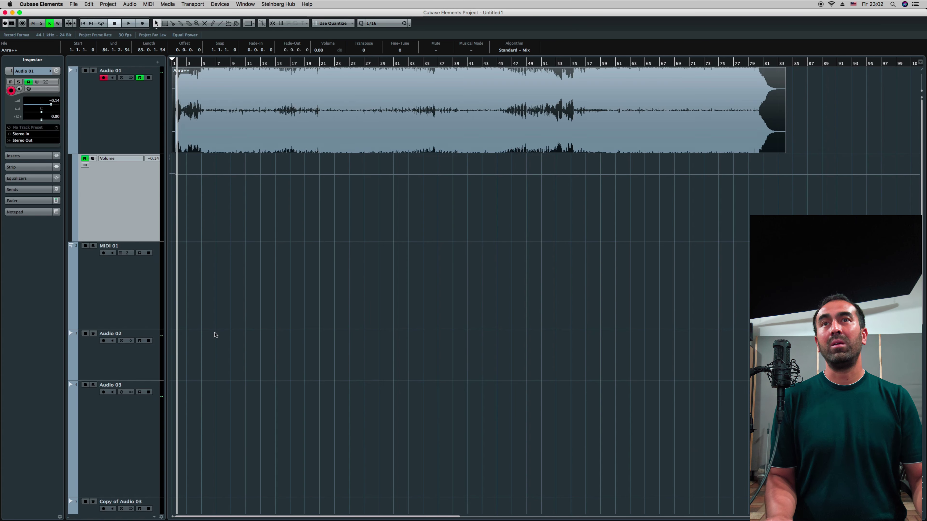
{"action": "key", "text": "space"}
{"action": "key", "text": "space"}
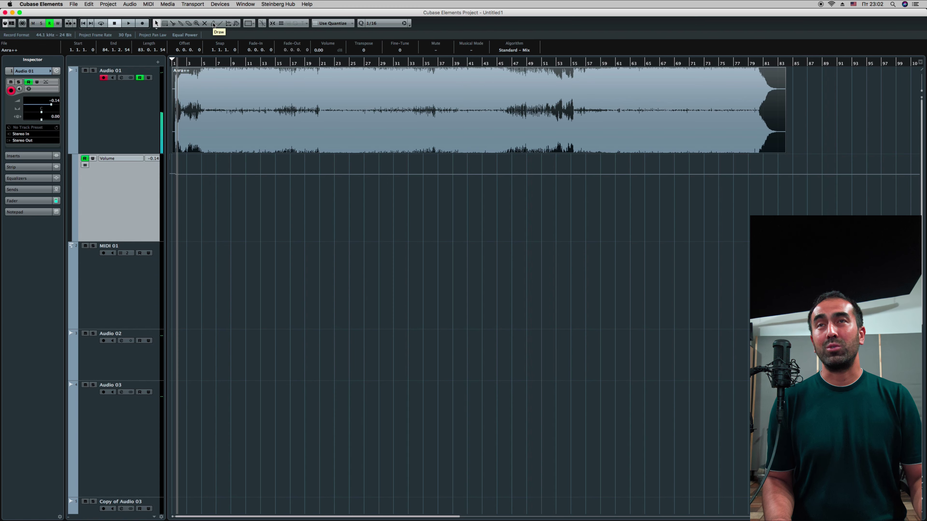
Draw a slight volume drop just after bar 2 on the Audio 01 automation lane with the Draw tool.
{"action": "left_click", "coordinate": [213, 23]}
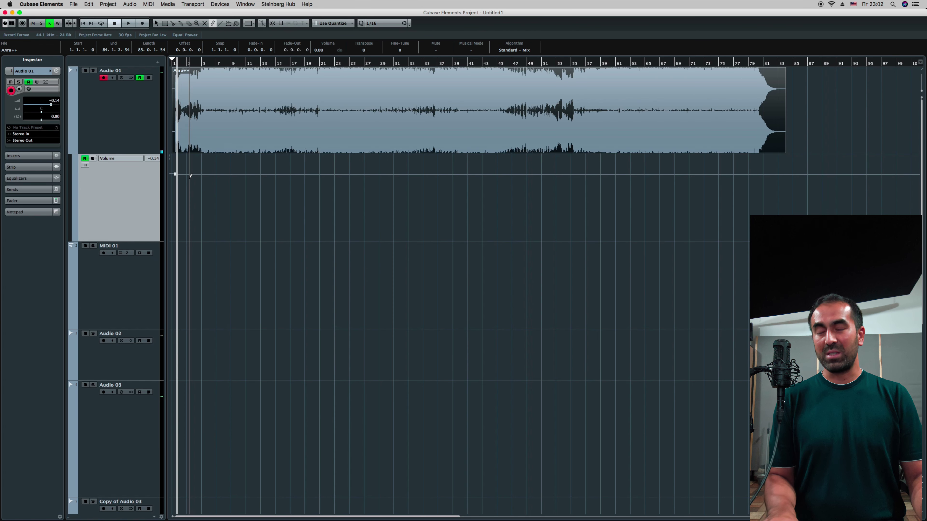
{"action": "key", "text": "h"}
{"action": "key", "text": "h"}
{"action": "key", "text": "h"}
{"action": "key", "text": "h"}
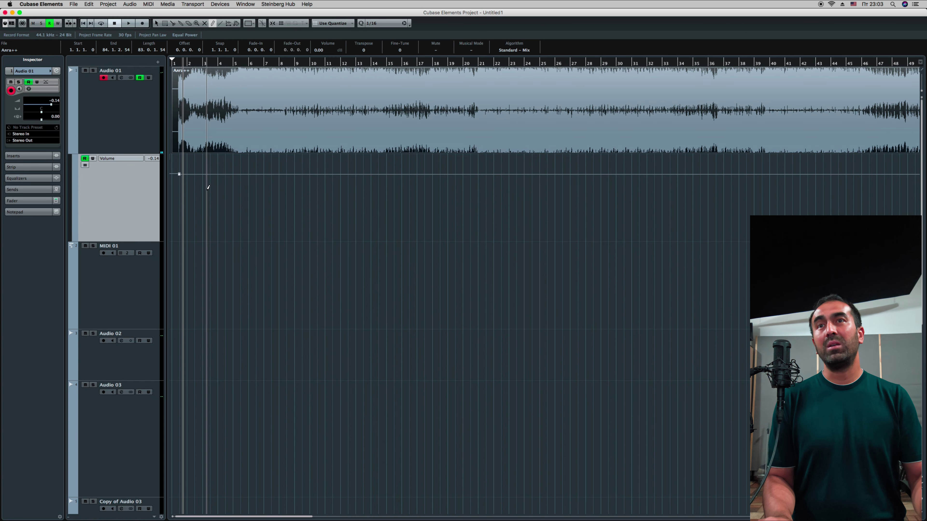
{"action": "key", "text": "h"}
{"action": "key", "text": "h"}
{"action": "left_click", "coordinate": [200, 176]}
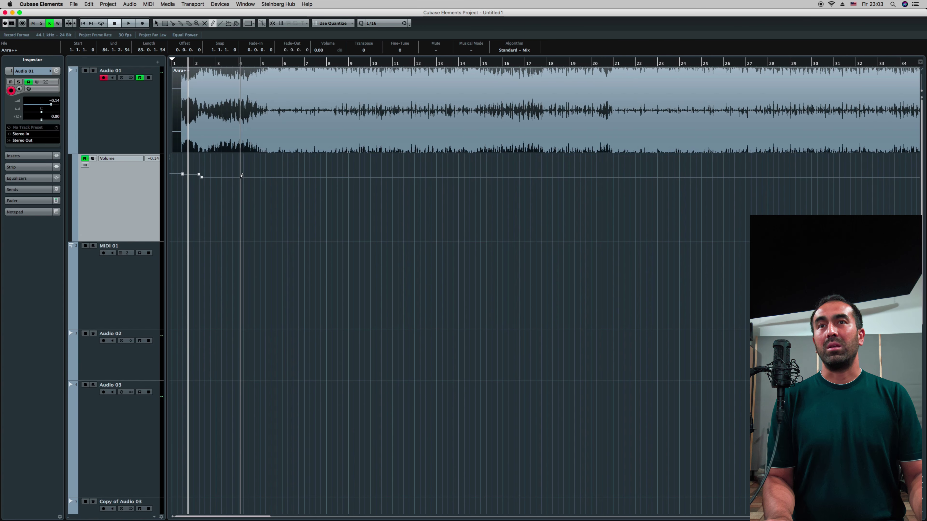
Extend the Audio 01 volume curve with downward steps at bars 4 and 8 and a rise between bars 11 and 12.
{"action": "left_click_drag", "start_coordinate": [239, 177], "coordinate": [241, 189]}
{"action": "left_click_drag", "start_coordinate": [330, 189], "coordinate": [334, 211]}
{"action": "mouse_move", "coordinate": [404, 207]}
{"action": "left_mouse_down"}
{"action": "mouse_move", "coordinate": [401, 214]}
{"action": "mouse_move", "coordinate": [414, 192]}
{"action": "left_mouse_up"}
{"action": "key", "text": "1"}
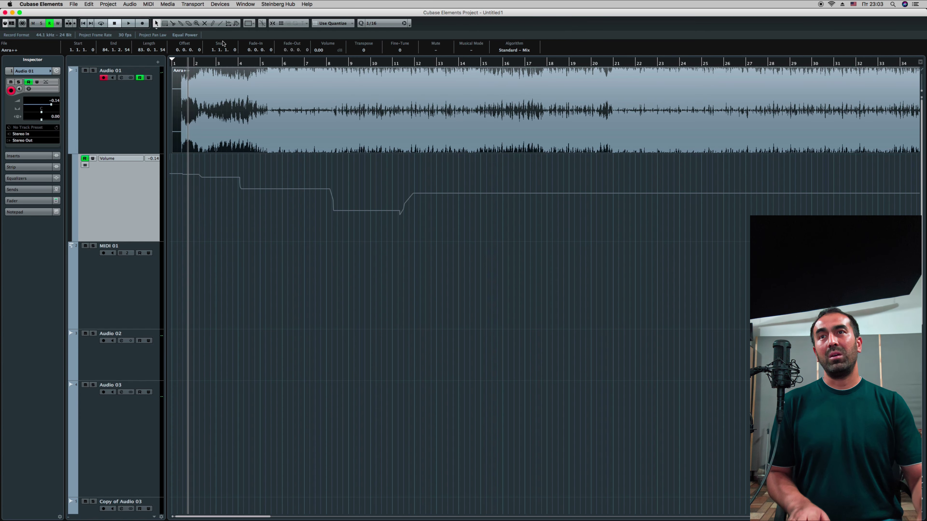
Hide the volume automation lane of the Audio 01 track and deselect the audio event.
{"action": "left_click", "coordinate": [72, 150]}
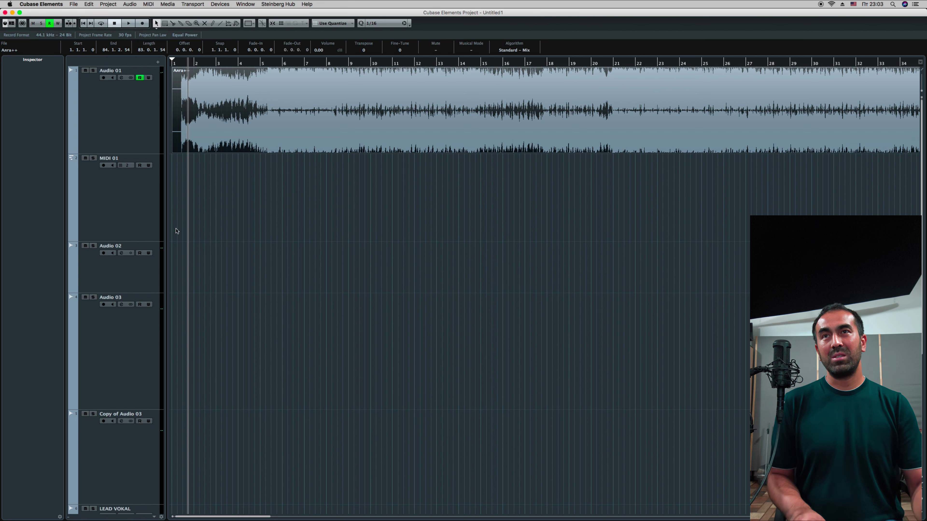
{"action": "left_click", "coordinate": [258, 238]}
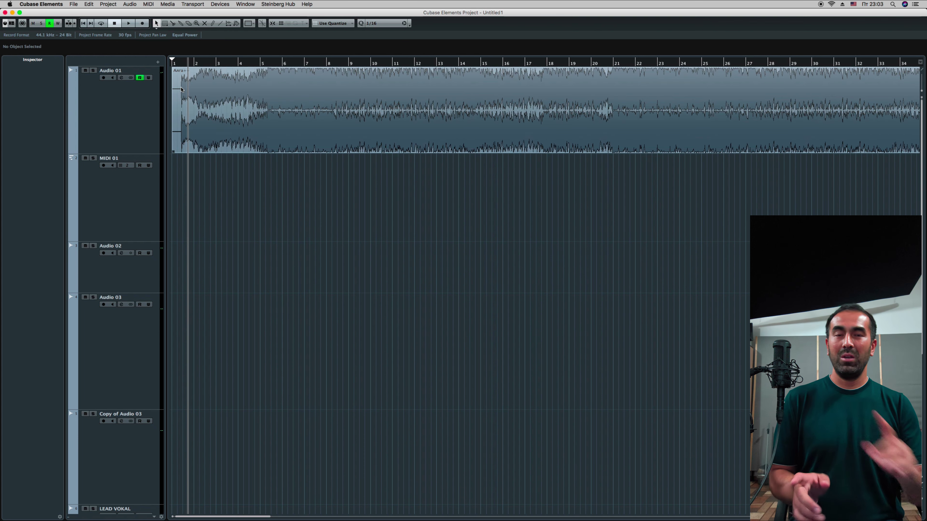